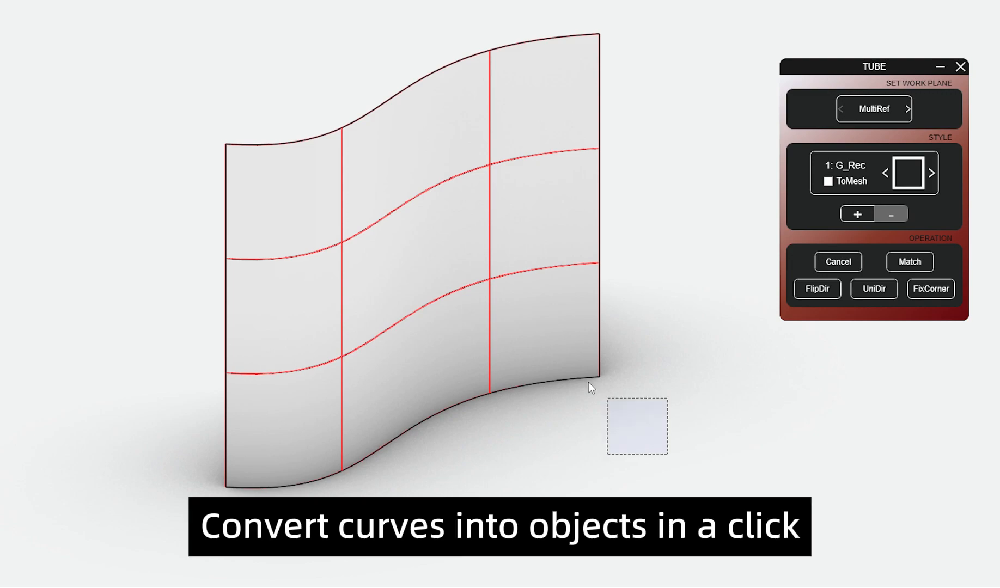
# Step: Set the curved surface as MultiRef work plane for its four inner grid curves and convert them to tubes with style 1: G_Rec
pyautogui.click(887, 112)
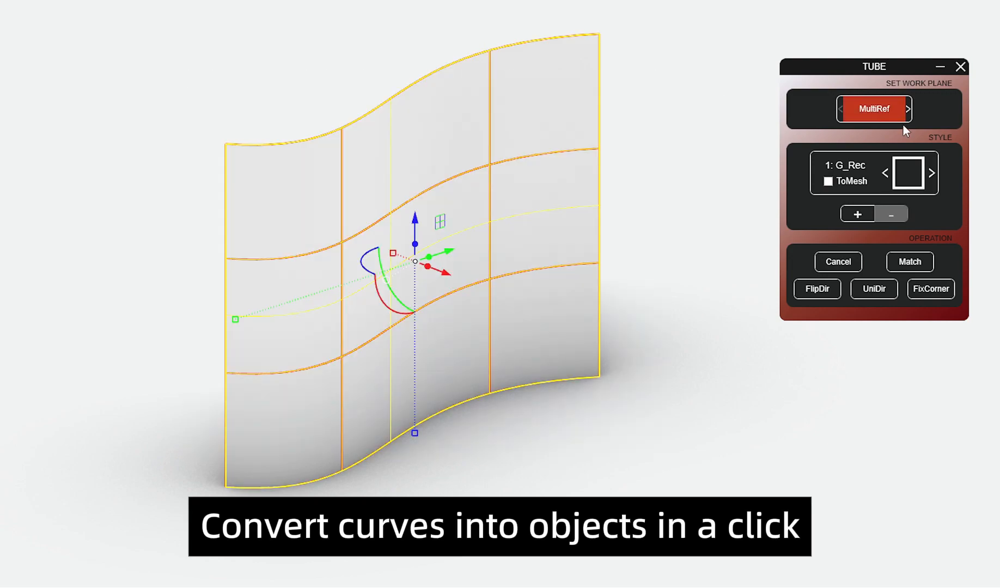
pyautogui.click(720, 224)
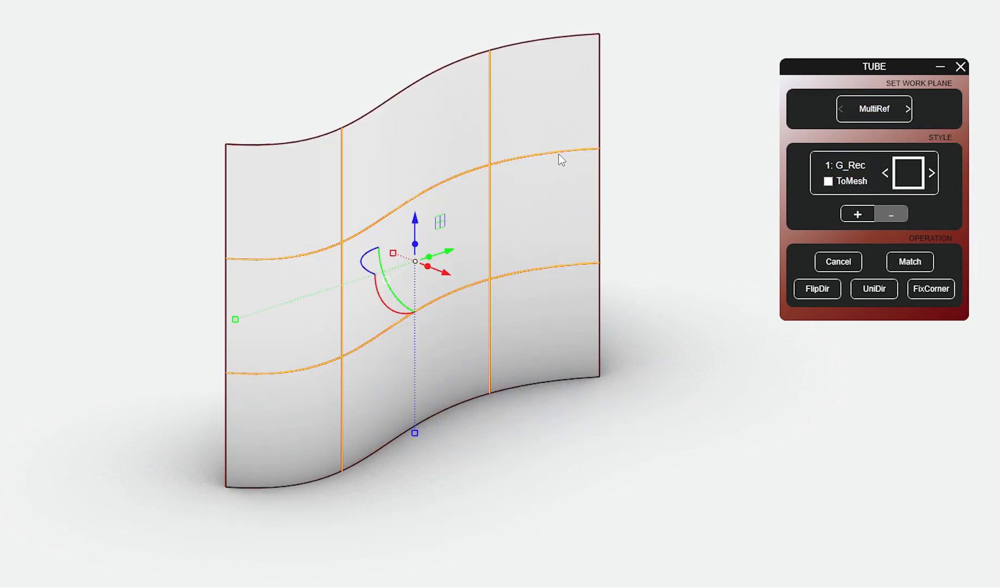
pyautogui.click(836, 165)
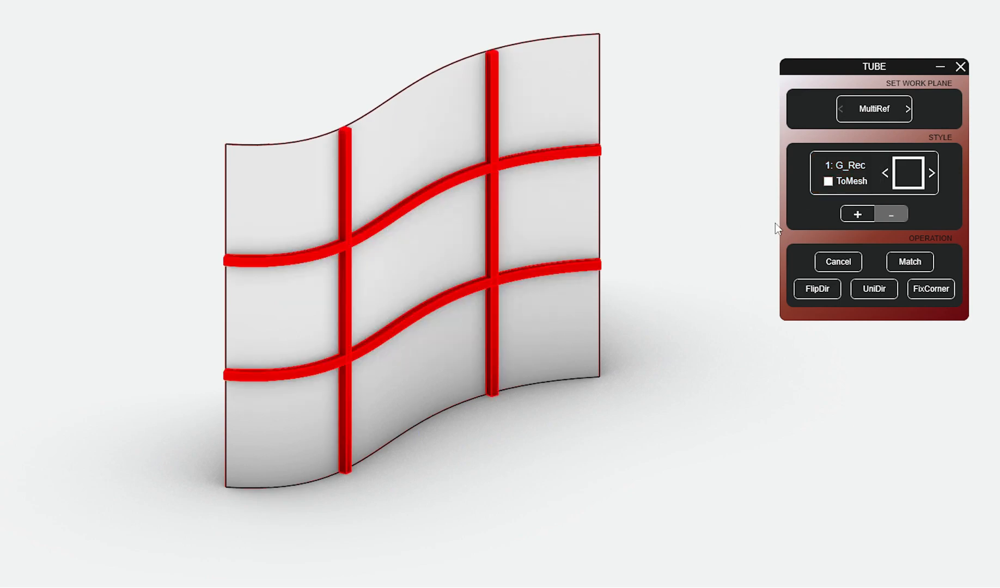
# Step: Select the group of grid curves on the curved surface and apply tube style 2: G_Rec
pyautogui.click(936, 177)
pyautogui.click(490, 49)
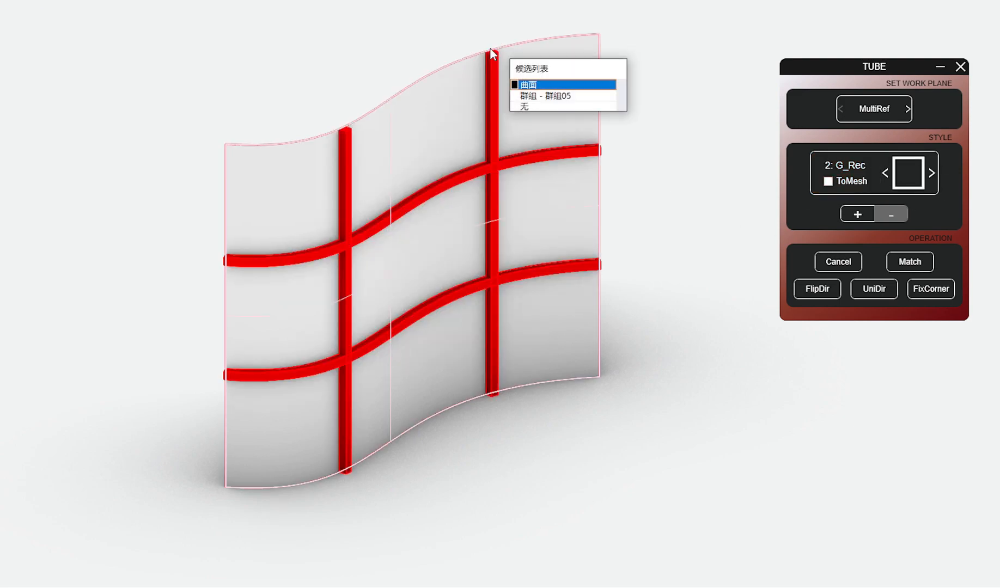
pyautogui.click(532, 93)
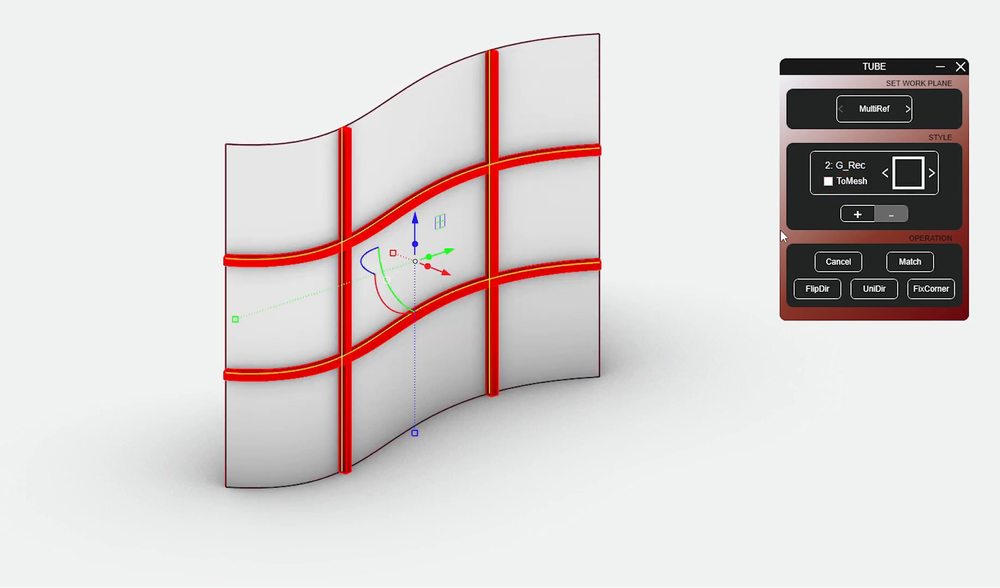
pyautogui.click(853, 166)
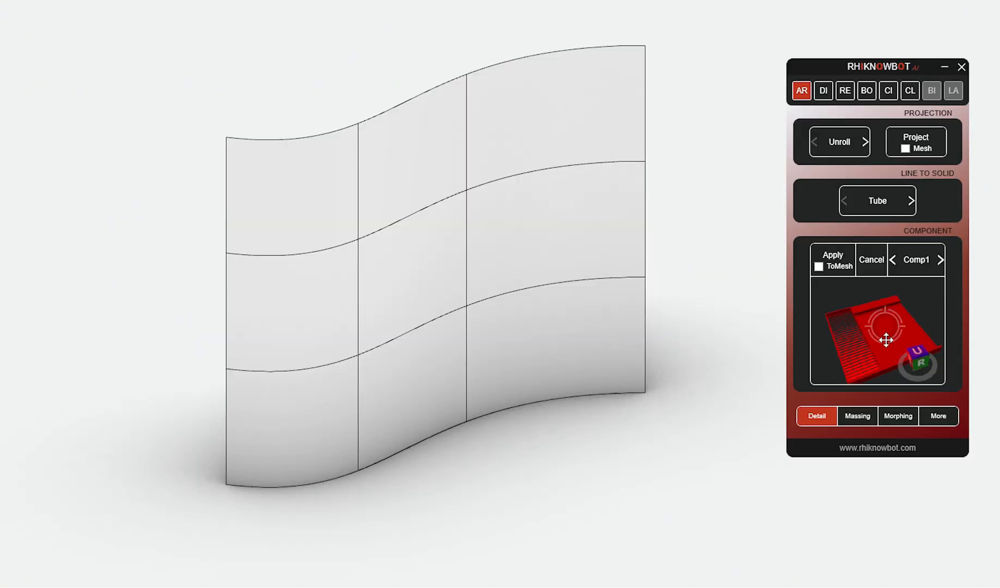
# Step: Apply component Comp1 to the three panels in the bottom row of the curved wall
pyautogui.moveTo(887, 334); pyautogui.dragTo(861, 340)
pyautogui.click(332, 414)
pyautogui.keyDown('shift'); pyautogui.click(387, 407); pyautogui.keyUp('shift')
pyautogui.keyDown('shift'); pyautogui.click(627, 346); pyautogui.keyUp('shift')
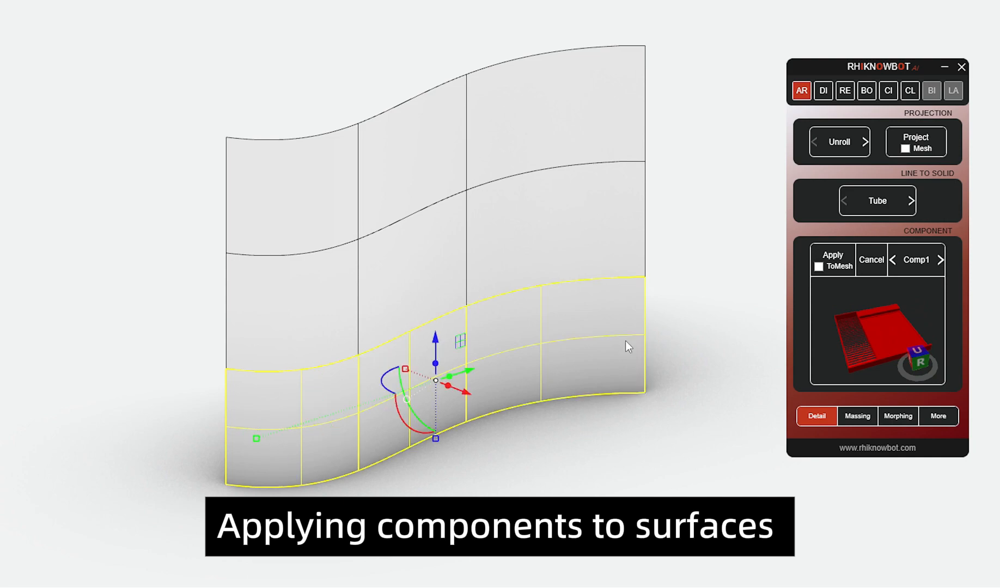
pyautogui.click(836, 251)
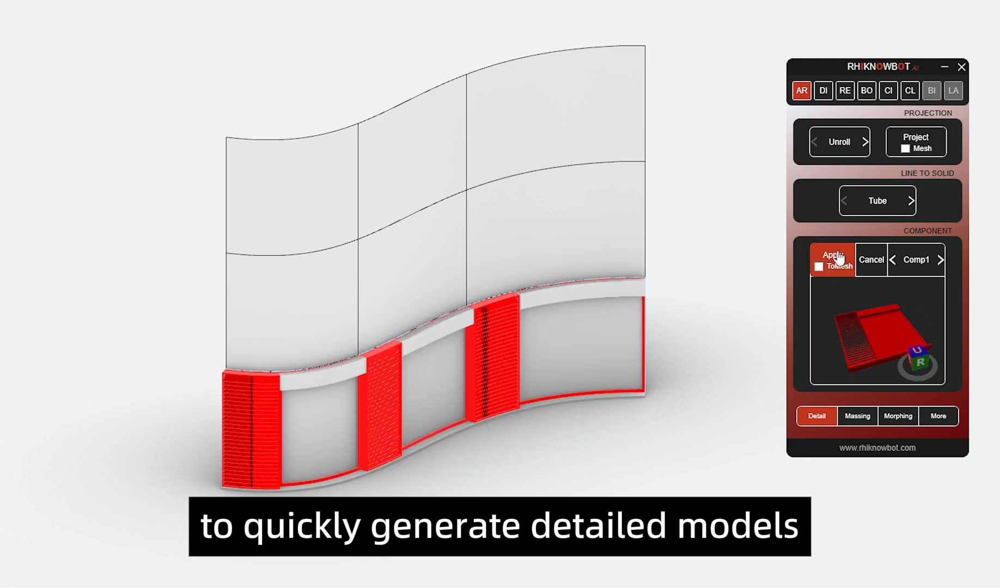
# Step: Apply component Comp2 to the three panels in the middle row of the curved wall
pyautogui.click(941, 260)
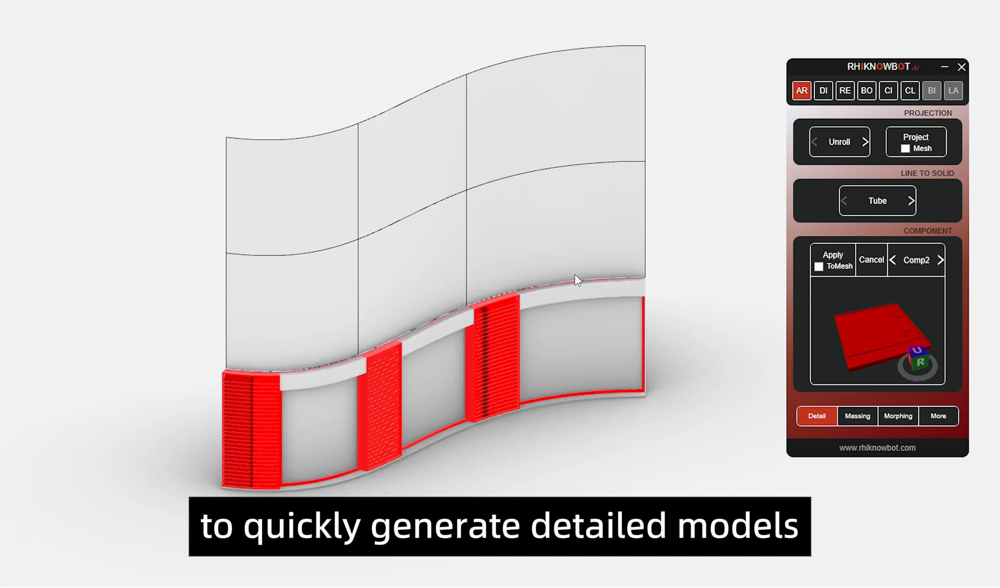
pyautogui.click(301, 286)
pyautogui.keyDown('shift'); pyautogui.click(514, 271); pyautogui.keyUp('shift')
pyautogui.click(842, 258)
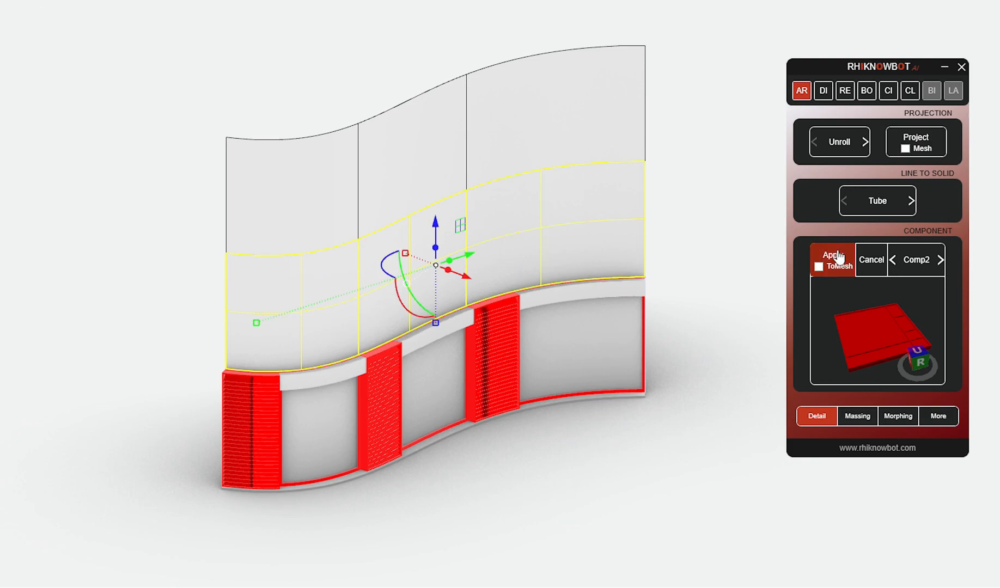
# Step: Apply component Comp3 to the three panels in the top row of the curved wall
pyautogui.click(941, 260)
pyautogui.click(309, 194)
pyautogui.keyDown('shift'); pyautogui.click(414, 169); pyautogui.keyUp('shift')
pyautogui.keyDown('shift'); pyautogui.click(480, 147); pyautogui.keyUp('shift')
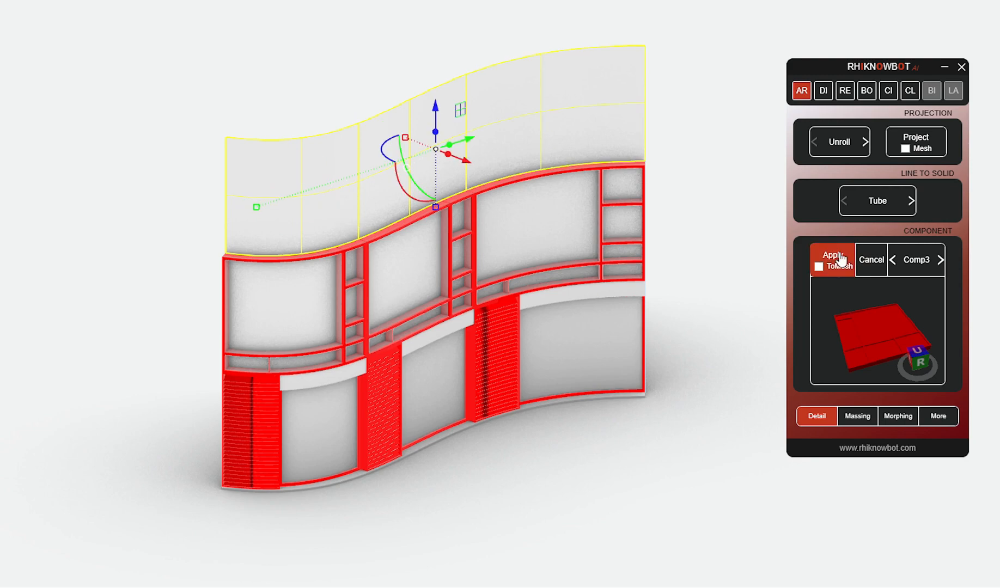
pyautogui.click(841, 260)
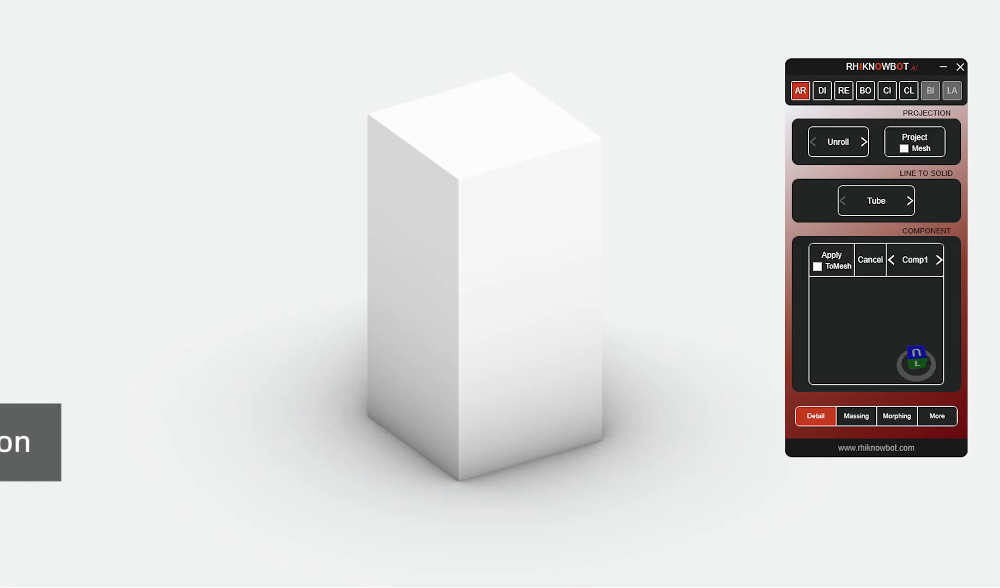
# Step: Unroll the rectangular block and place its unrolled faces on the ground beside it
pyautogui.click(832, 145)
pyautogui.click(482, 243)
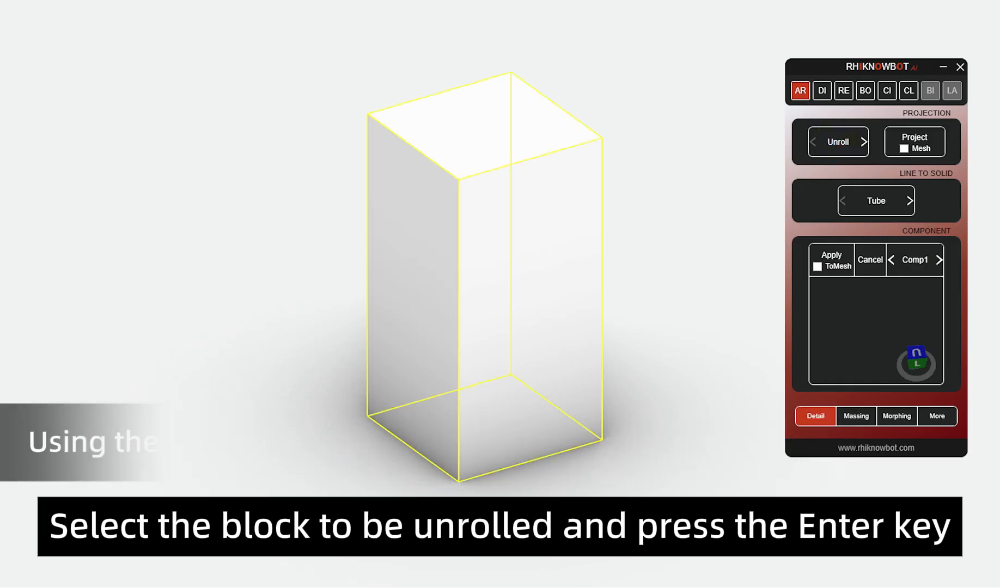
pyautogui.press('Return')
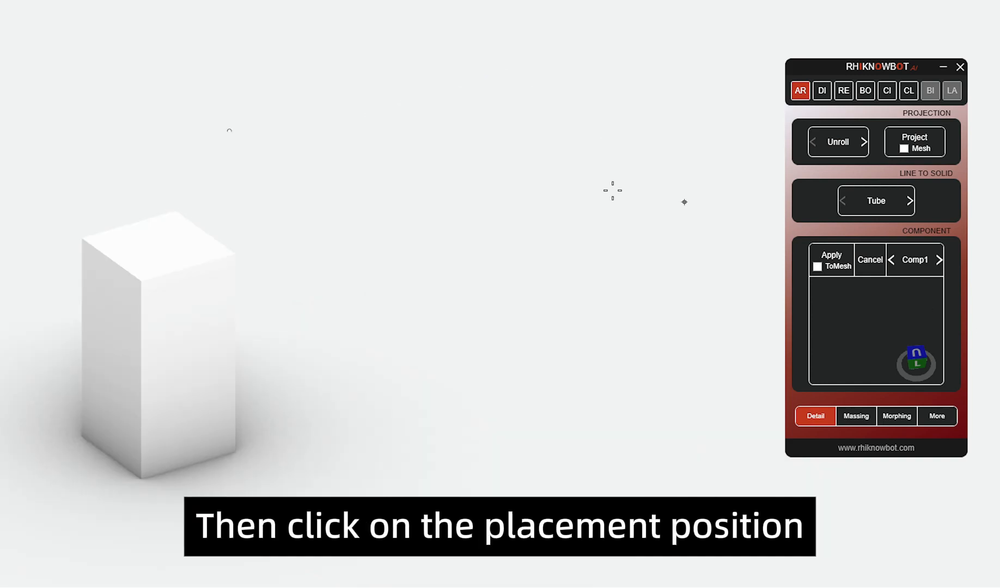
pyautogui.click(250, 150)
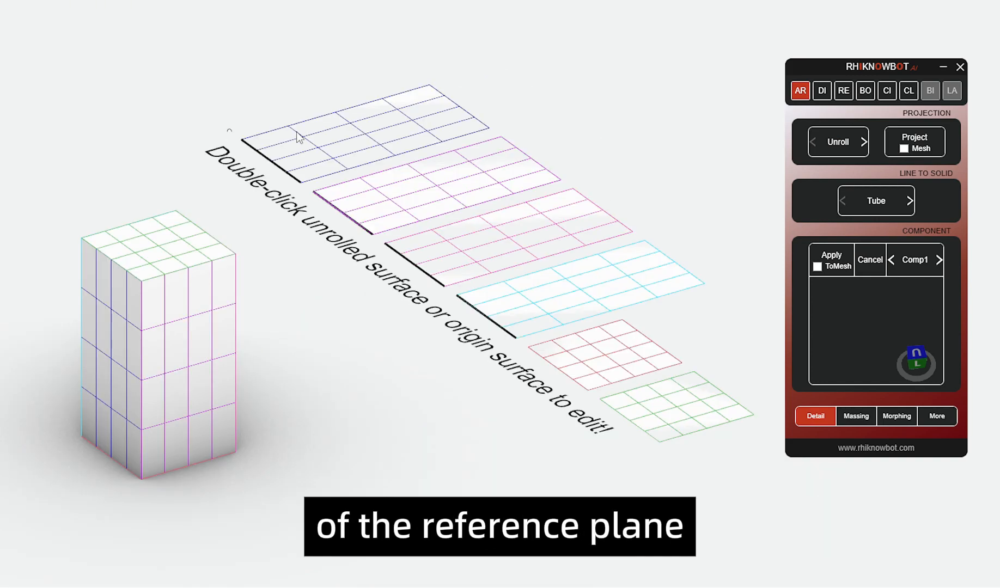
# Step: Open the plane working window from the second unrolled face and project the point, curve, surface and mass there onto the block
pyautogui.doubleClick(413, 205)
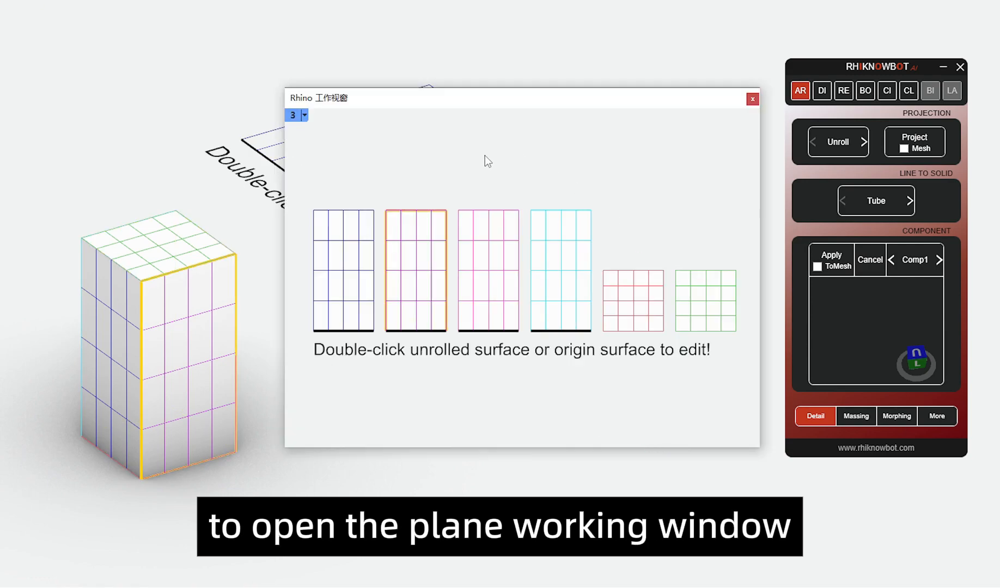
pyautogui.middleClick(417, 259)
pyautogui.click(416, 265)
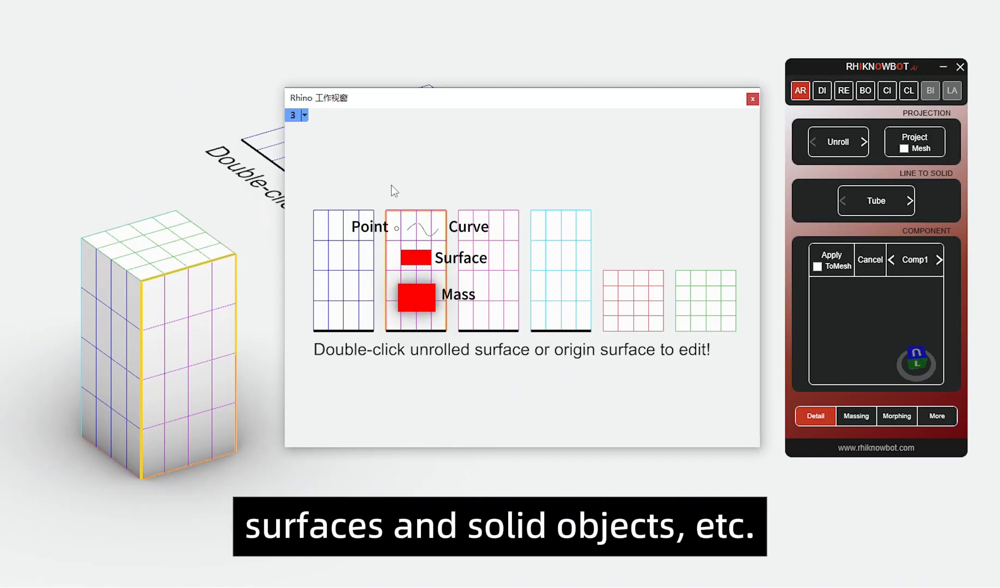
pyautogui.moveTo(379, 192); pyautogui.dragTo(454, 337)
pyautogui.click(914, 142)
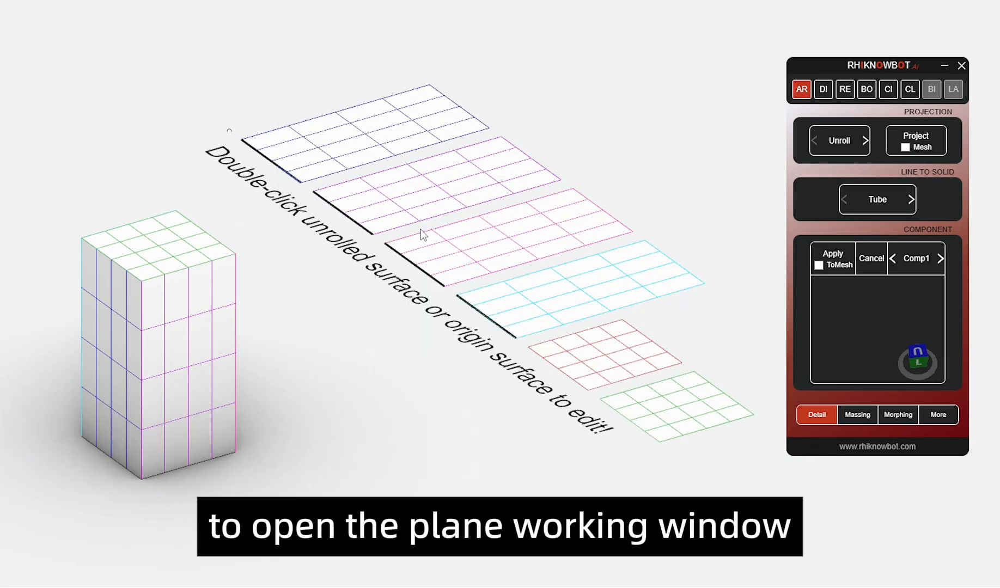
# Step: Reopen the second unrolled face's working window, show the red curved surface and project it onto the block with Mesh off
pyautogui.doubleClick(415, 202)
pyautogui.hotkey('ctrl', 'alt', 'h')
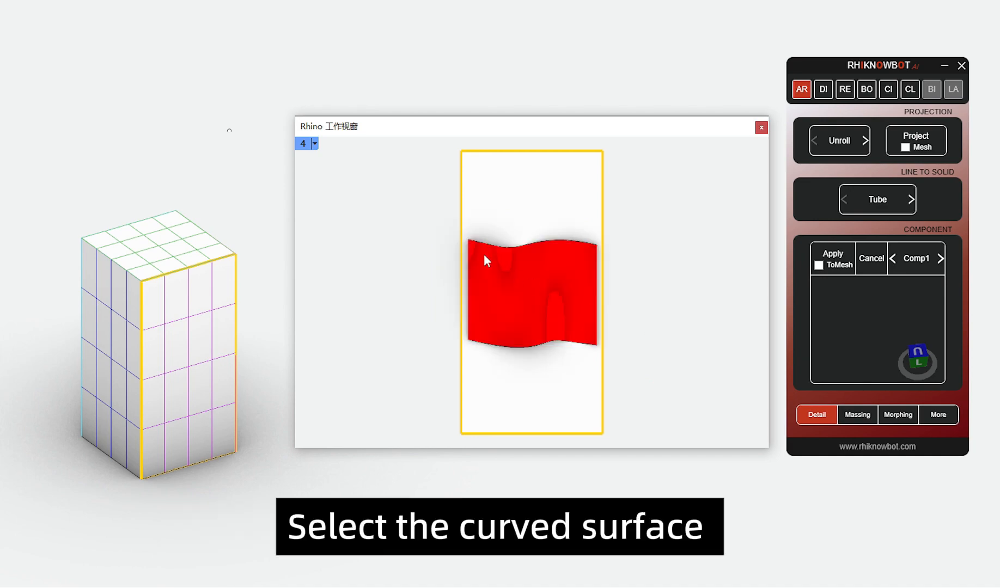
pyautogui.moveTo(417, 209); pyautogui.dragTo(657, 369)
pyautogui.click(916, 137)
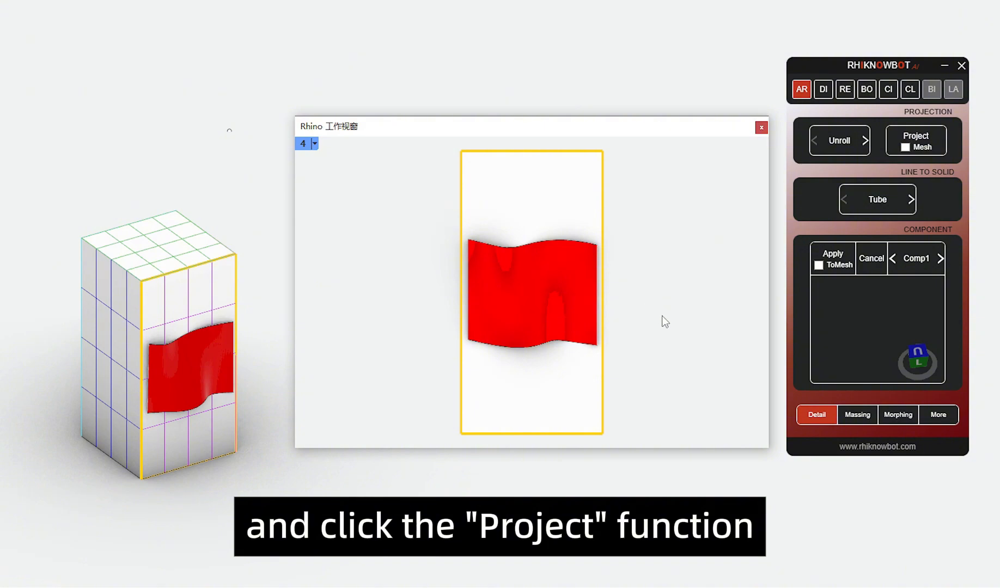
pyautogui.click(182, 370)
pyautogui.click(247, 430)
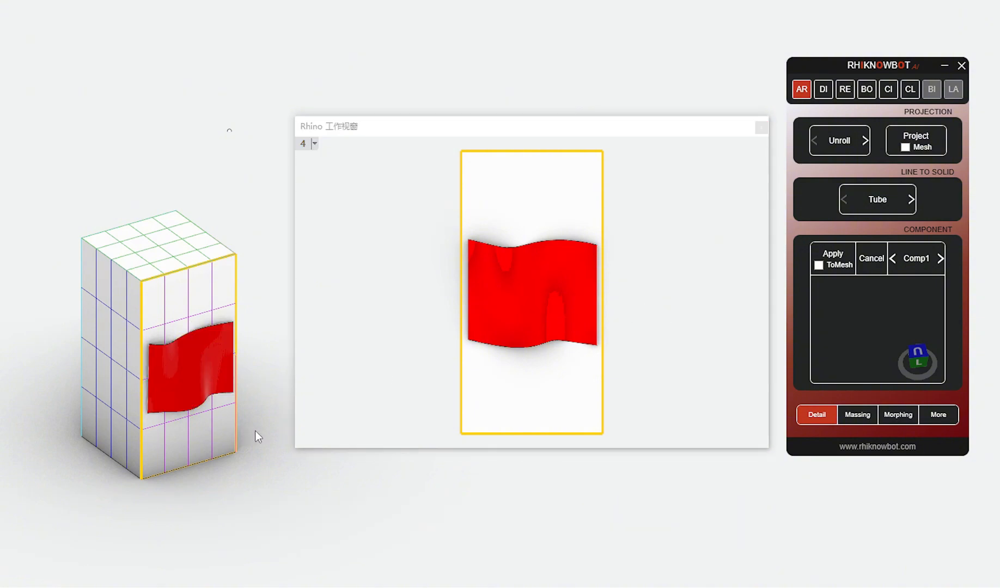
# Step: Enable the Mesh option and project the red curved surface onto the block face as a mesh
pyautogui.click(905, 147)
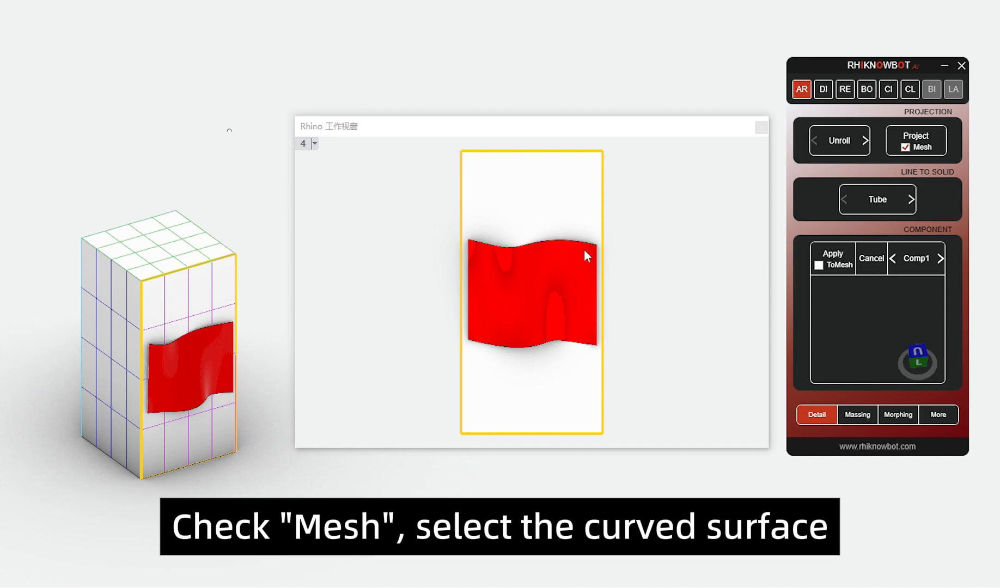
pyautogui.click(531, 294)
pyautogui.click(915, 141)
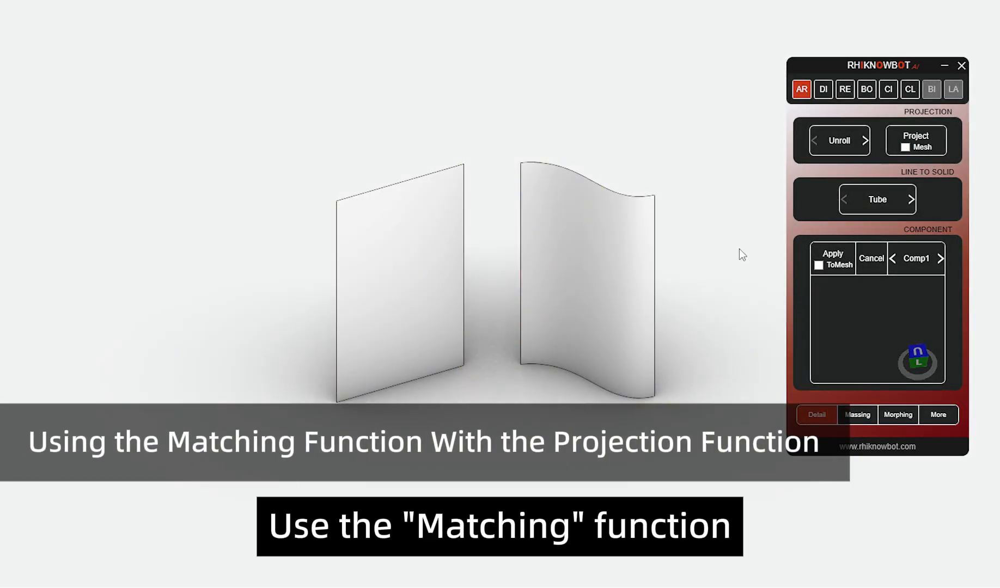
# Step: Switch the projection mode to Matching and draw a flat rectangular reference surface on the ground beside the curved surface
pyautogui.click(865, 143)
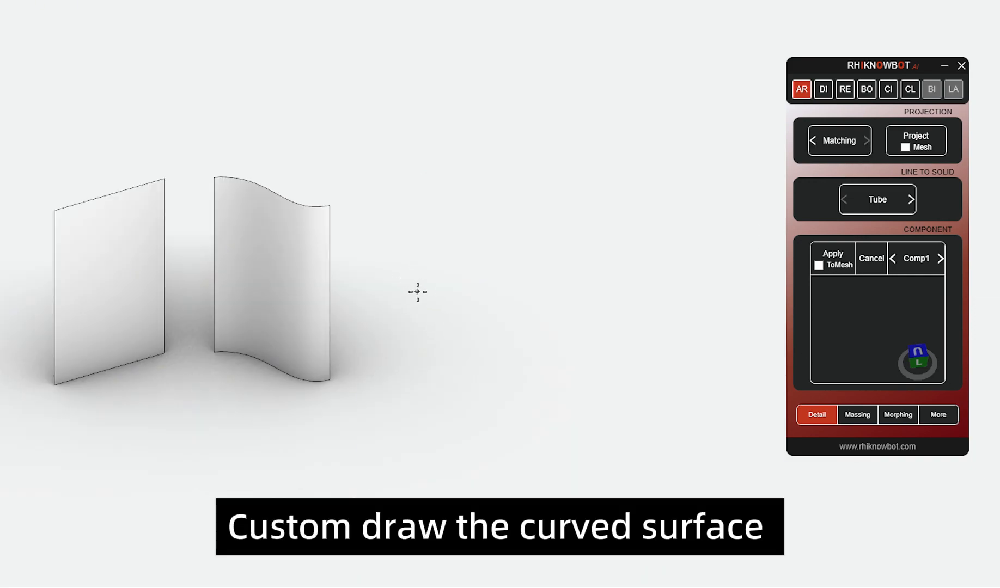
pyautogui.click(417, 291)
pyautogui.click(735, 312)
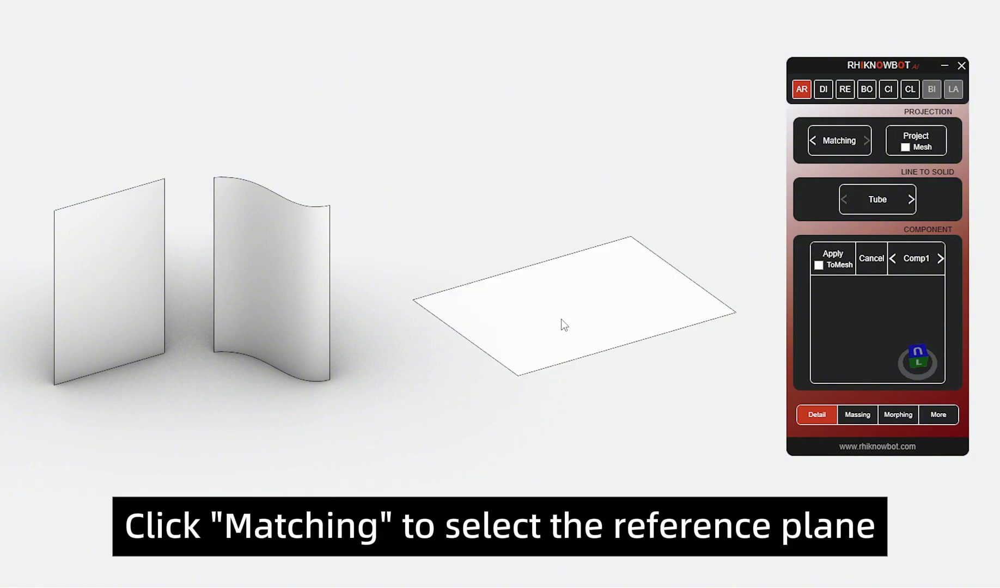
# Step: Match the upright curved surface with the flat rectangular surface on the ground
pyautogui.click(841, 148)
pyautogui.click(286, 315)
pyautogui.rightClick(496, 425)
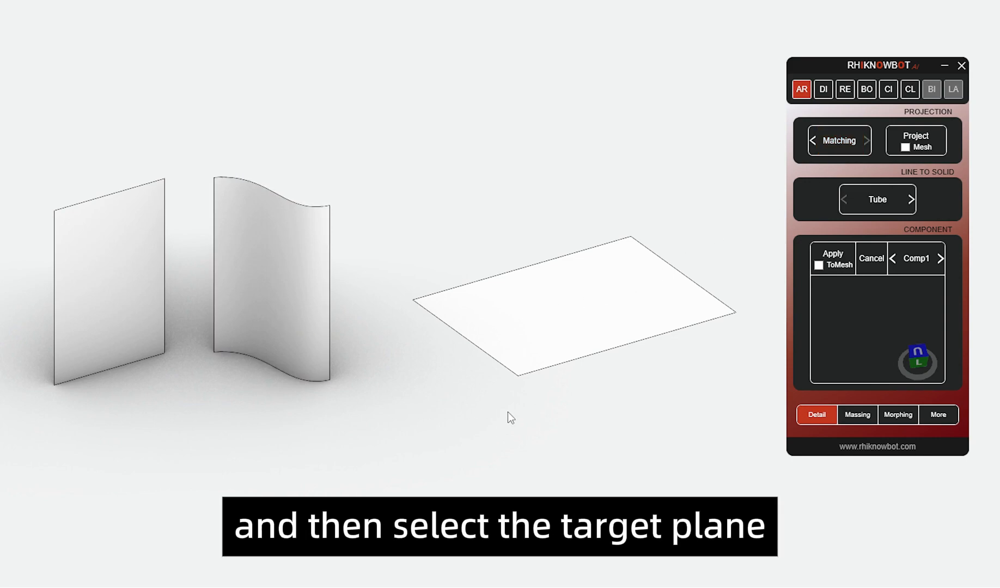
pyautogui.click(569, 311)
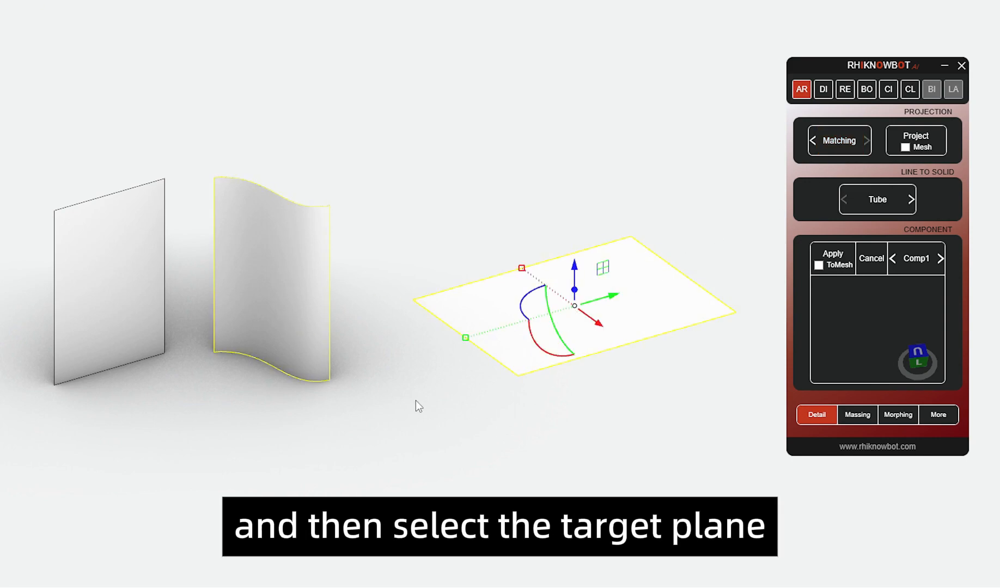
pyautogui.rightClick(444, 404)
# Step: Open the flat surface's plane working window and show the prepared horizontal and vertical red bars in it
pyautogui.doubleClick(550, 337)
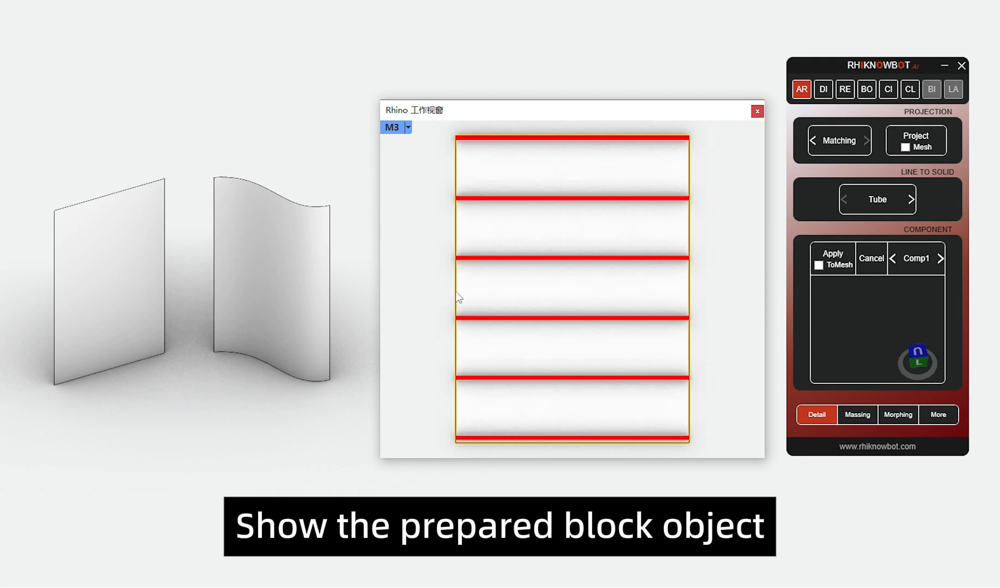
pyautogui.click(666, 260)
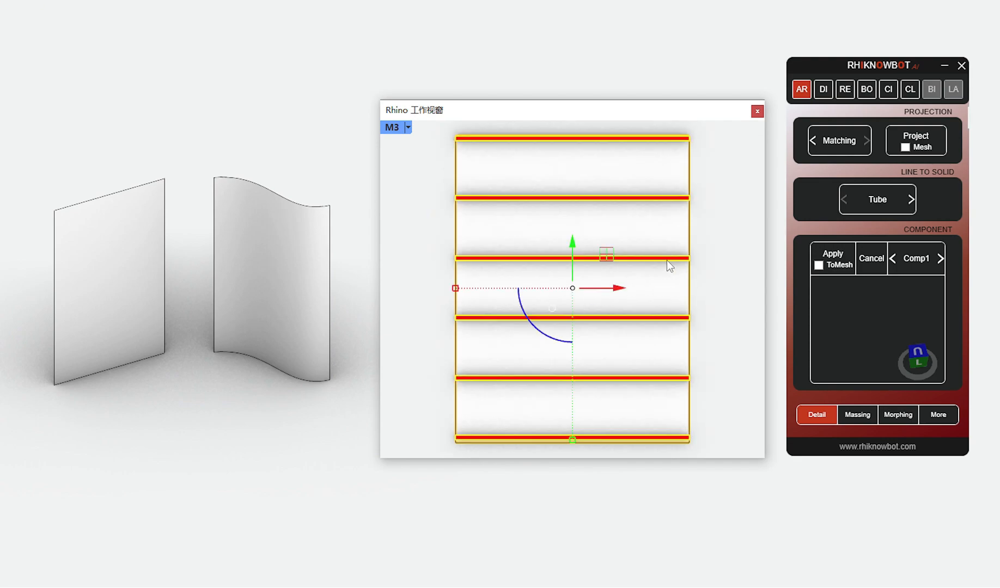
pyautogui.click(717, 266)
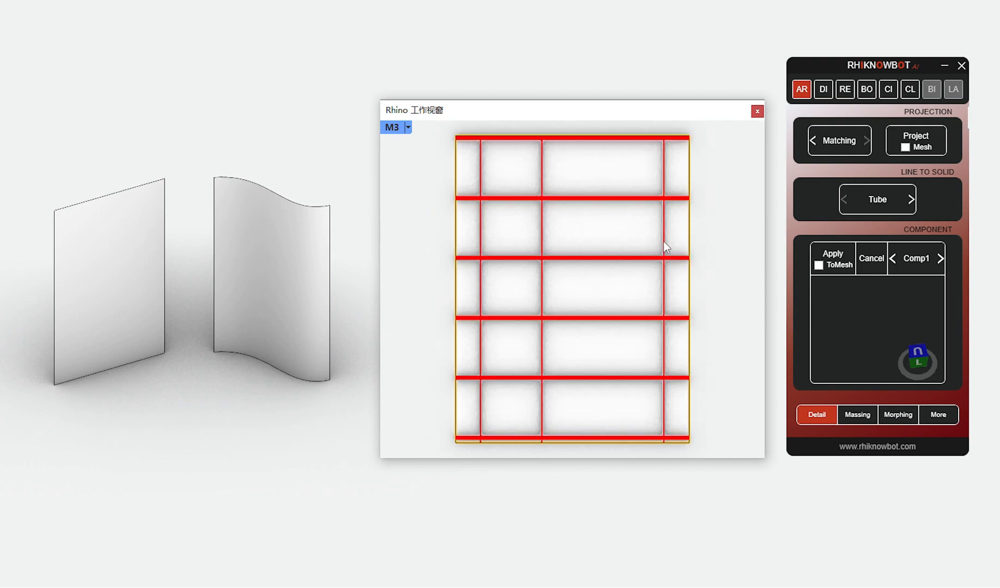
pyautogui.click(663, 242)
pyautogui.click(716, 261)
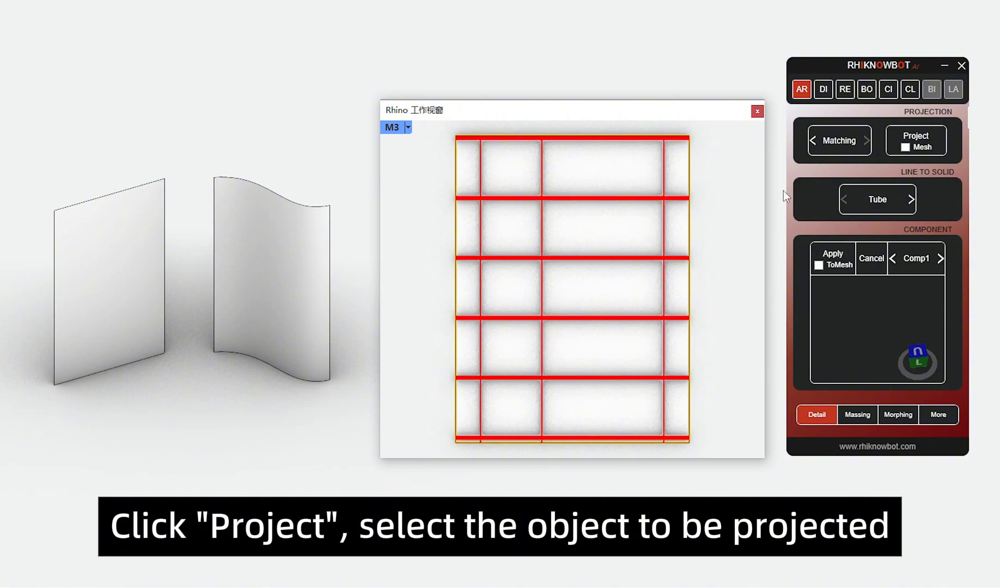
# Step: Project all the red horizontal and vertical bars from the flat reference surface onto the curved surface
pyautogui.click(916, 141)
pyautogui.moveTo(435, 127); pyautogui.dragTo(699, 447)
pyautogui.press('Return')
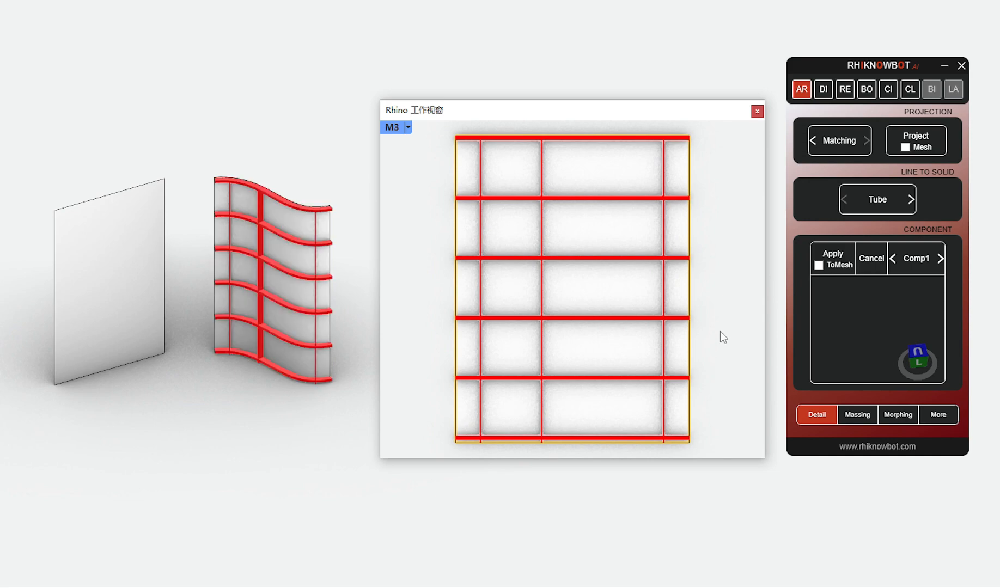
pyautogui.click(271, 261)
pyautogui.press('Escape')
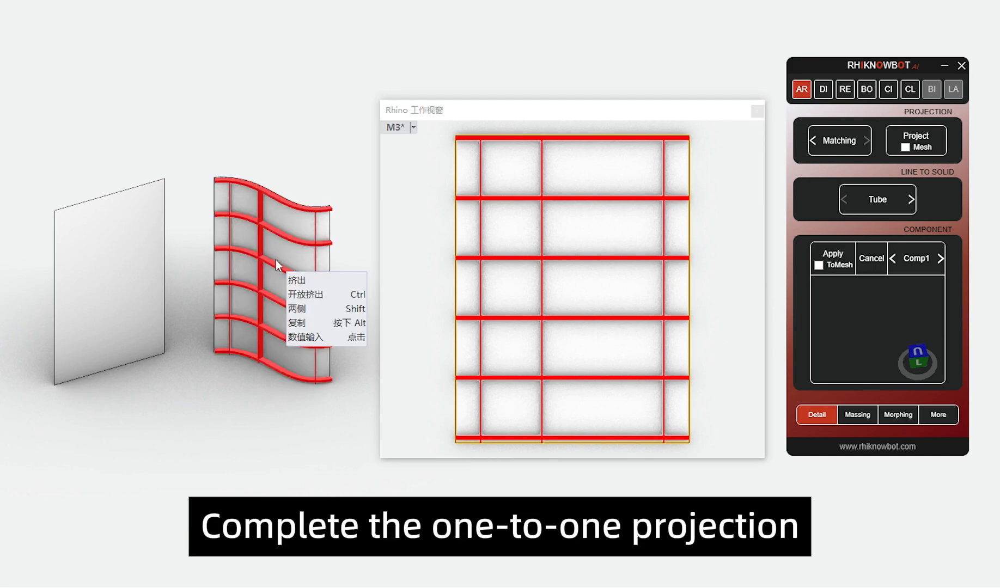
# Step: Undo the projection of the red bars onto the curved surface
pyautogui.click(425, 245)
pyautogui.hotkey('ctrl', 'z')
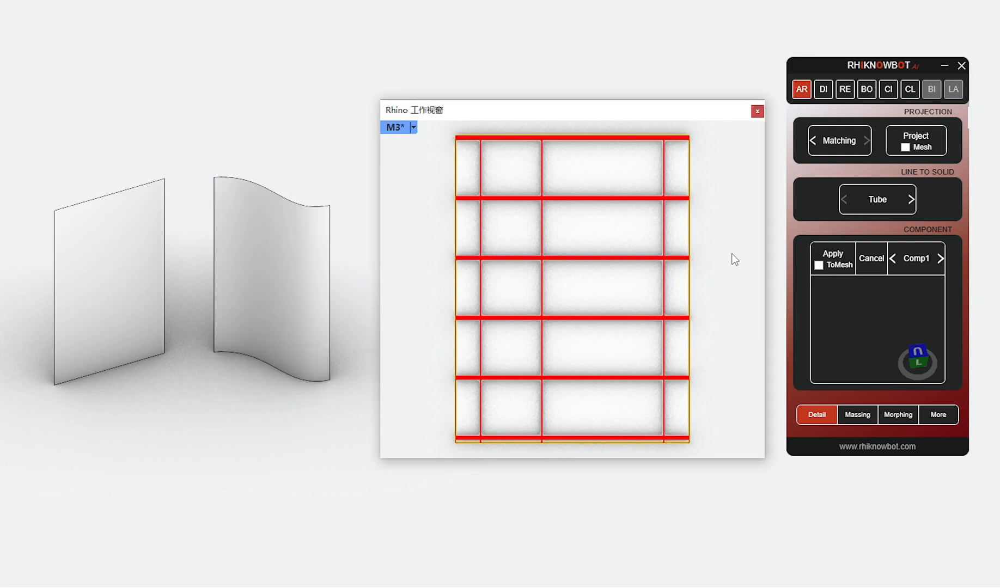
# Step: Match the flat rectangular reference plane with two upright target surfaces: the wavy one and the flat one
pyautogui.click(834, 147)
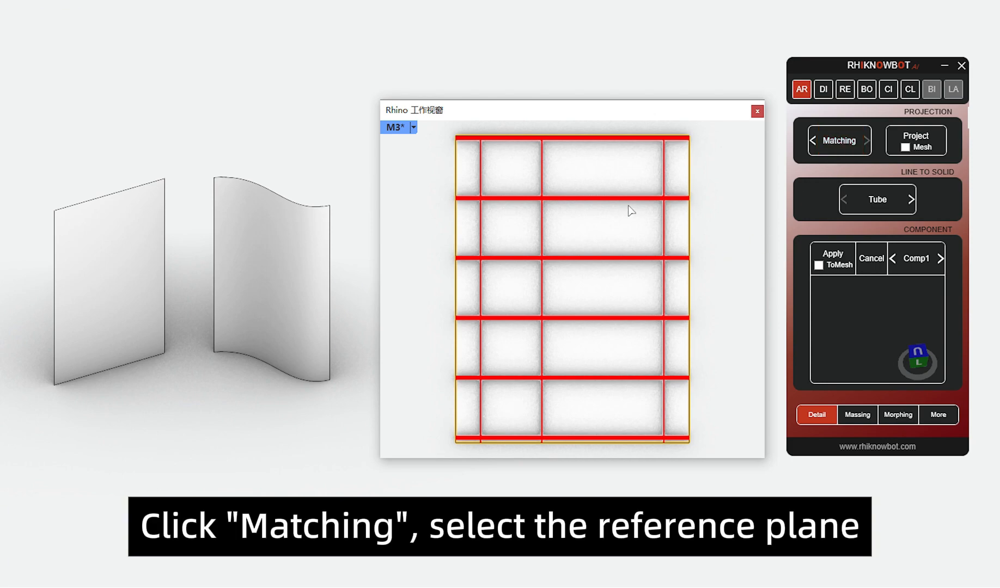
pyautogui.click(596, 235)
pyautogui.click(242, 288)
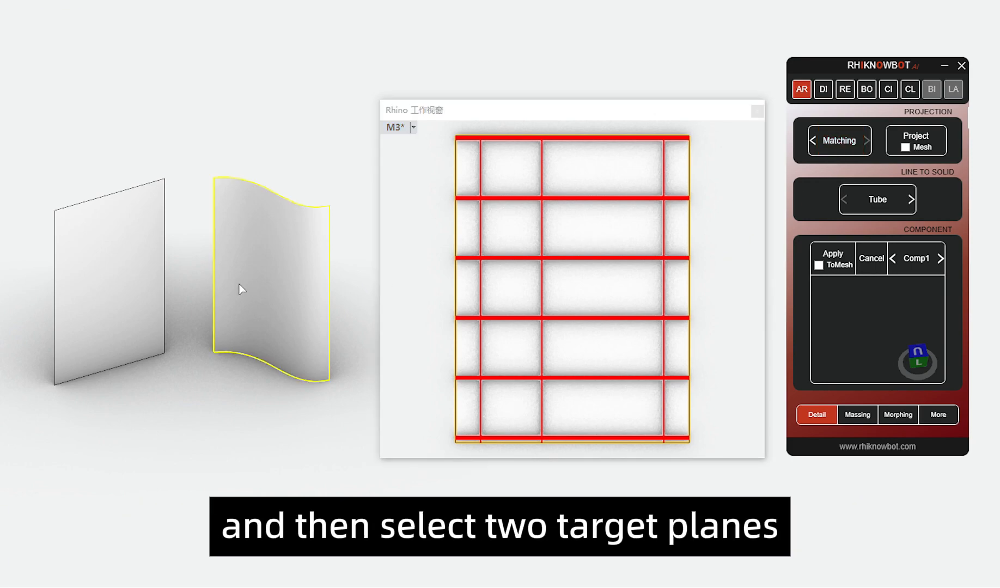
pyautogui.click(124, 274)
pyautogui.rightClick(290, 305)
pyautogui.click(424, 241)
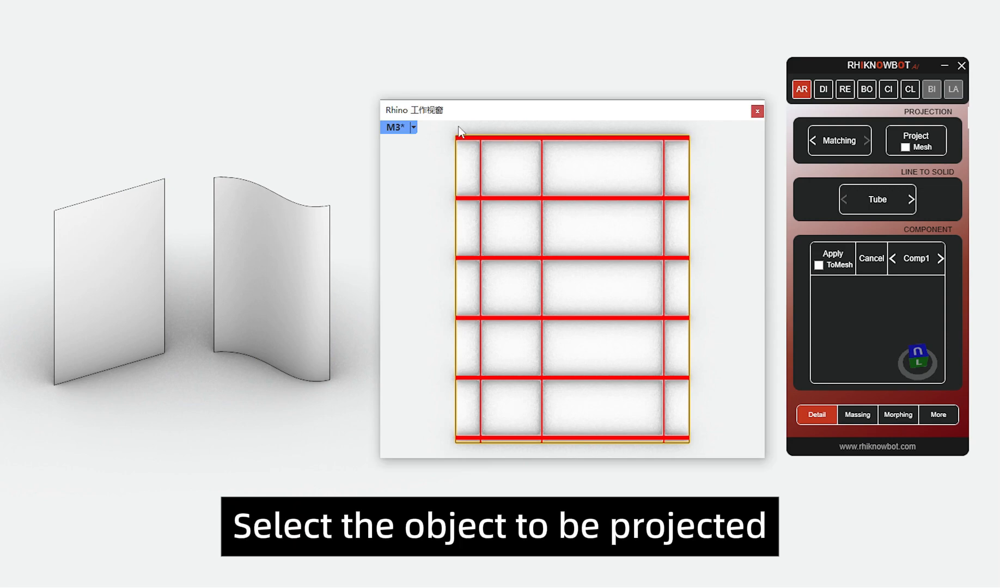
# Step: Project all the red horizontal and vertical bars from the reference plane onto both matched upright surfaces
pyautogui.moveTo(443, 127); pyautogui.dragTo(733, 454)
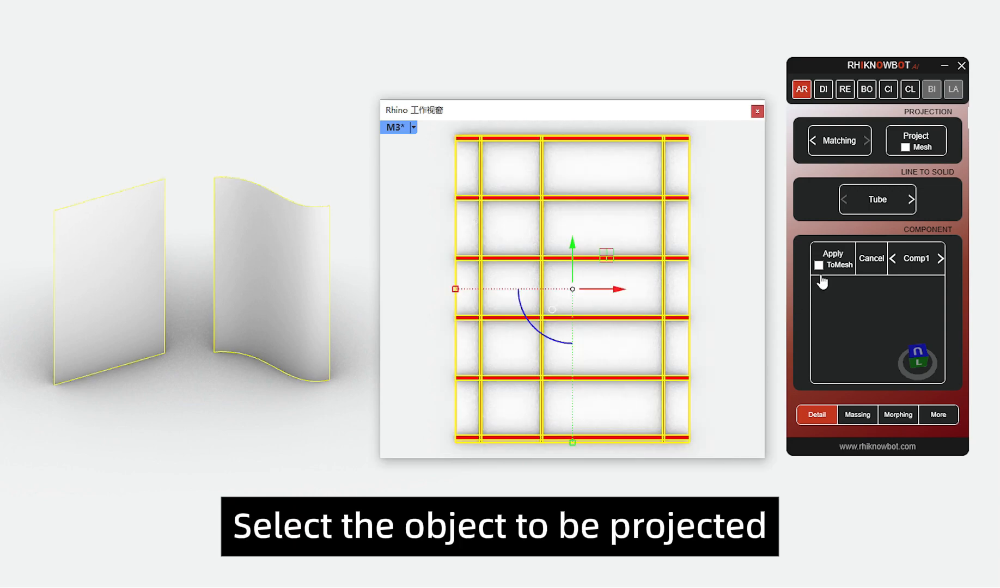
pyautogui.click(918, 140)
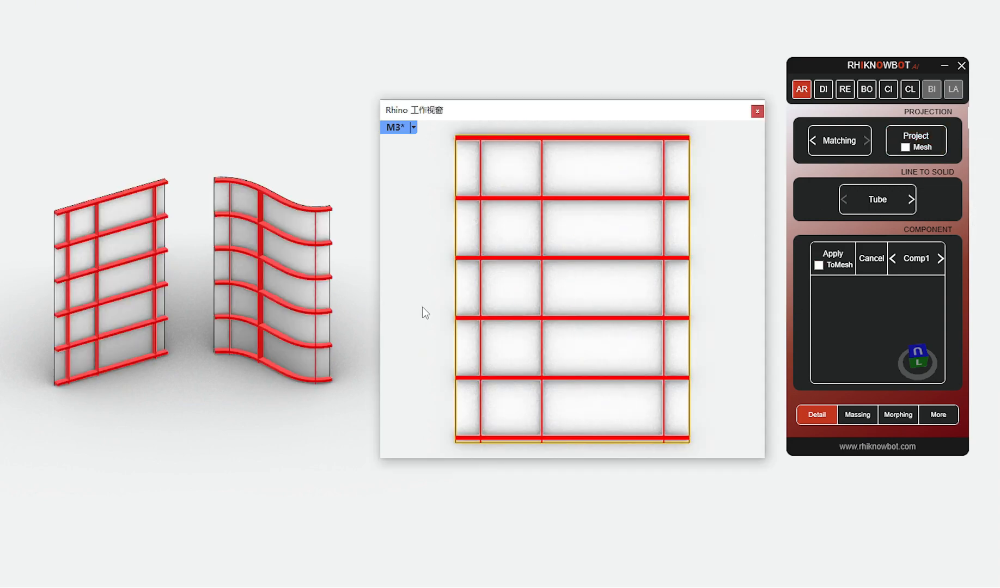
pyautogui.click(262, 297)
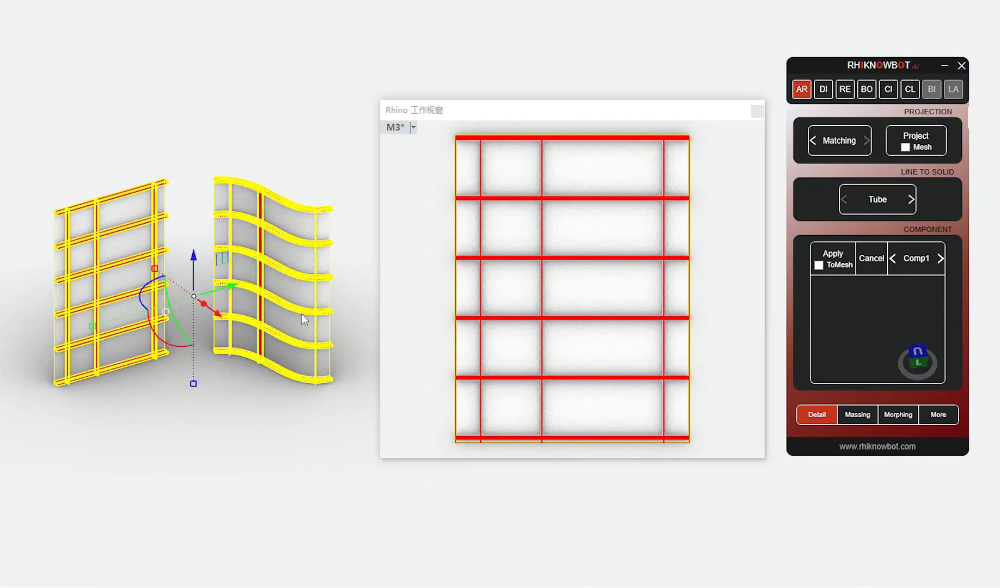
pyautogui.press('Escape')
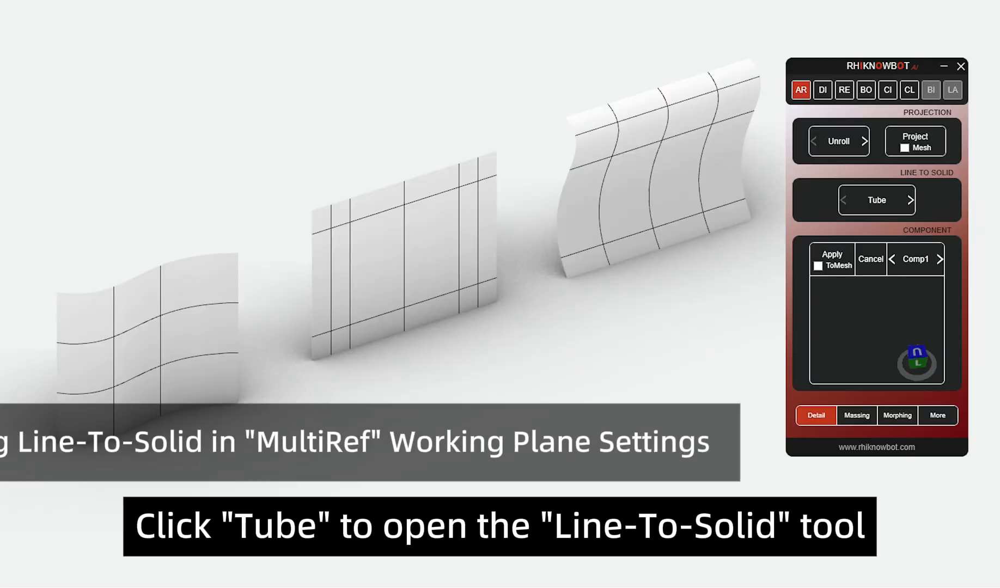
# Step: Match the three surfaces and their curves with Tube in MultiRef mode, and generate 2: G_Rec tubes on the front wavy surface's curves
pyautogui.click(848, 206)
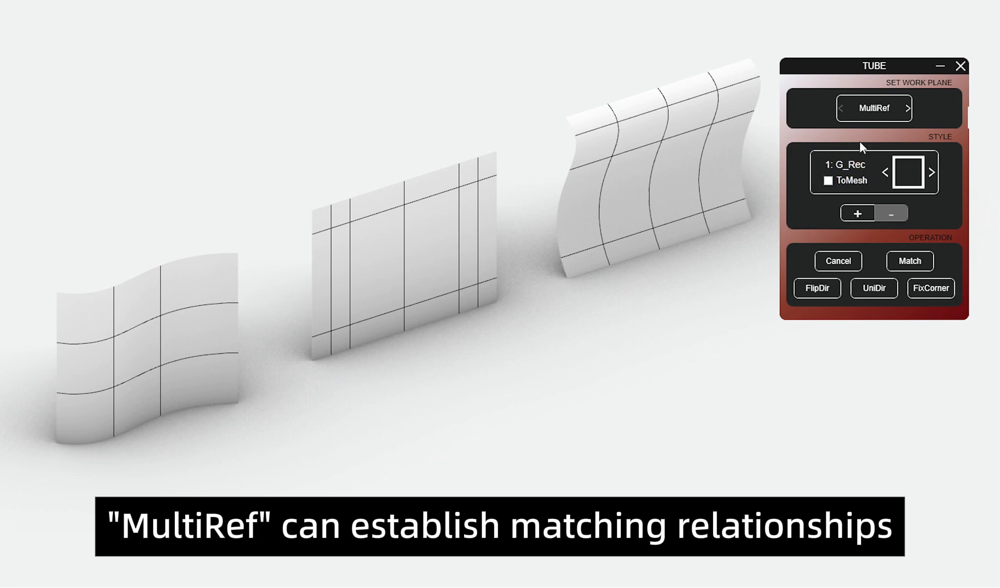
pyautogui.moveTo(36, 31); pyautogui.dragTo(779, 475)
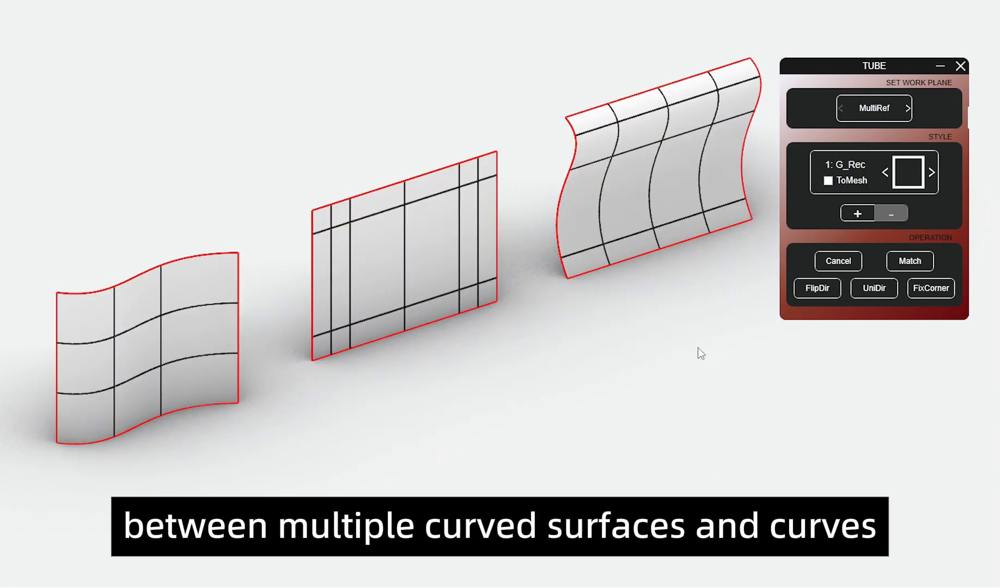
pyautogui.click(936, 172)
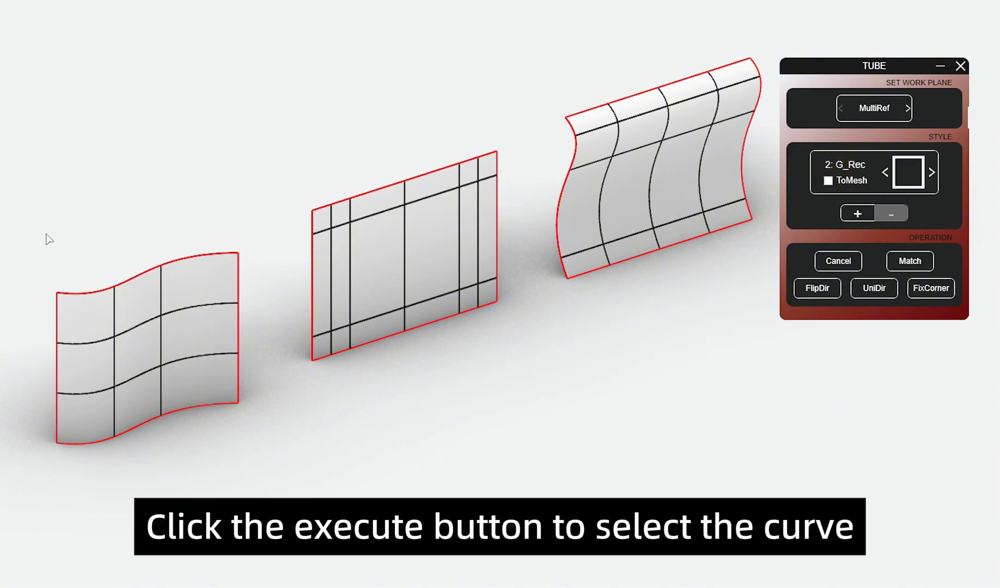
pyautogui.moveTo(49, 239); pyautogui.dragTo(265, 479)
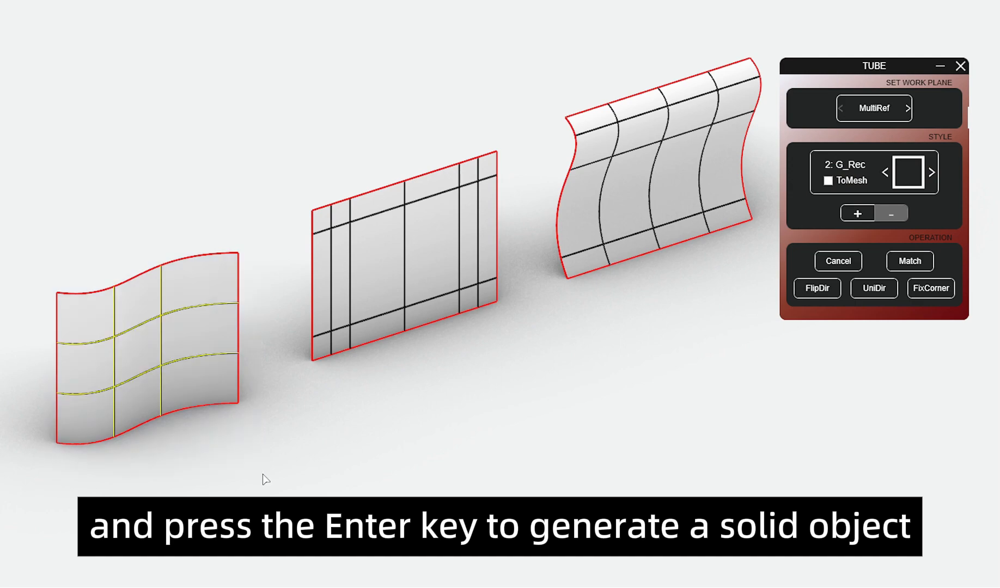
pyautogui.press('Return')
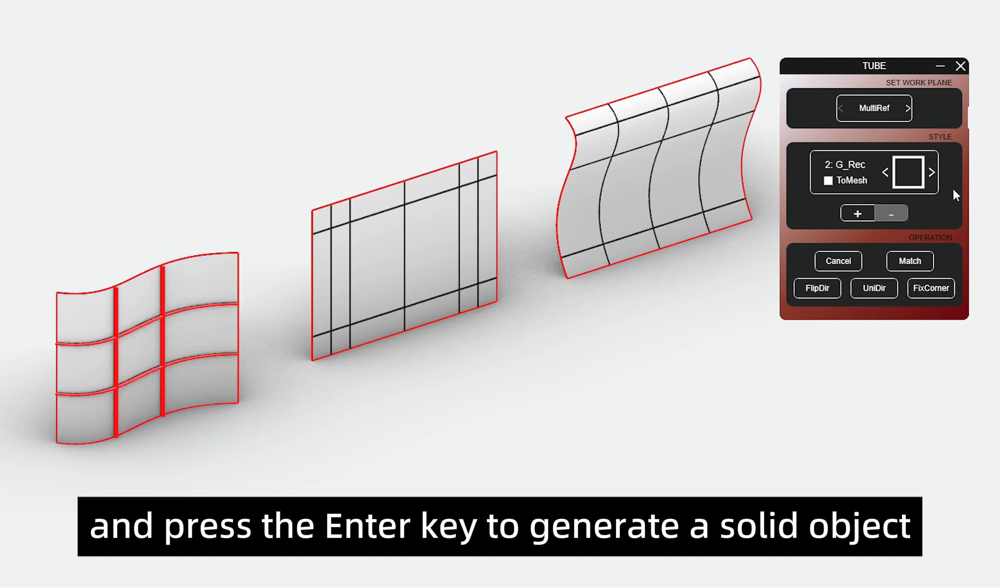
# Step: Generate tubes in style 3: C_Cir_C from all the curves on the middle flat surface
pyautogui.click(932, 172)
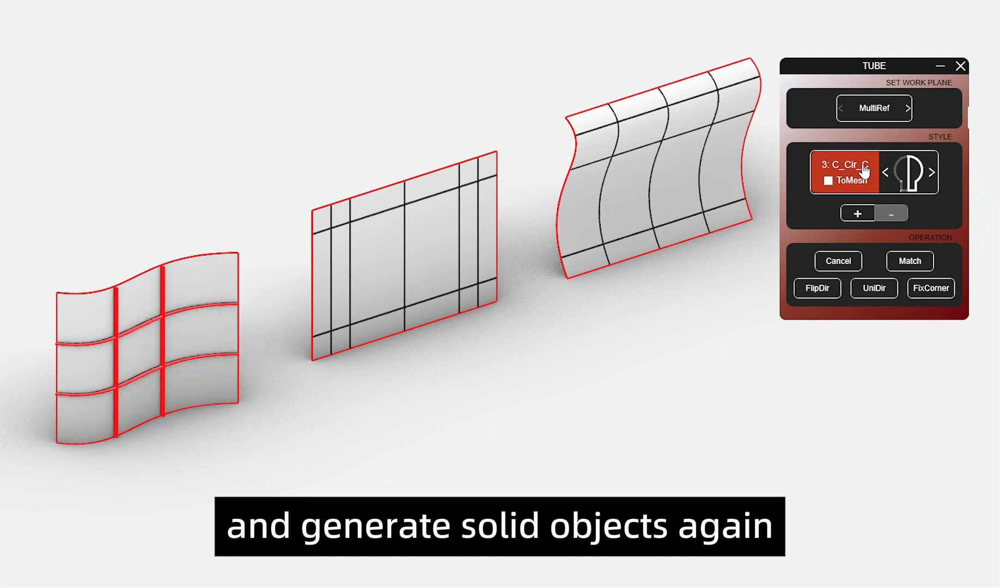
pyautogui.moveTo(307, 119); pyautogui.dragTo(517, 383)
pyautogui.rightClick(545, 364)
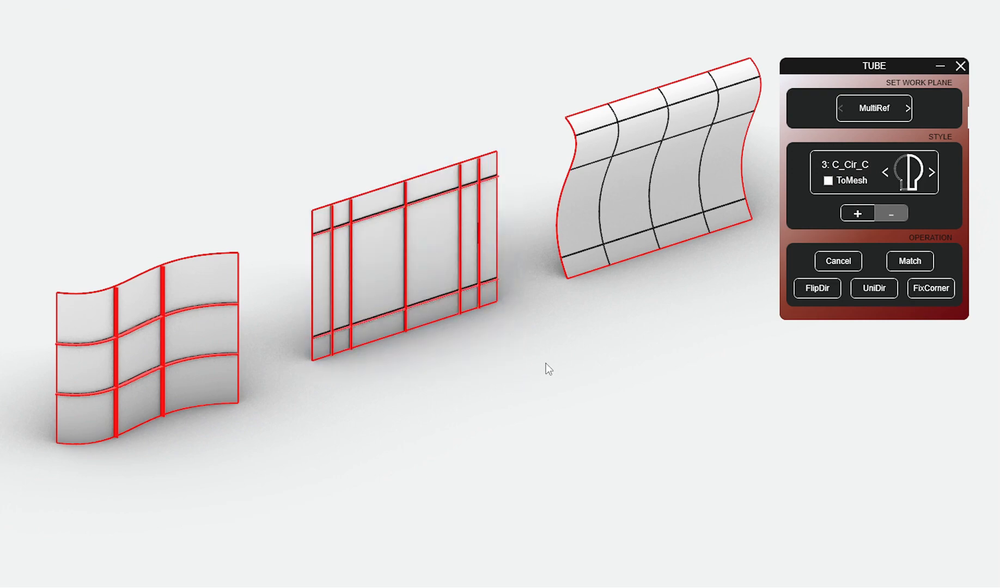
# Step: Generate tubes in style 4: G_I from all the curves on the rear curved surface
pyautogui.click(930, 173)
pyautogui.moveTo(555, 51); pyautogui.dragTo(754, 340)
pyautogui.rightClick(754, 339)
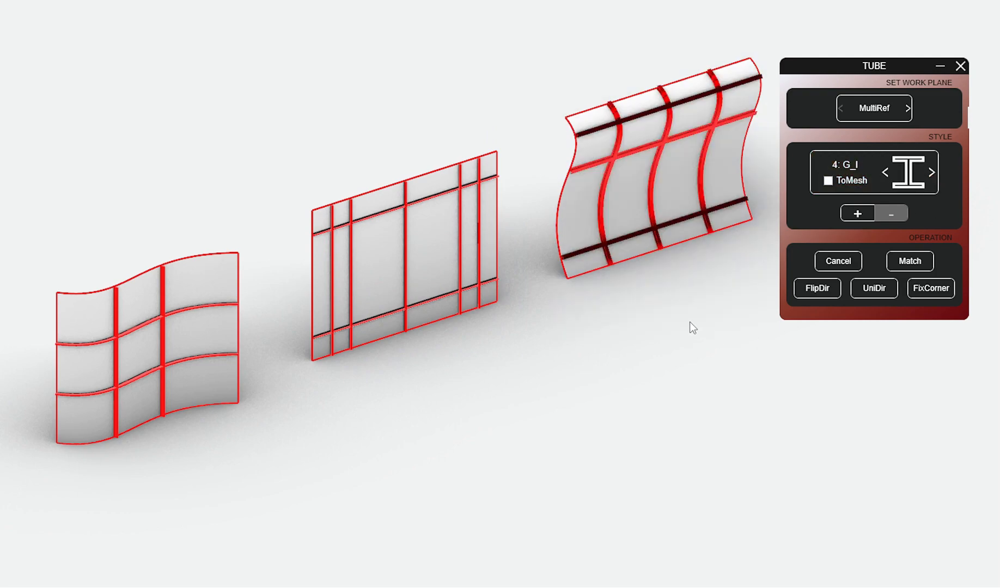
pyautogui.click(587, 250)
pyautogui.click(639, 289)
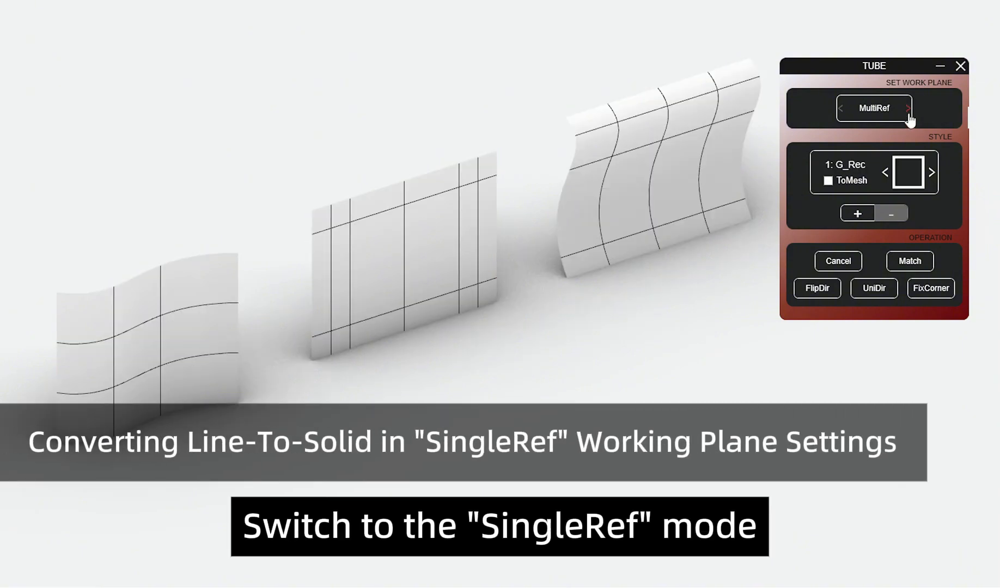
# Step: Switch the work plane setting to SingleRef and match the front wavy surface with its four curves
pyautogui.click(908, 109)
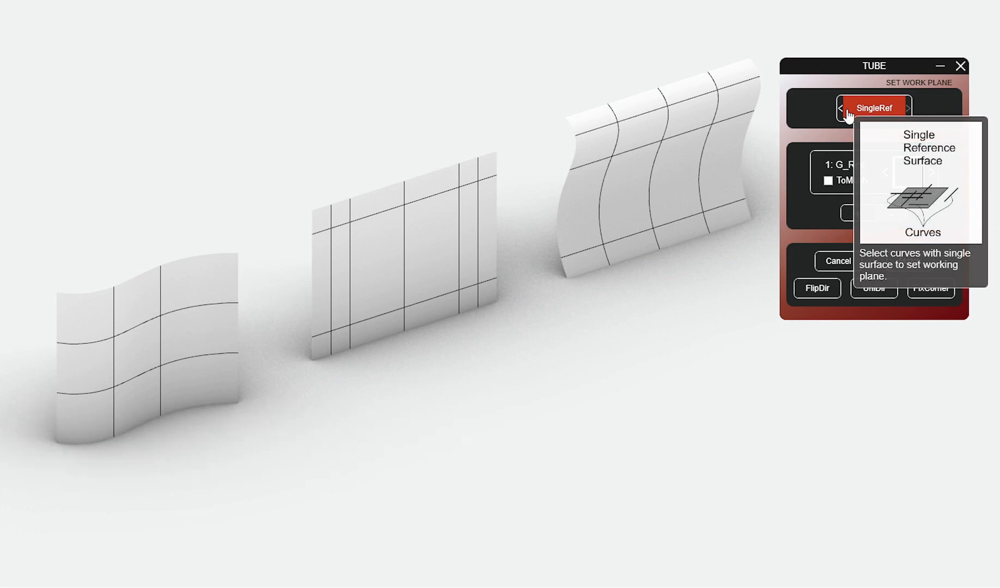
pyautogui.click(848, 115)
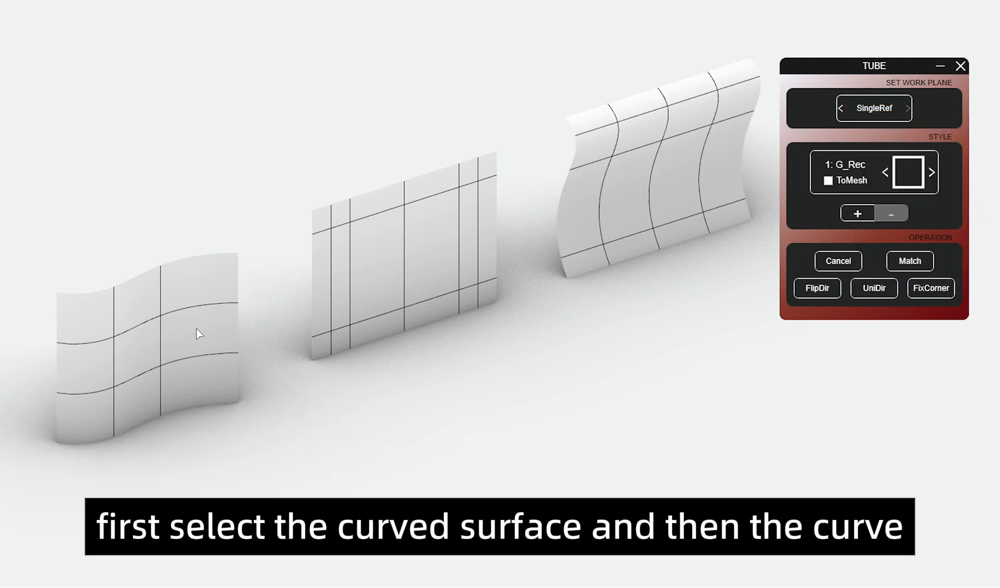
pyautogui.moveTo(98, 226); pyautogui.dragTo(205, 488)
pyautogui.moveTo(36, 287); pyautogui.dragTo(280, 403)
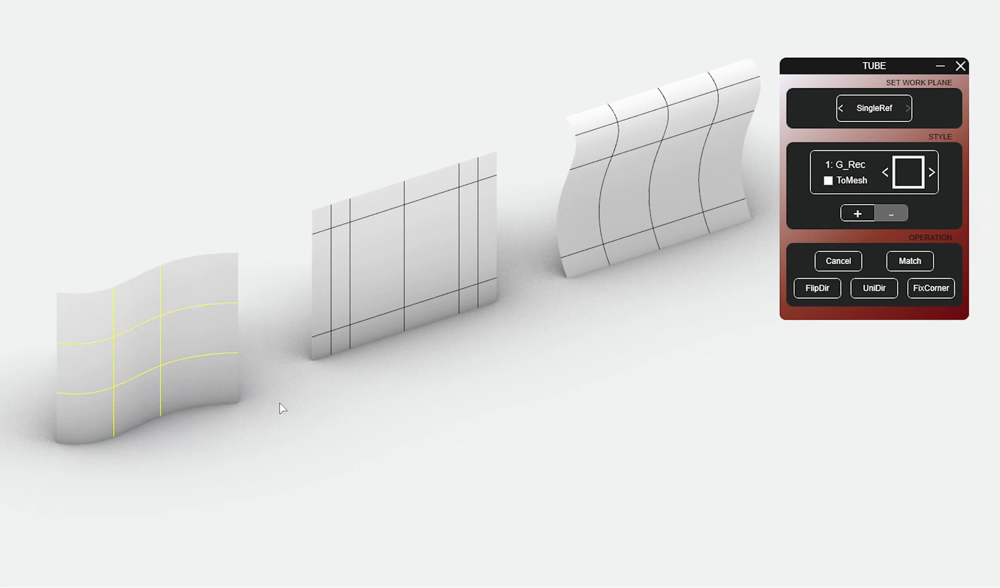
pyautogui.press('Return')
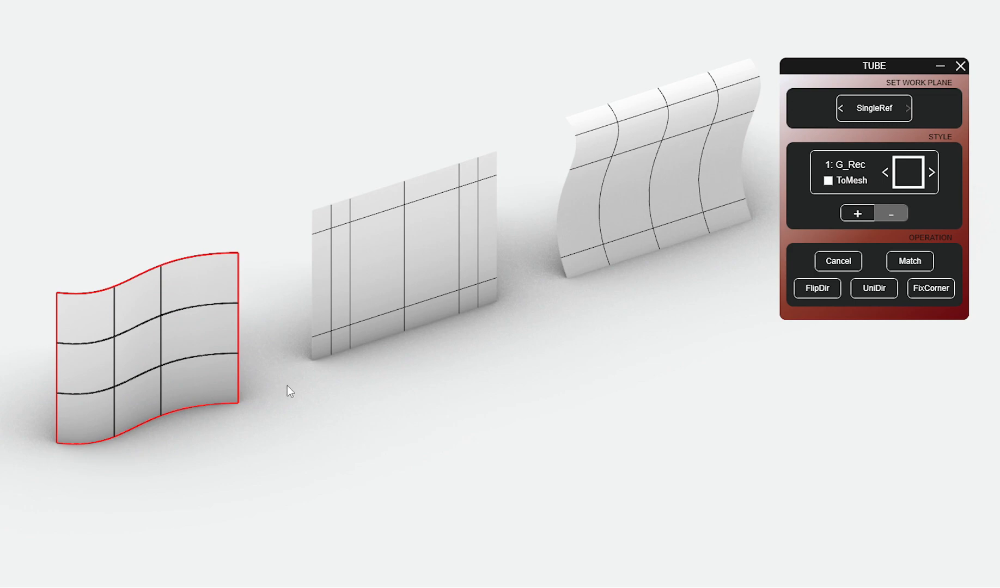
# Step: Match the middle flat surface and the rear curved surface each with their own curves in SingleRef mode
pyautogui.moveTo(856, 111)
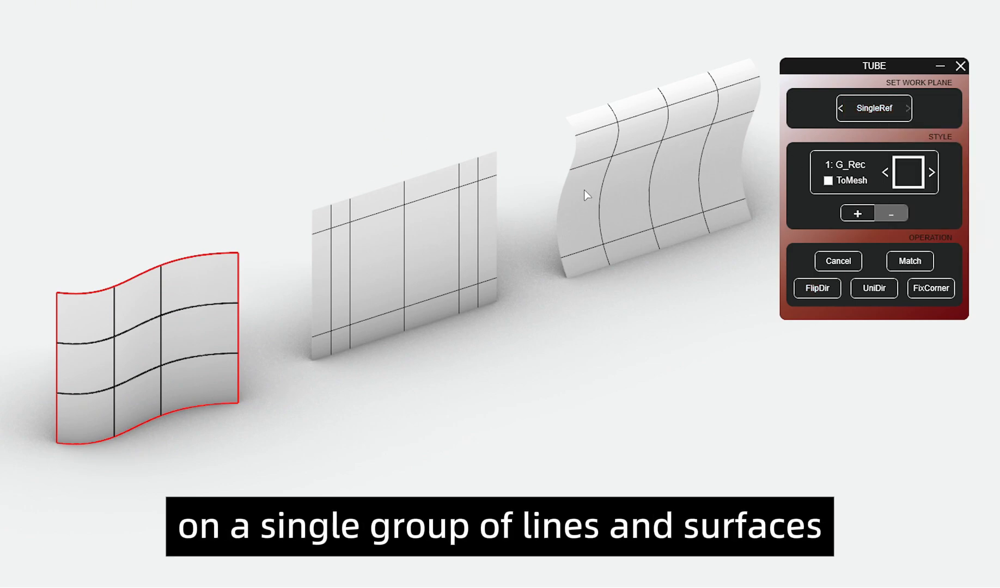
pyautogui.moveTo(301, 107); pyautogui.dragTo(520, 372)
pyautogui.rightClick(520, 369)
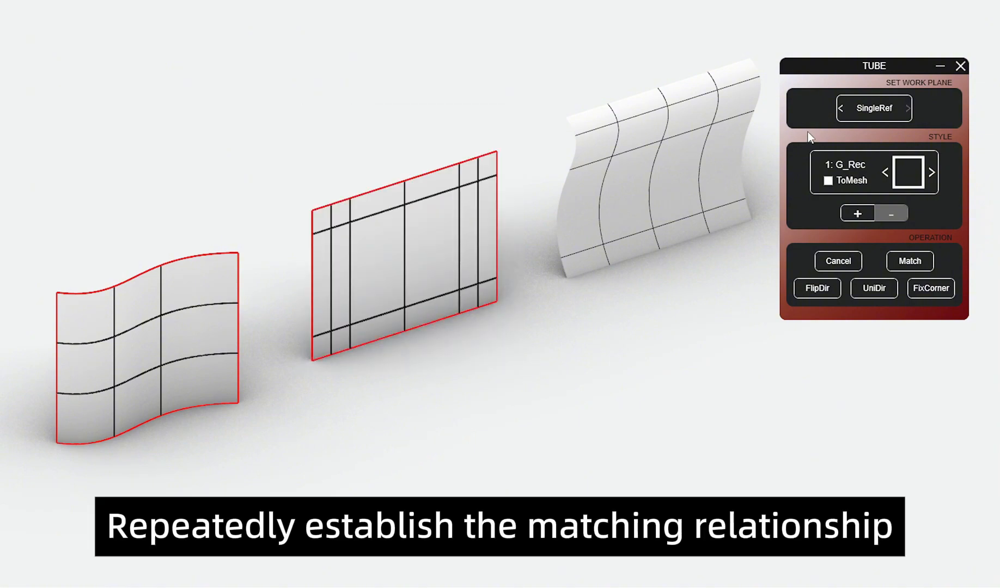
pyautogui.moveTo(550, 33); pyautogui.dragTo(774, 332)
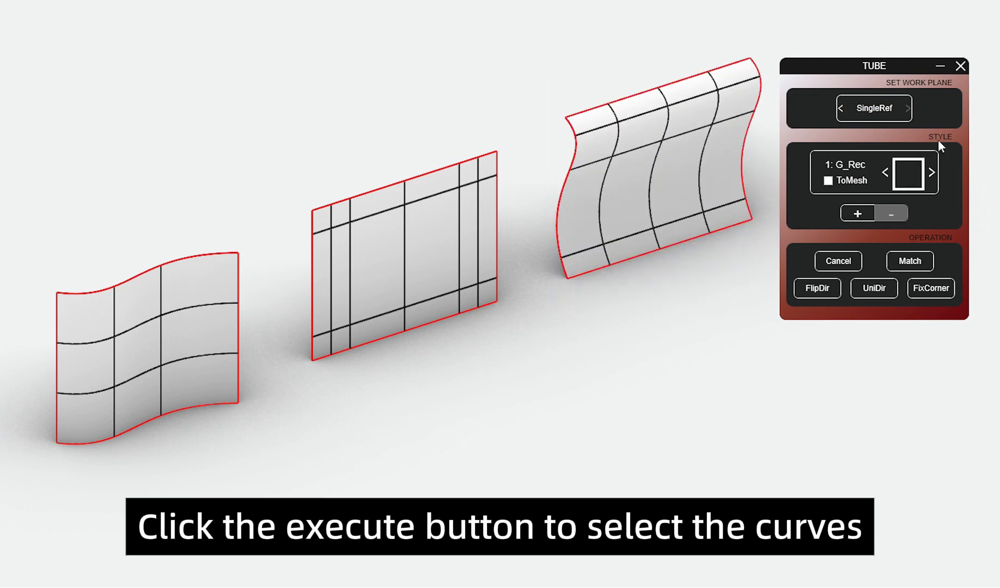
# Step: Generate tubes in style 2: G_Rec from the curves on all three matched surfaces
pyautogui.click(931, 172)
pyautogui.moveTo(48, 213); pyautogui.dragTo(289, 470)
pyautogui.press('Return')
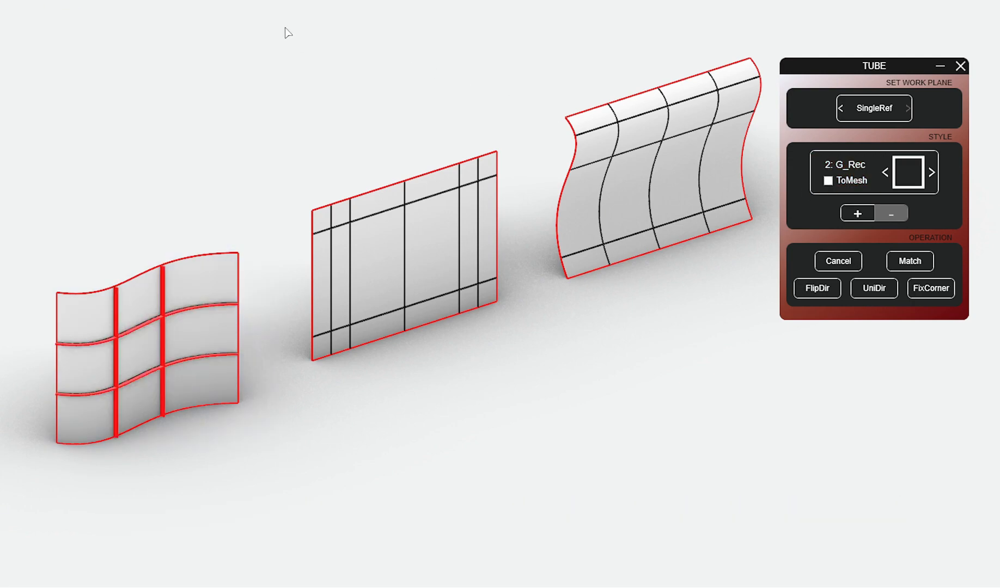
pyautogui.moveTo(275, 25); pyautogui.dragTo(770, 431)
pyautogui.press('Return')
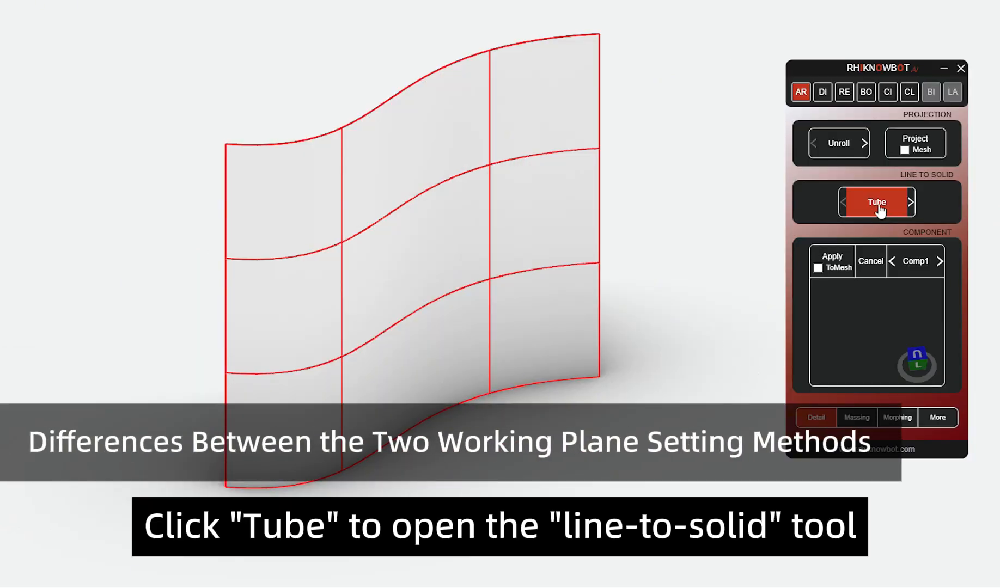
pyautogui.click(878, 206)
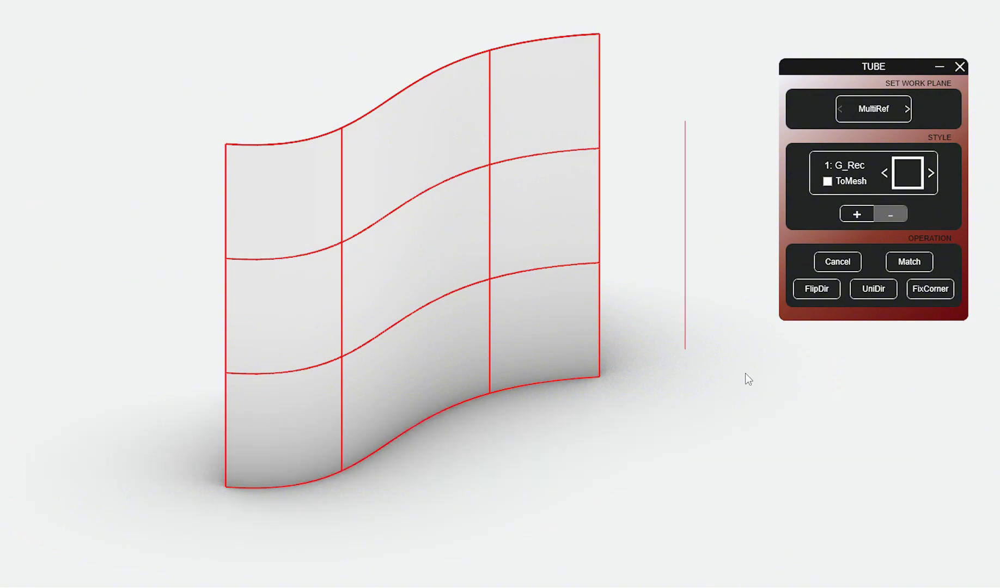
# Step: Match the wavy surface in MultiRef mode with its grid curves and the detached vertical line beside it
pyautogui.click(869, 111)
pyautogui.moveTo(710, 442); pyautogui.dragTo(199, 87)
pyautogui.press('Return')
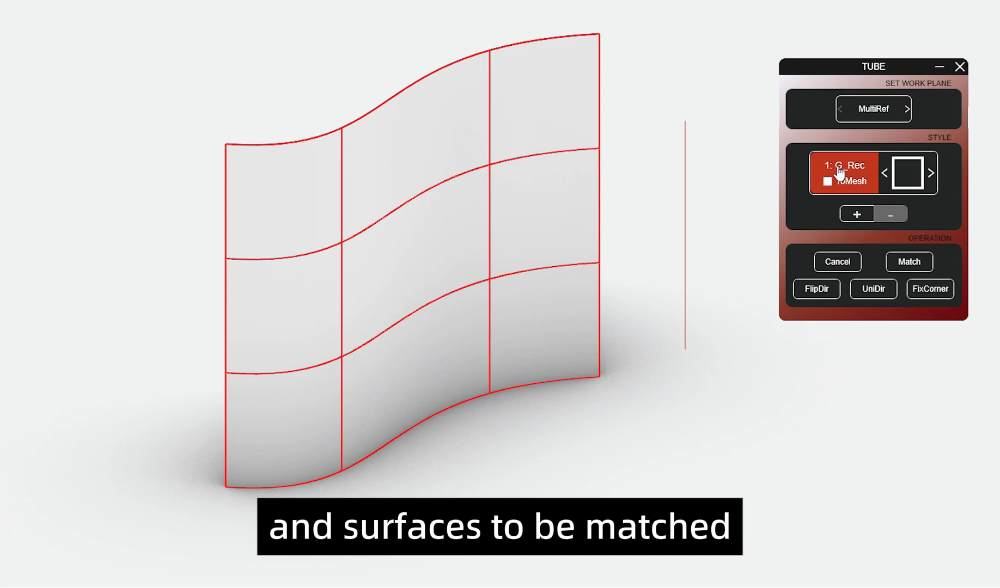
# Step: Try to generate 1: G_Rec tubes from the surface's grid curves together with the detached vertical line
pyautogui.click(549, 157)
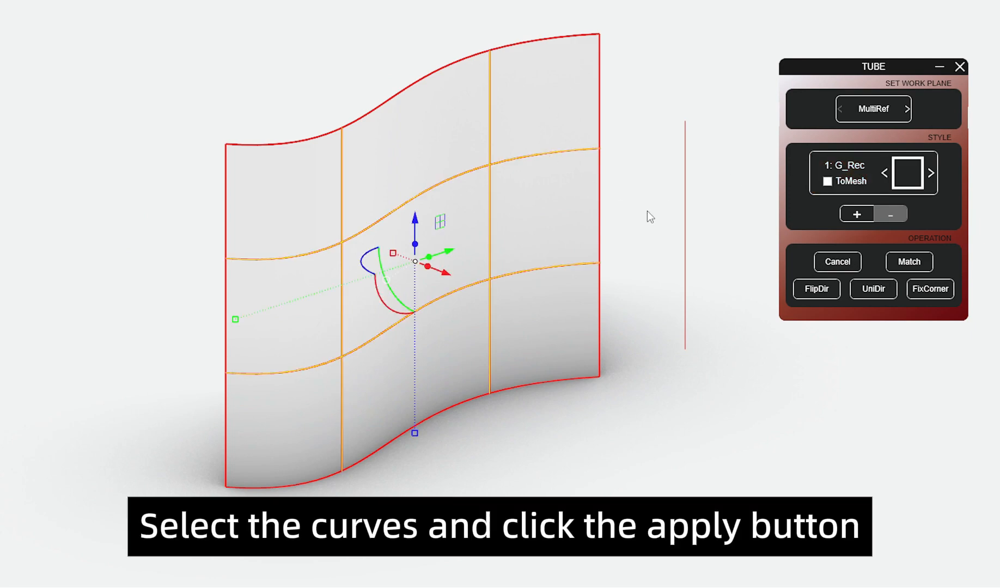
pyautogui.keyDown('shift'); pyautogui.click(687, 184); pyautogui.keyUp('shift')
pyautogui.click(847, 169)
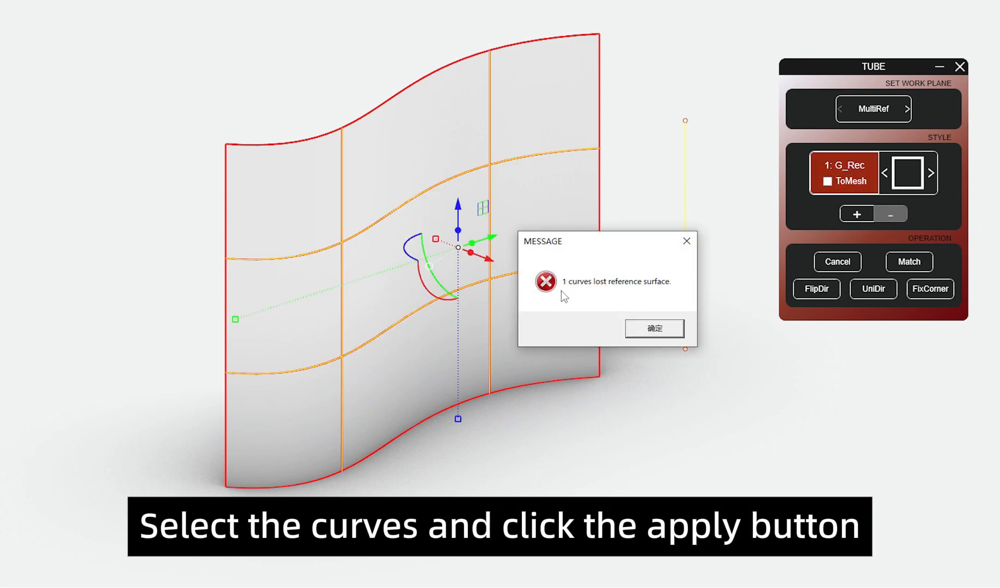
pyautogui.click(656, 328)
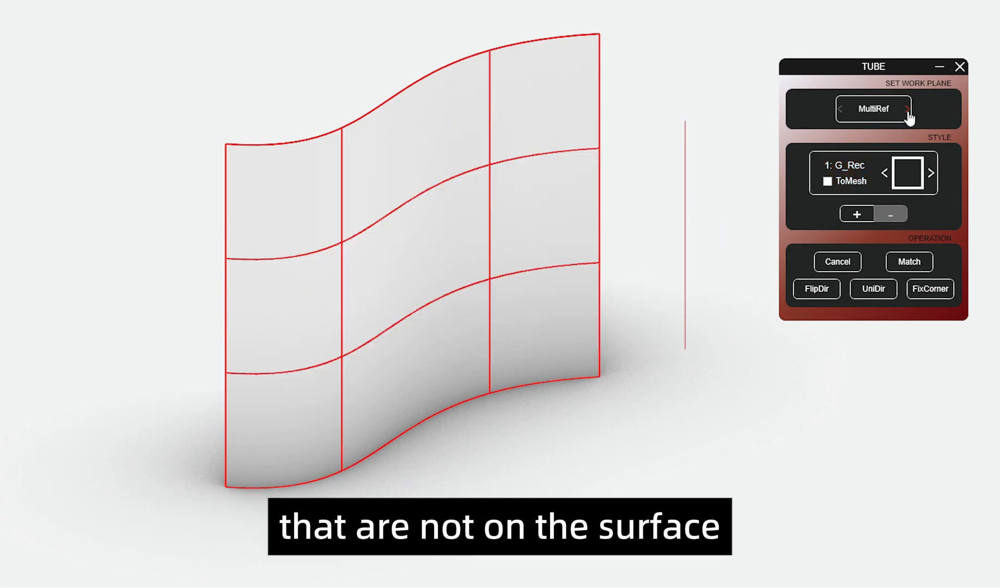
# Step: Match the wavy surface with its grid curves and the detached vertical line in SingleRef mode
pyautogui.click(886, 117)
pyautogui.moveTo(735, 325); pyautogui.dragTo(281, 124)
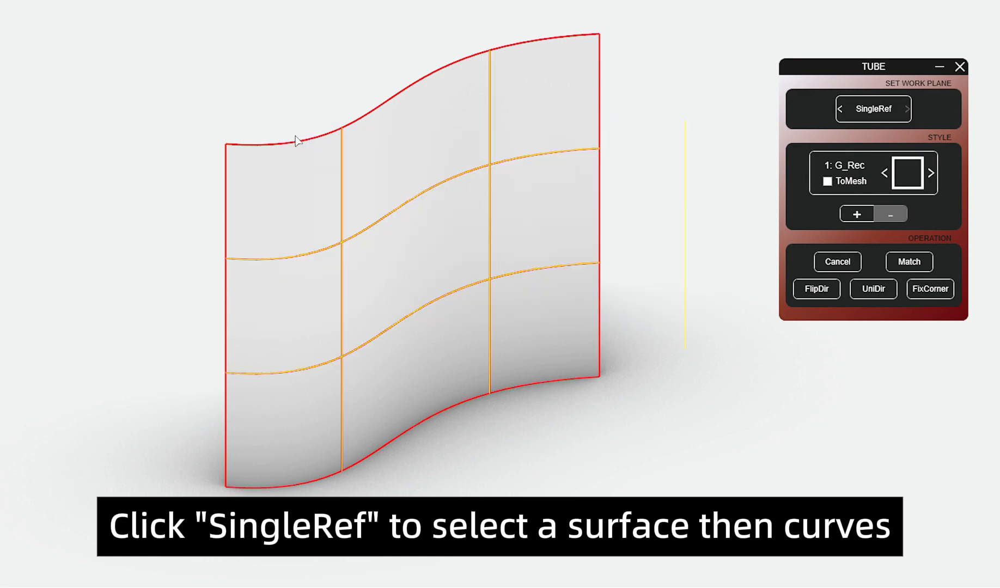
pyautogui.press('Return')
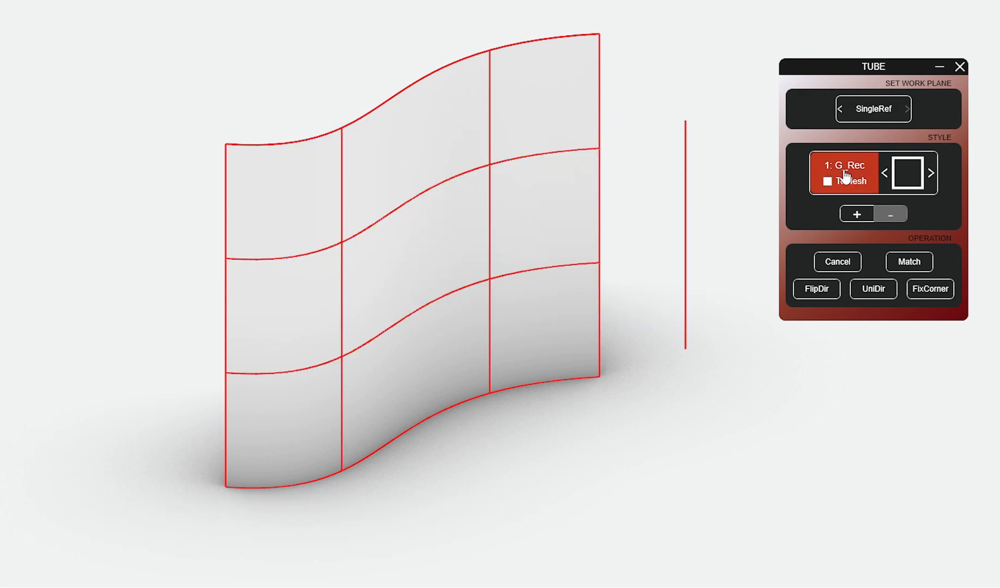
# Step: Generate tubes in style 1: G_Rec from the surface's grid curves and the detached vertical line
pyautogui.click(847, 176)
pyautogui.moveTo(715, 299); pyautogui.dragTo(345, 147)
pyautogui.press('Return')
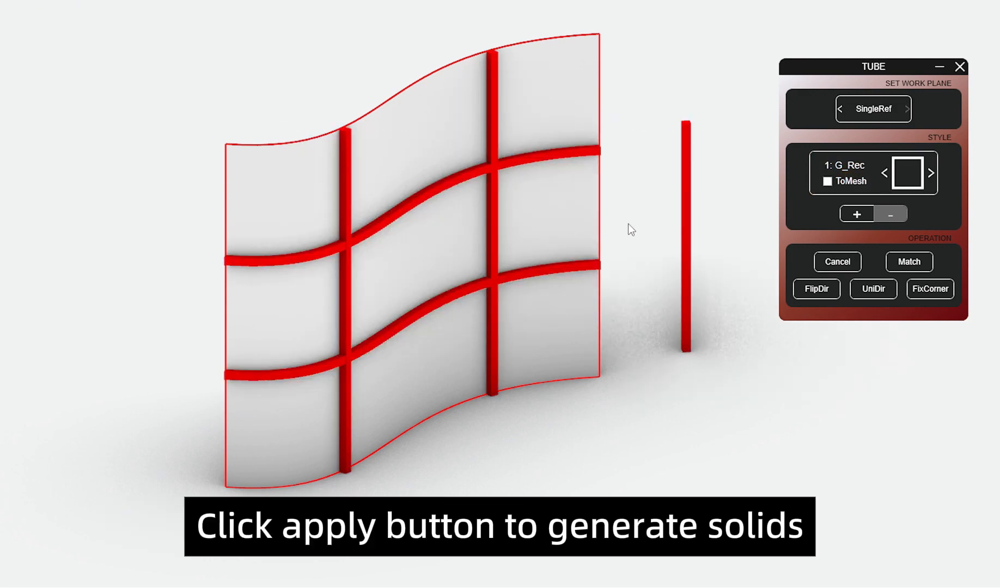
# Step: Generate tubes in style 2: G_Rec from the same grid curves and the detached vertical line
pyautogui.click(855, 174)
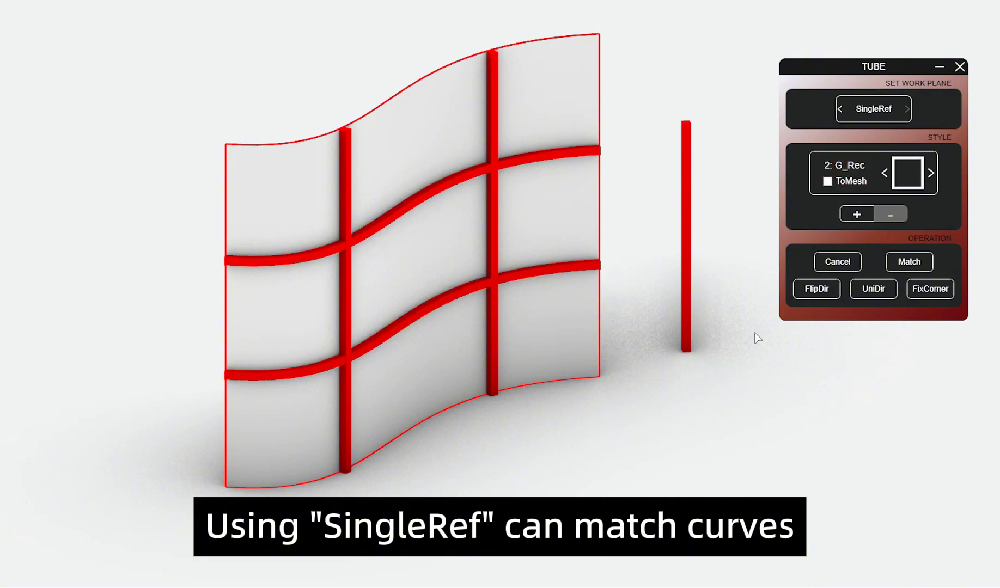
pyautogui.moveTo(737, 349); pyautogui.dragTo(302, 132)
pyautogui.press('Return')
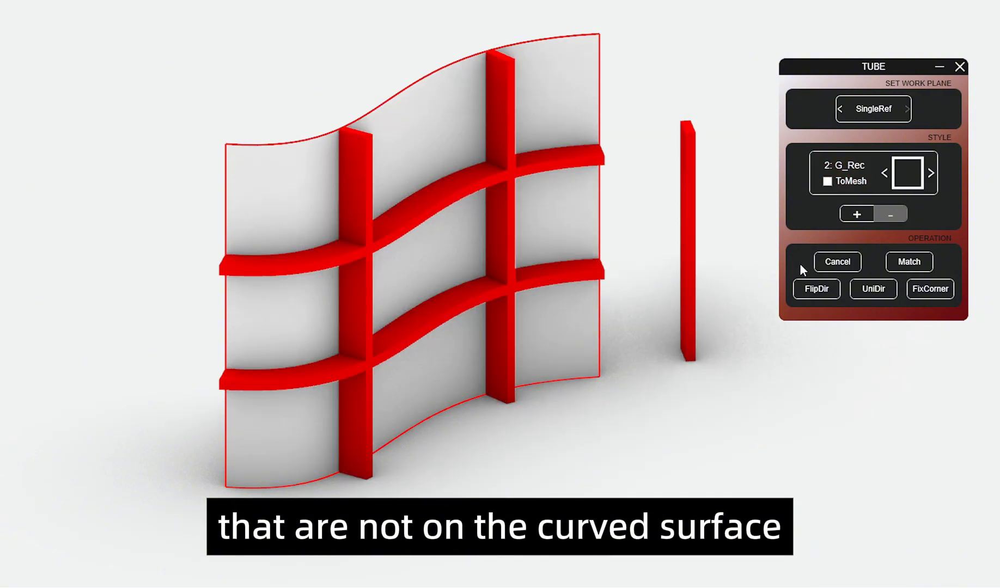
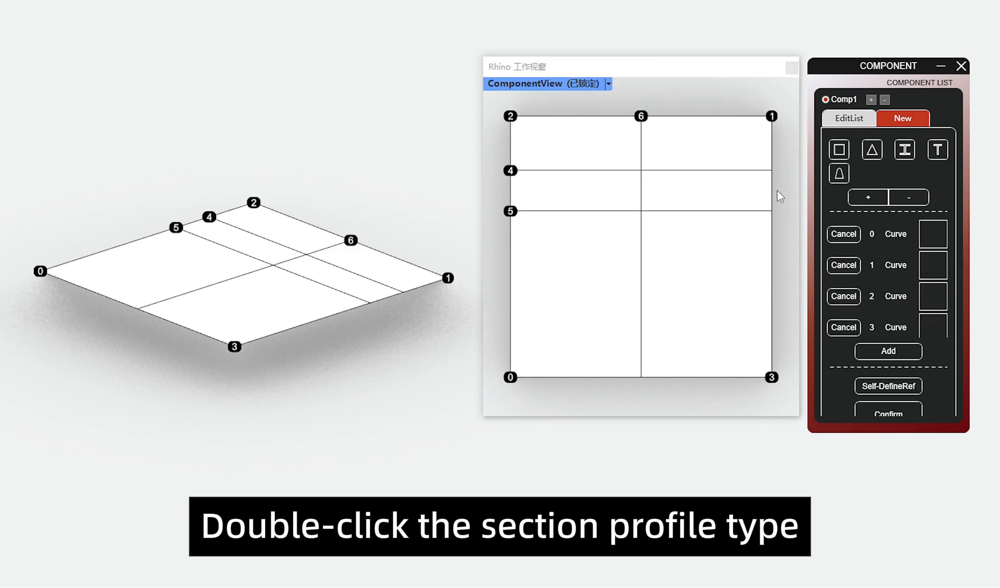
# Step: Add the offset rectangle with the dashed outline and the semicircular arch to the Comp1 section types
pyautogui.click(866, 200)
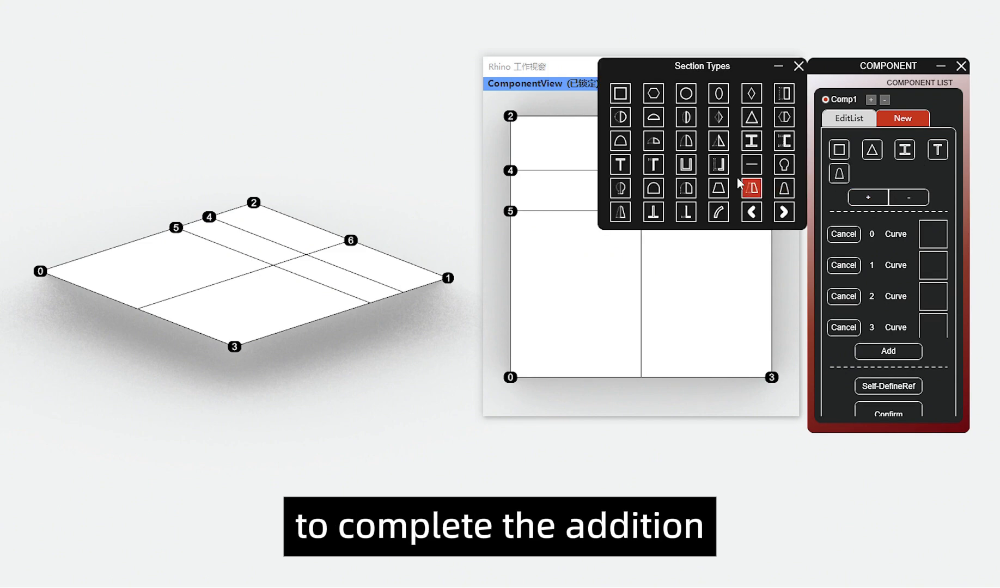
pyautogui.doubleClick(782, 100)
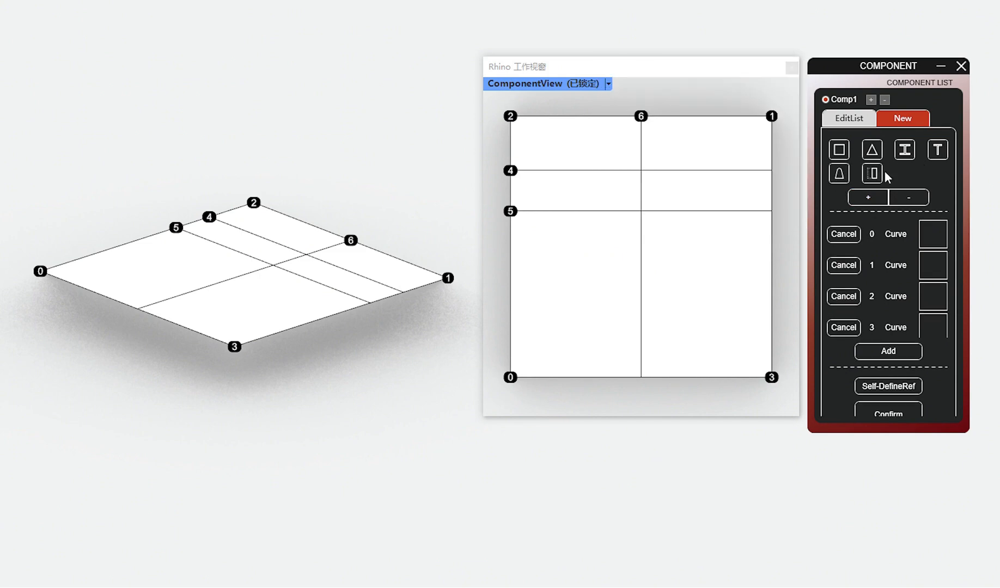
pyautogui.click(868, 198)
pyautogui.doubleClick(618, 148)
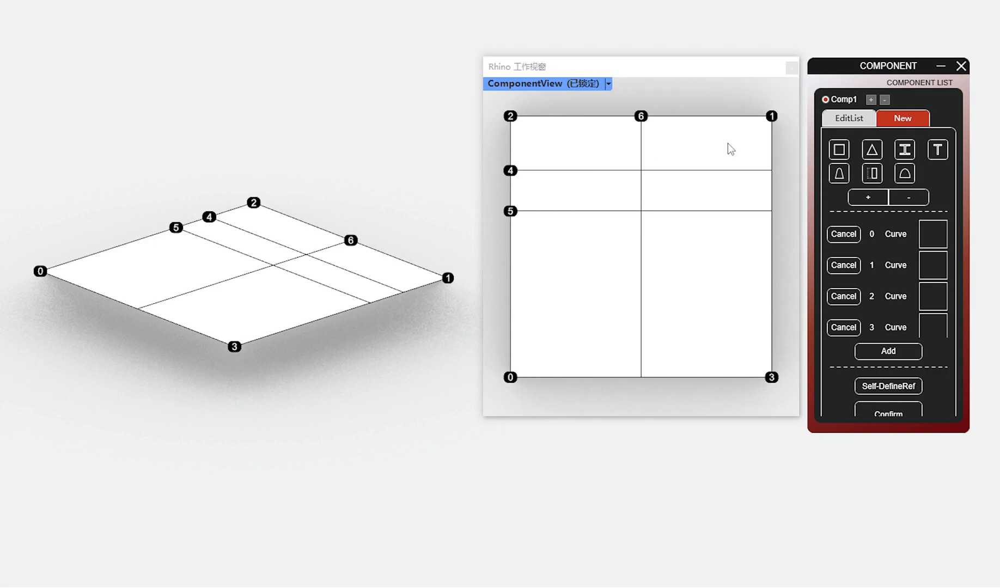
# Step: Add the trapezoid, the inverted T and the bottle-shaped profile from the second page to the section types
pyautogui.click(868, 197)
pyautogui.doubleClick(714, 192)
pyautogui.click(868, 197)
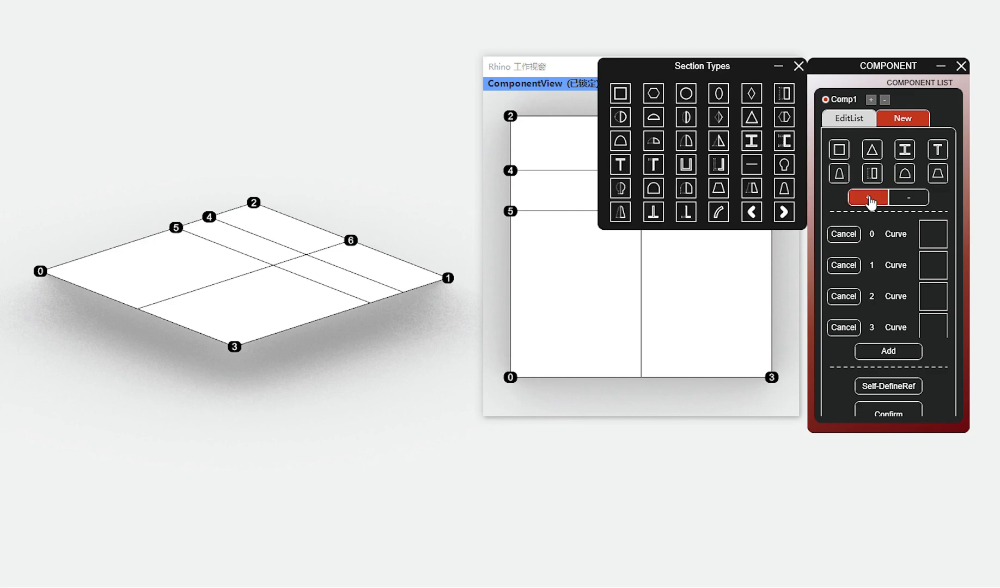
pyautogui.doubleClick(654, 212)
pyautogui.click(868, 221)
pyautogui.click(782, 210)
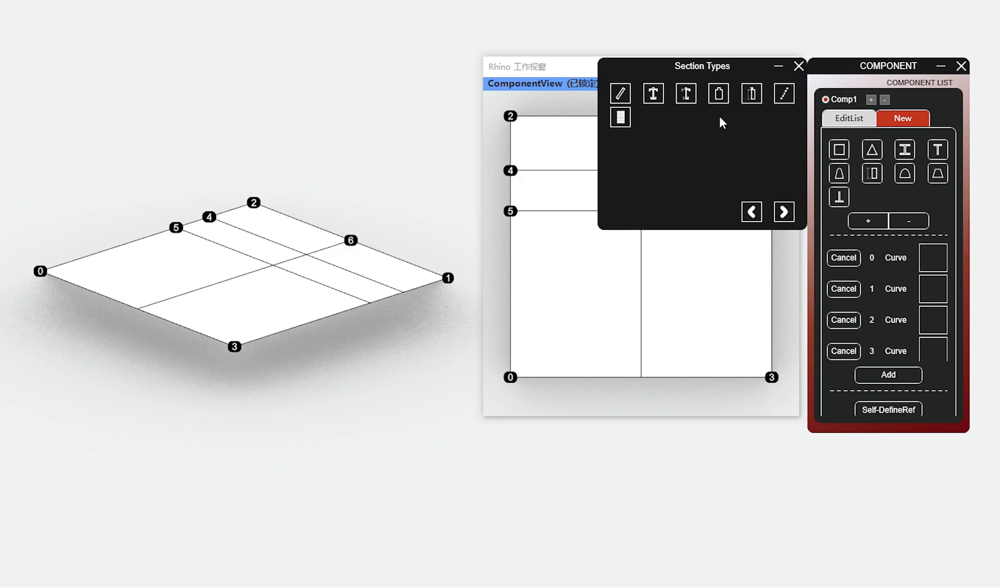
pyautogui.doubleClick(719, 95)
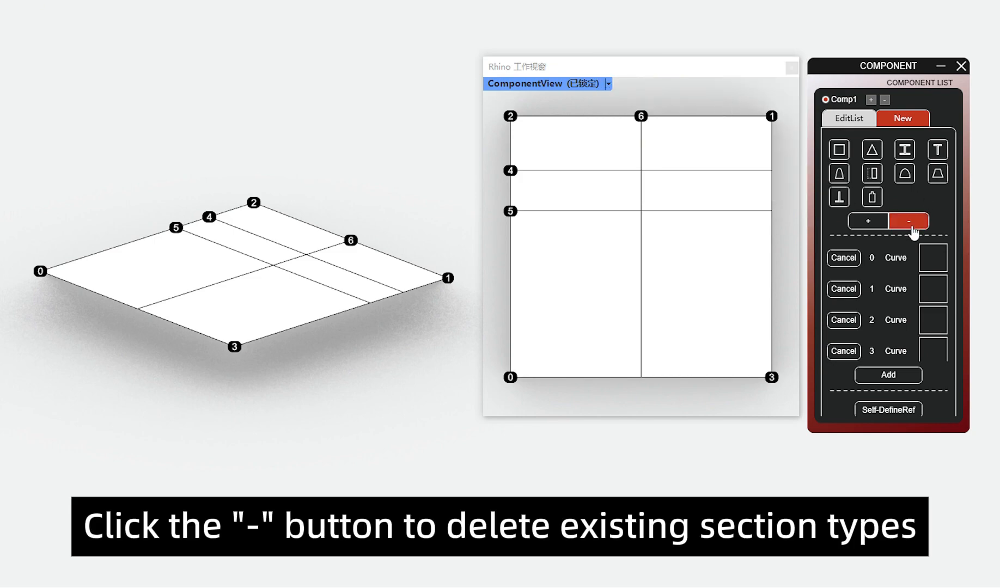
# Step: Delete the last three section types: the bottle-shaped profile, the inverted T and the trapezoid
pyautogui.click(911, 222)
pyautogui.click(914, 231)
pyautogui.click(910, 198)
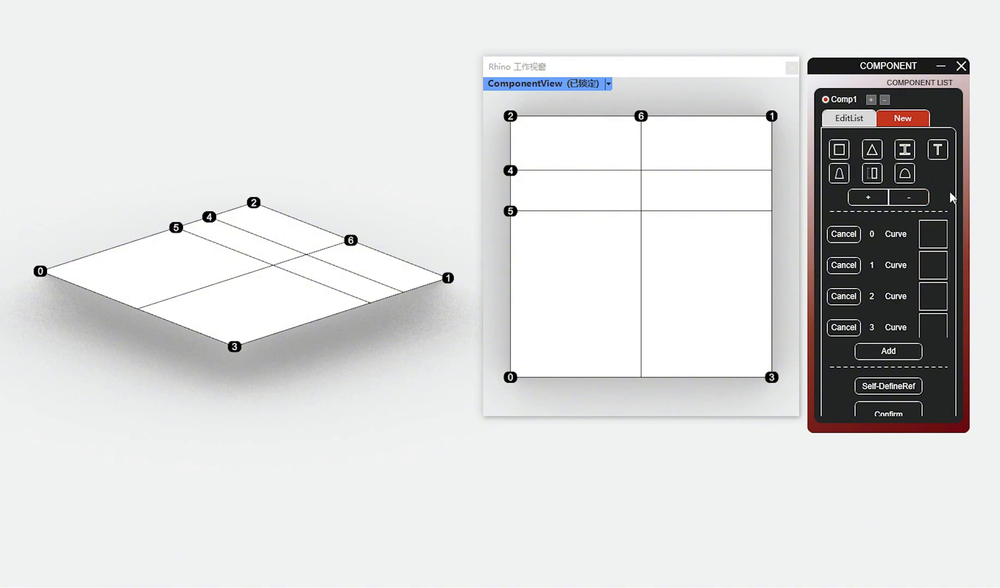
# Step: Remove curves 6 and 5 from the component's object list
pyautogui.scroll(-3, 904, 262)
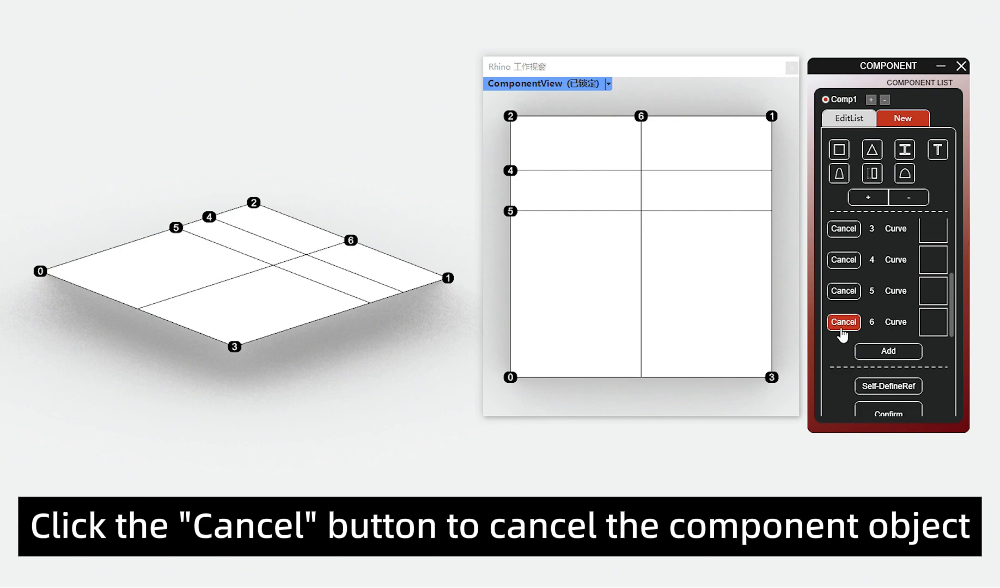
pyautogui.click(842, 329)
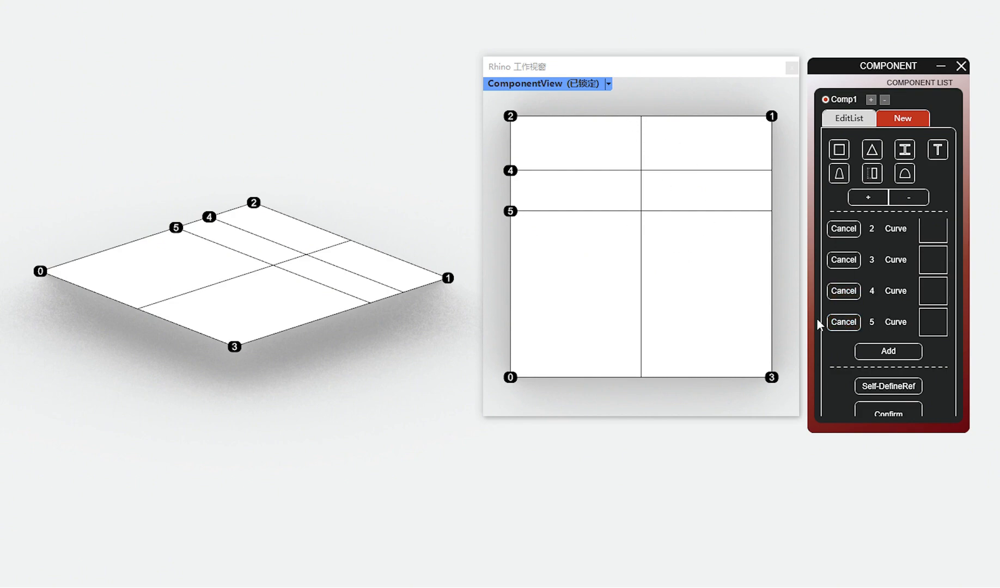
pyautogui.click(843, 322)
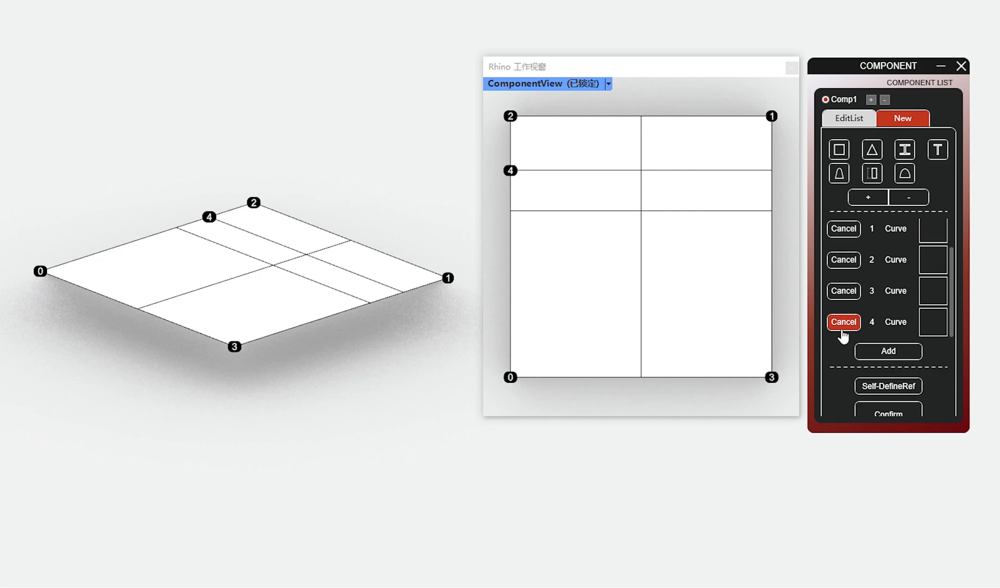
# Step: Add the lower horizontal grid curve and the vertical middle curve back to the component as curves 5 and 6
pyautogui.click(889, 352)
pyautogui.click(601, 214)
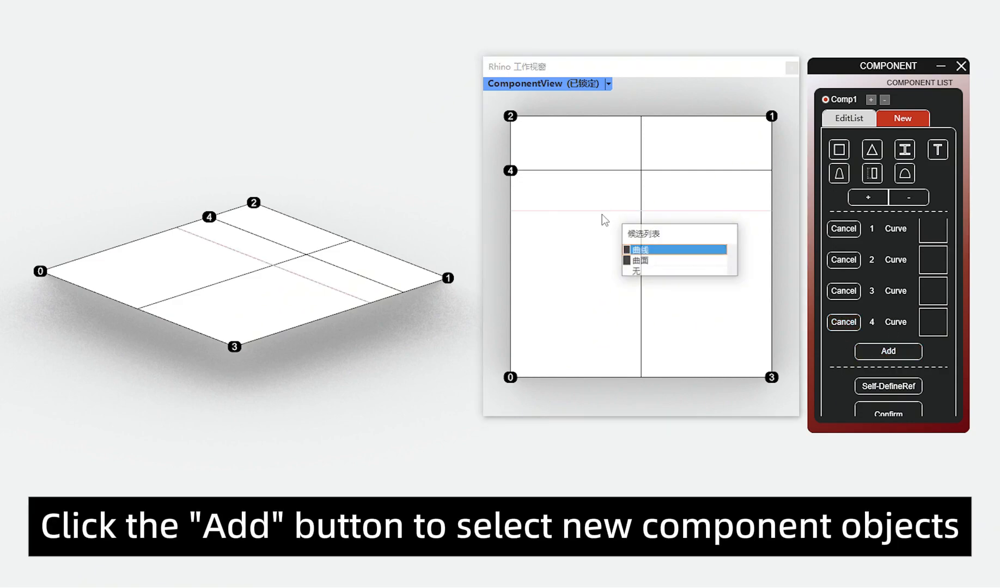
pyautogui.click(640, 249)
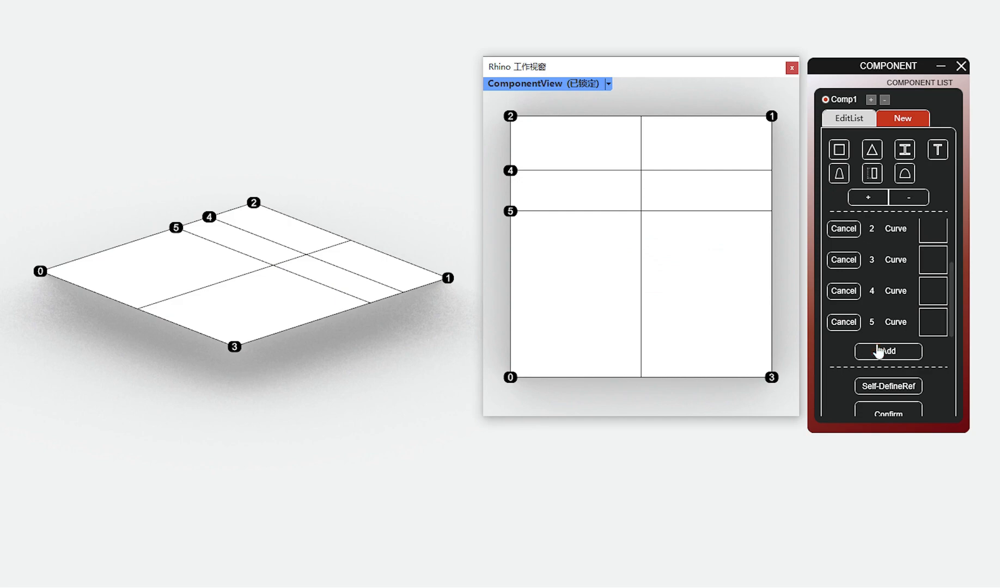
pyautogui.click(641, 143)
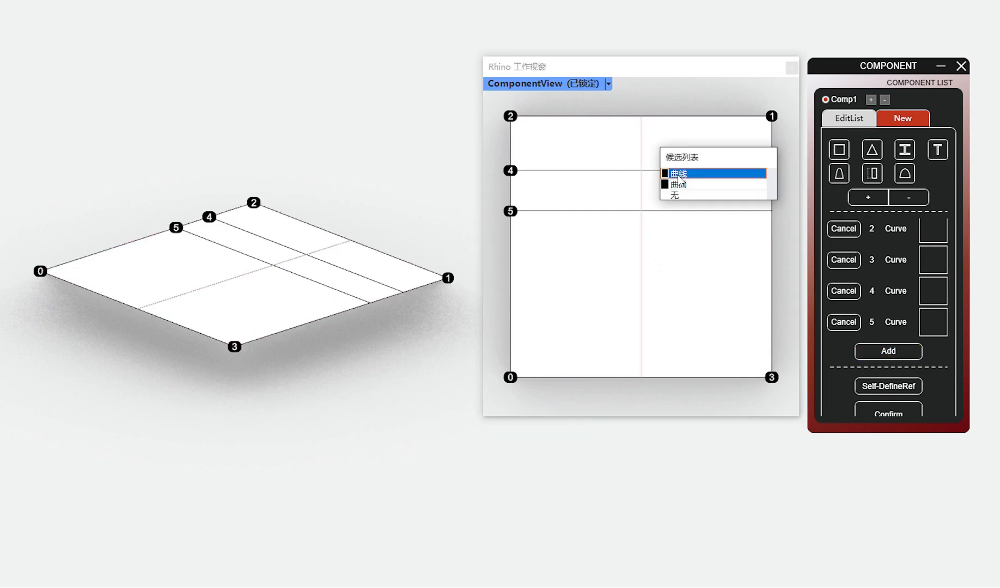
pyautogui.click(673, 170)
pyautogui.click(883, 320)
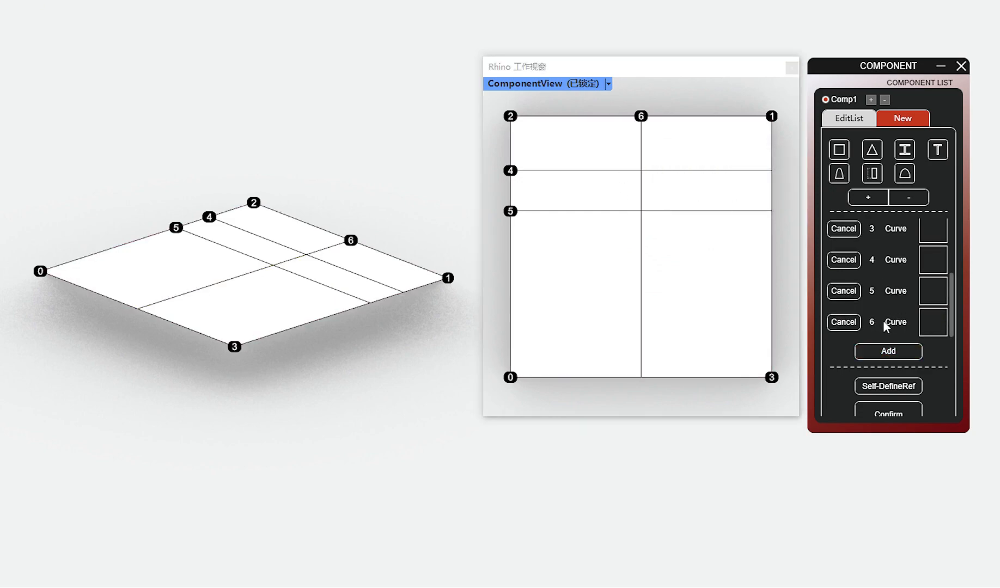
# Step: Assign the offset rectangle section with the dashed outline to border curves 0, 1, 2 and 3
pyautogui.scroll(3, 879, 281)
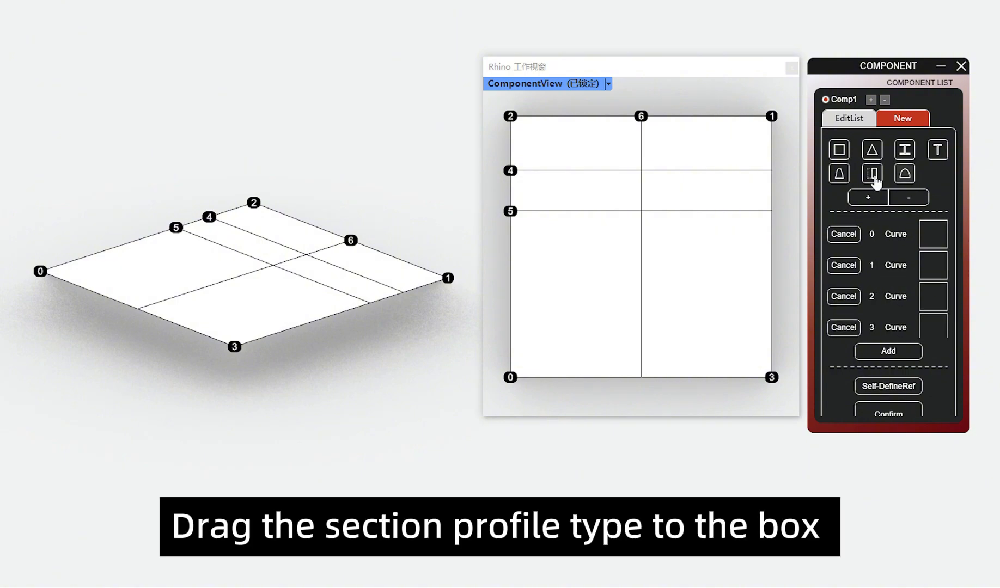
pyautogui.moveTo(872, 173); pyautogui.dragTo(930, 240)
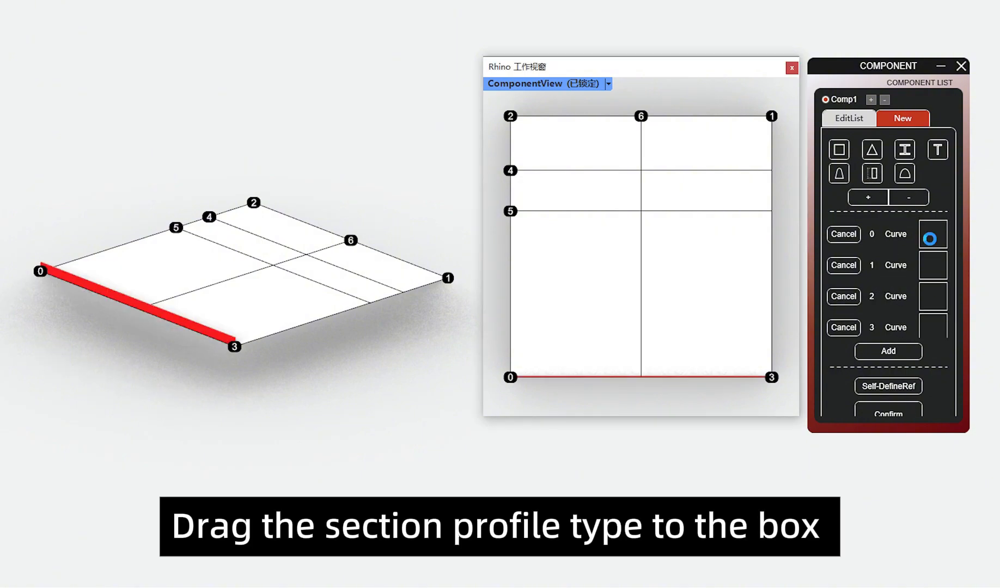
pyautogui.moveTo(872, 173); pyautogui.dragTo(929, 267)
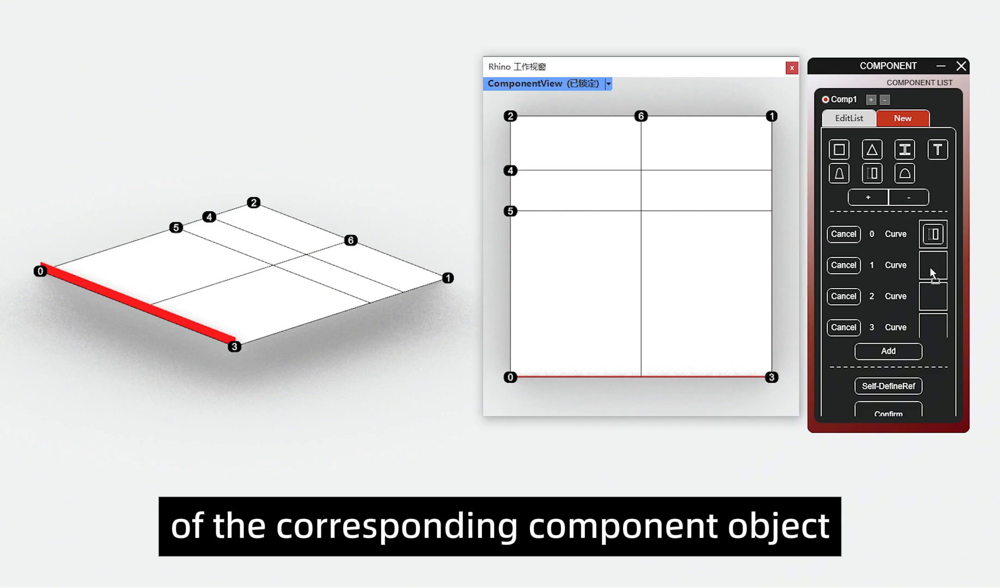
pyautogui.moveTo(872, 173); pyautogui.dragTo(932, 293)
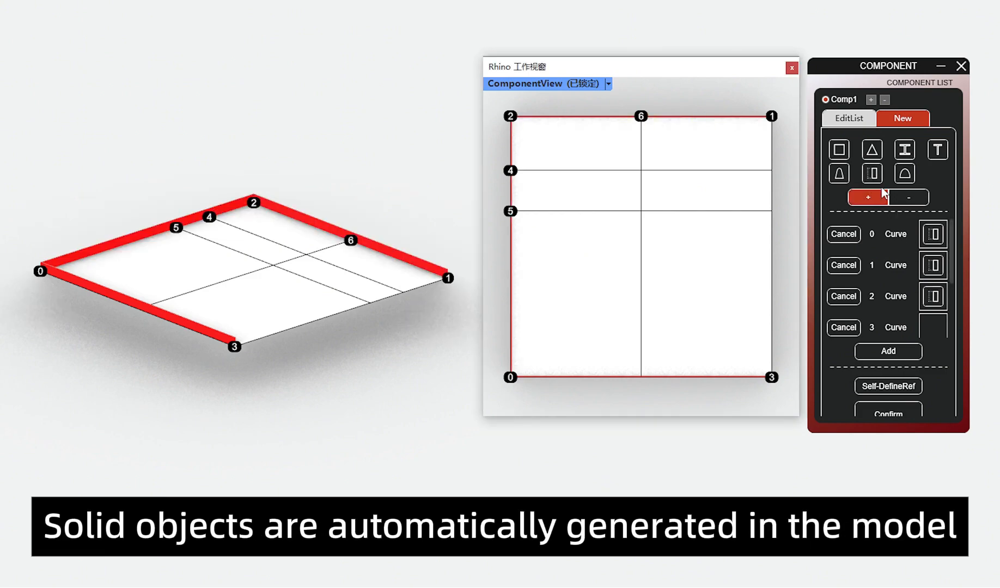
pyautogui.moveTo(872, 173); pyautogui.dragTo(934, 323)
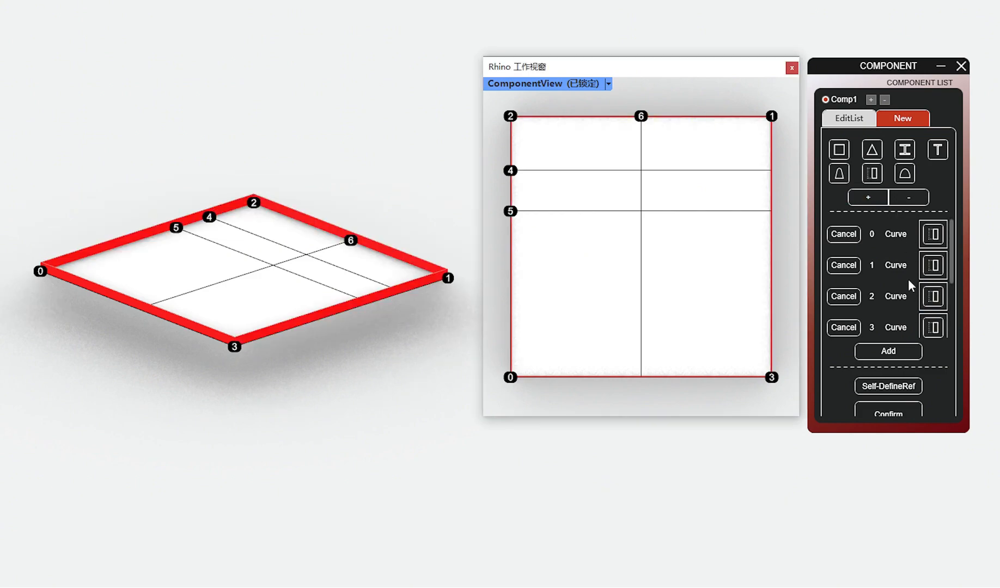
pyautogui.click(426, 358)
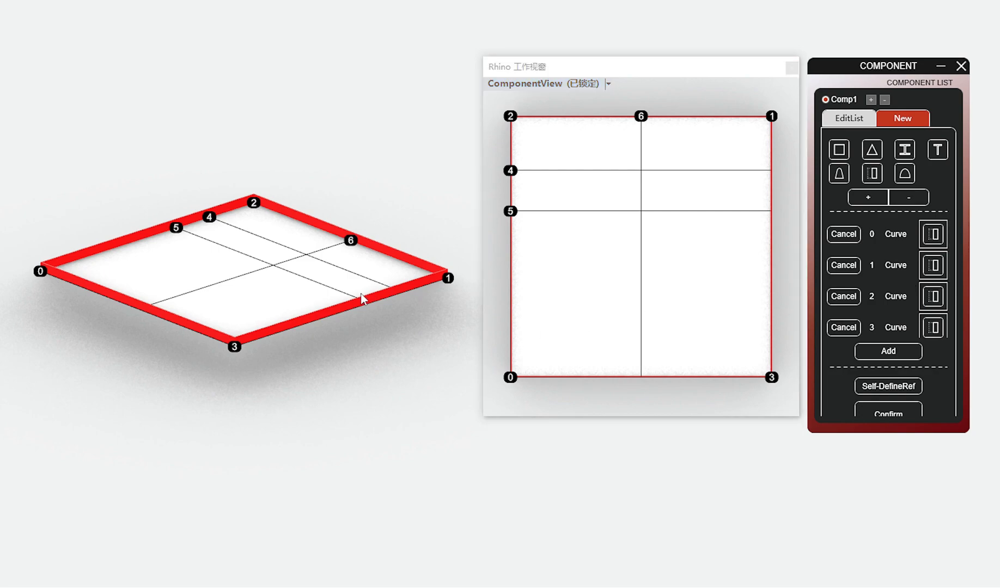
# Step: Assign the tapered round-top section to curve 4 and the semicircular arch section to curve 5
pyautogui.scroll(-3, 907, 301)
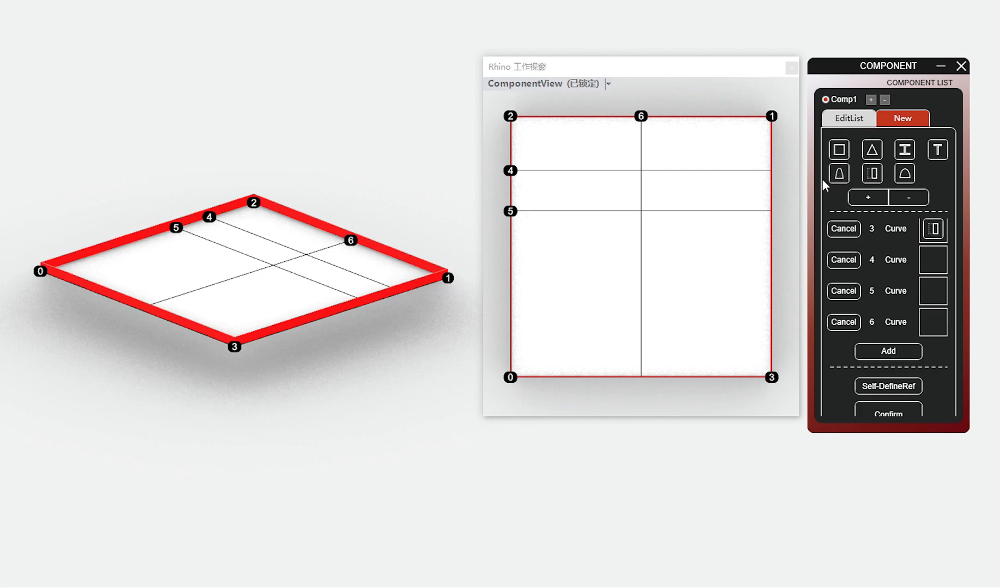
pyautogui.moveTo(839, 174); pyautogui.dragTo(936, 261)
pyautogui.moveTo(900, 181); pyautogui.dragTo(931, 294)
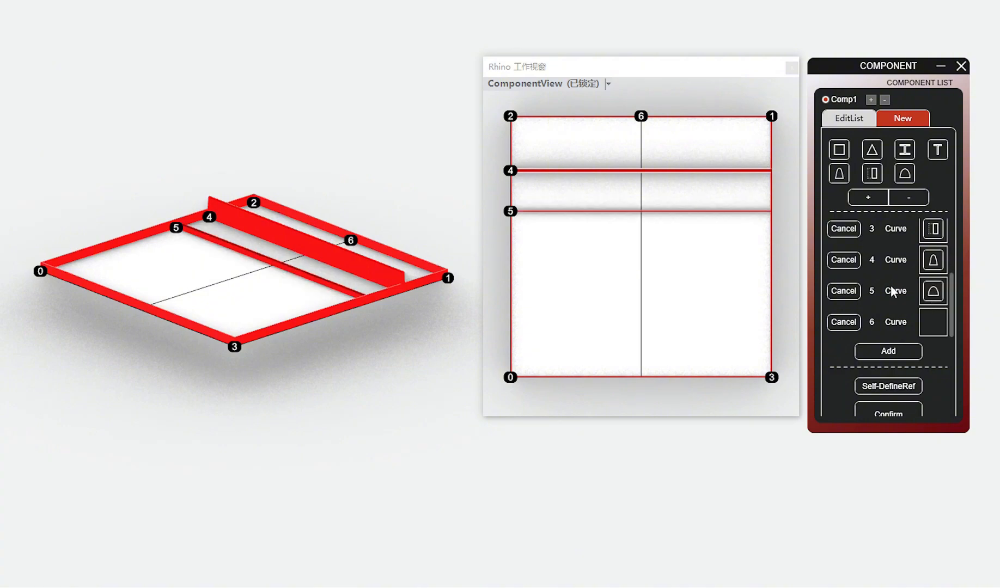
# Step: Try the triangle and I-shaped sections on curve 6, settling on the plain rectangular section
pyautogui.moveTo(869, 152); pyautogui.dragTo(932, 324)
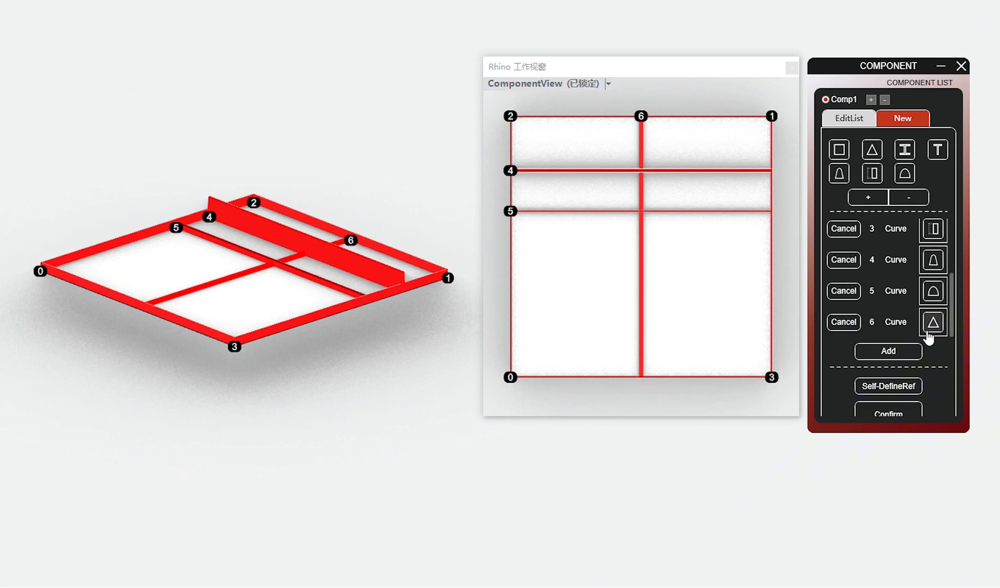
pyautogui.moveTo(905, 150); pyautogui.dragTo(933, 323)
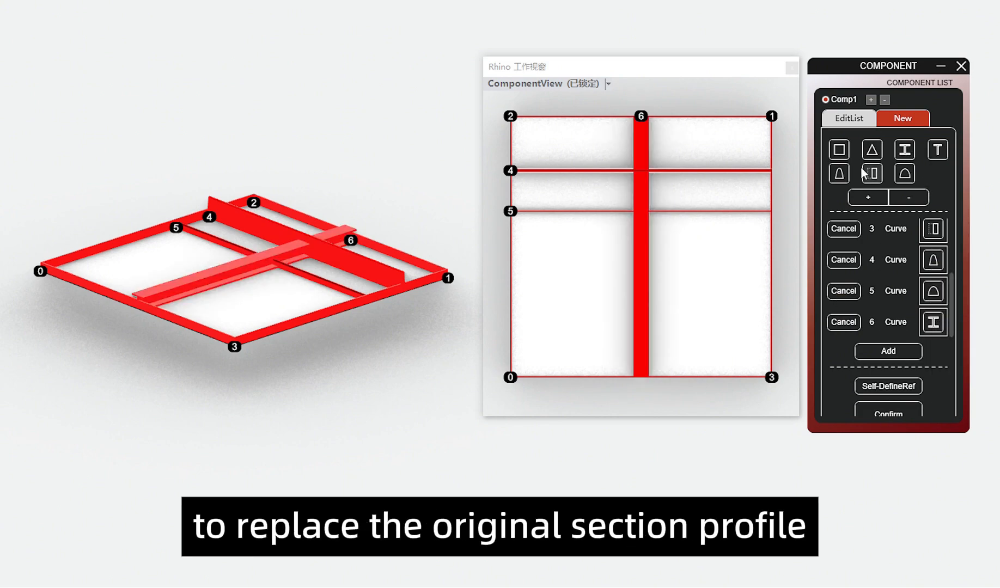
pyautogui.moveTo(842, 154); pyautogui.dragTo(934, 326)
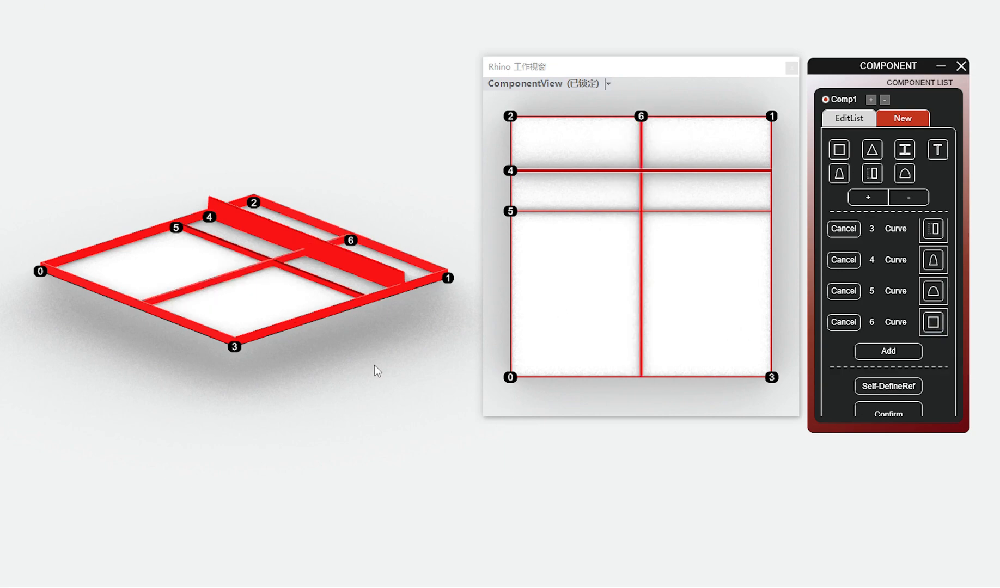
# Step: Edit the rectangular section of curve 6, setting Hg_A to 50 and Lg_A to 10
pyautogui.click(935, 325)
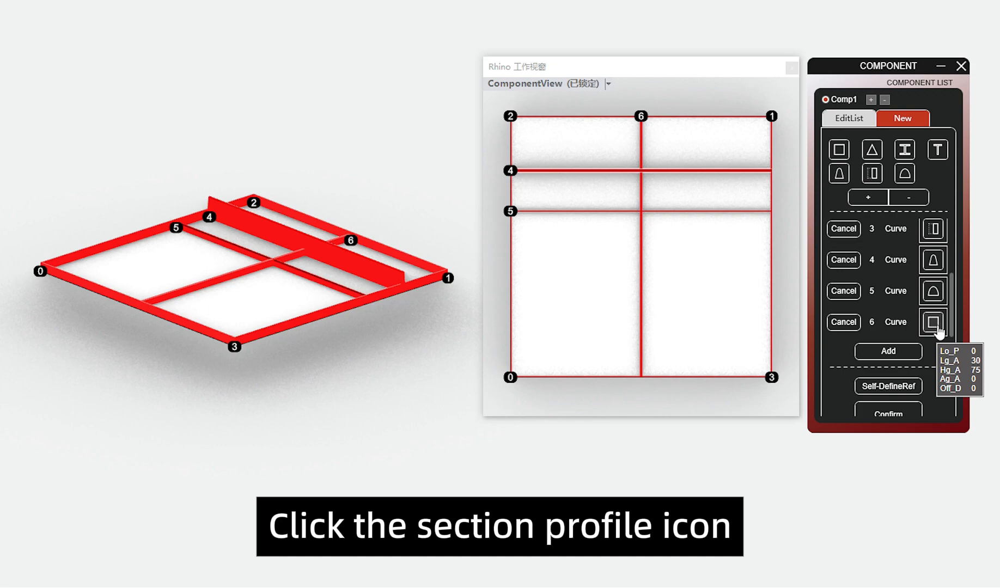
pyautogui.click(935, 326)
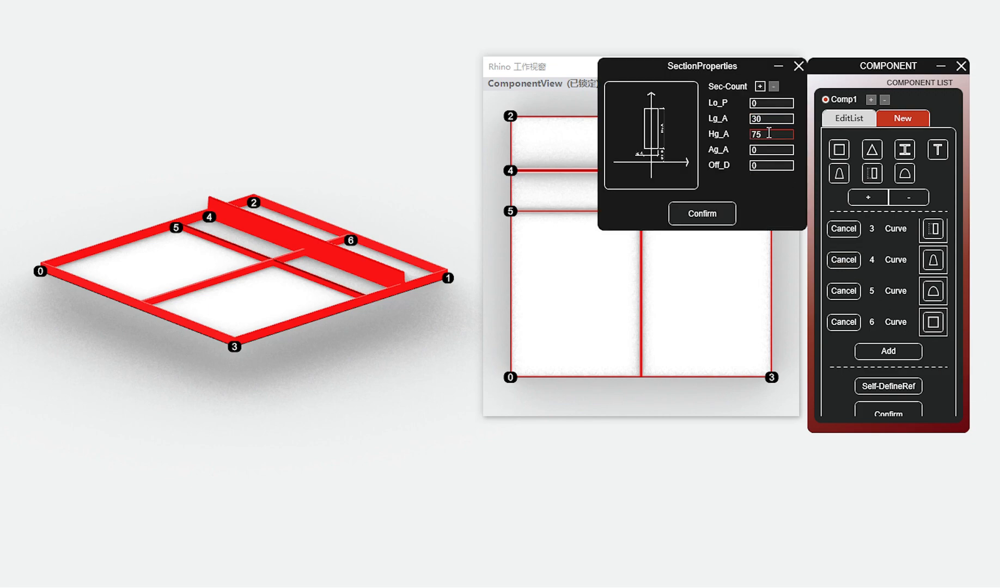
pyautogui.moveTo(773, 135); pyautogui.dragTo(697, 141)
pyautogui.write('50')
pyautogui.moveTo(767, 120); pyautogui.dragTo(687, 123)
pyautogui.write('100')
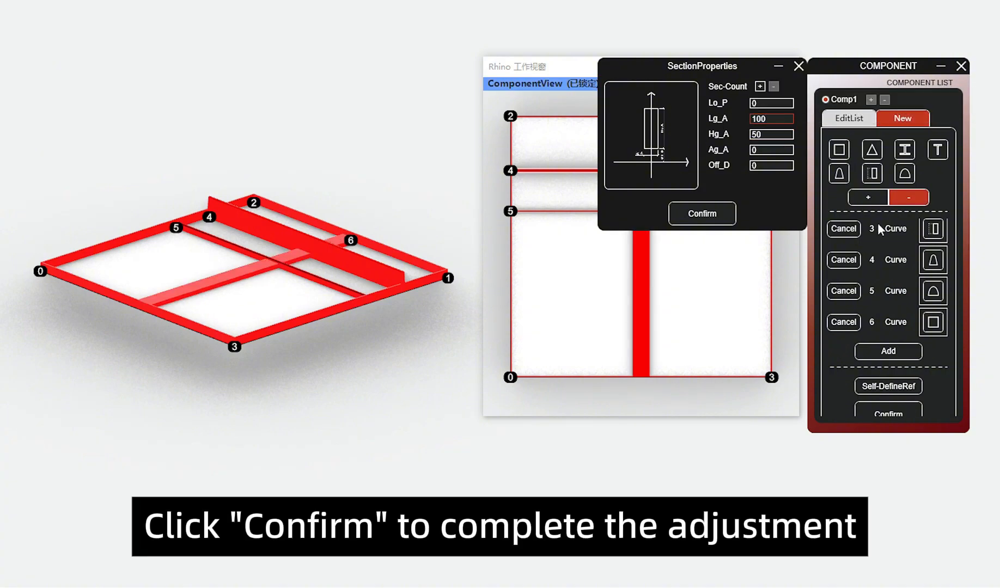
pyautogui.click(702, 213)
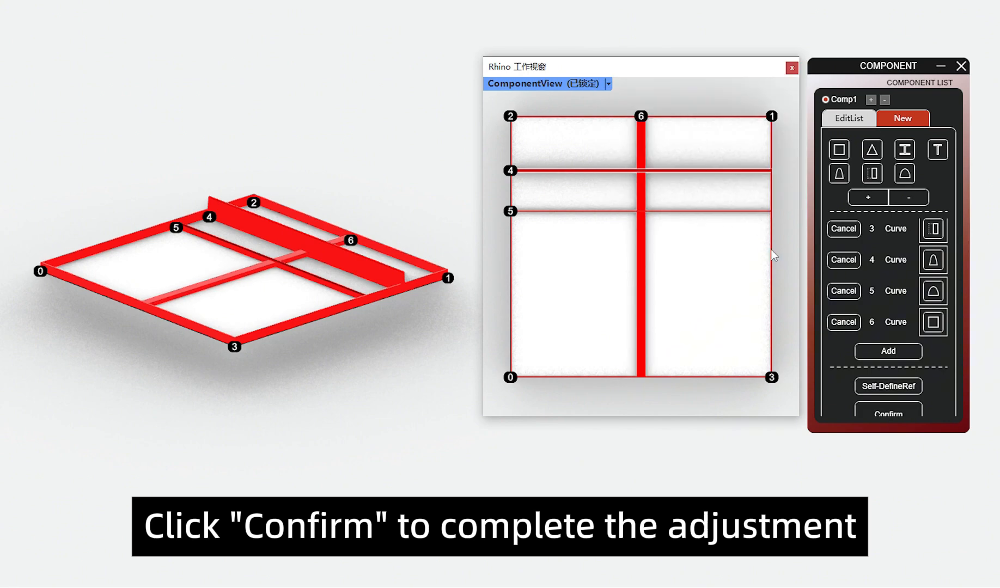
# Step: Set Hg_A of curve 4's tapered round-top section to 300
pyautogui.scroll(1, 905, 305)
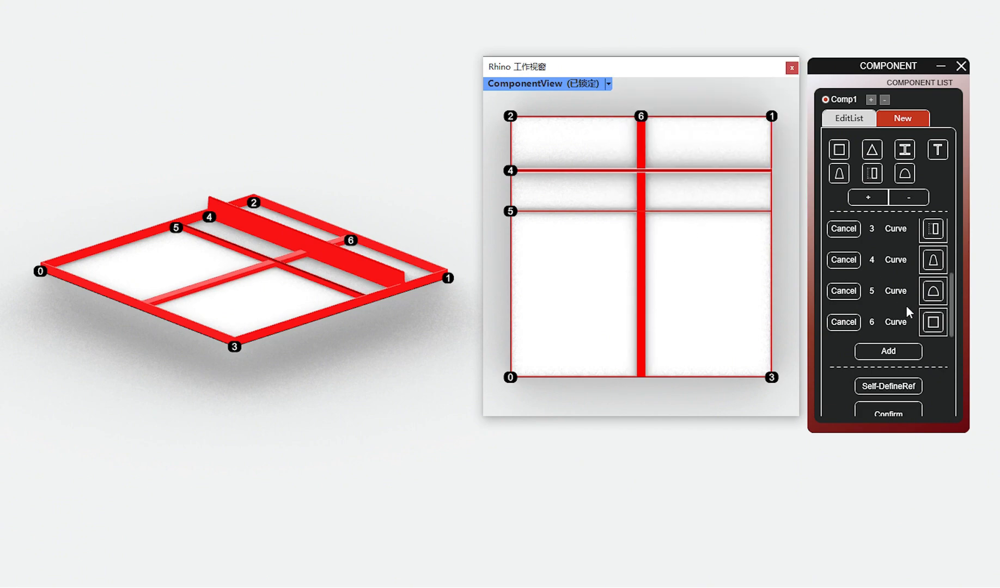
pyautogui.click(934, 295)
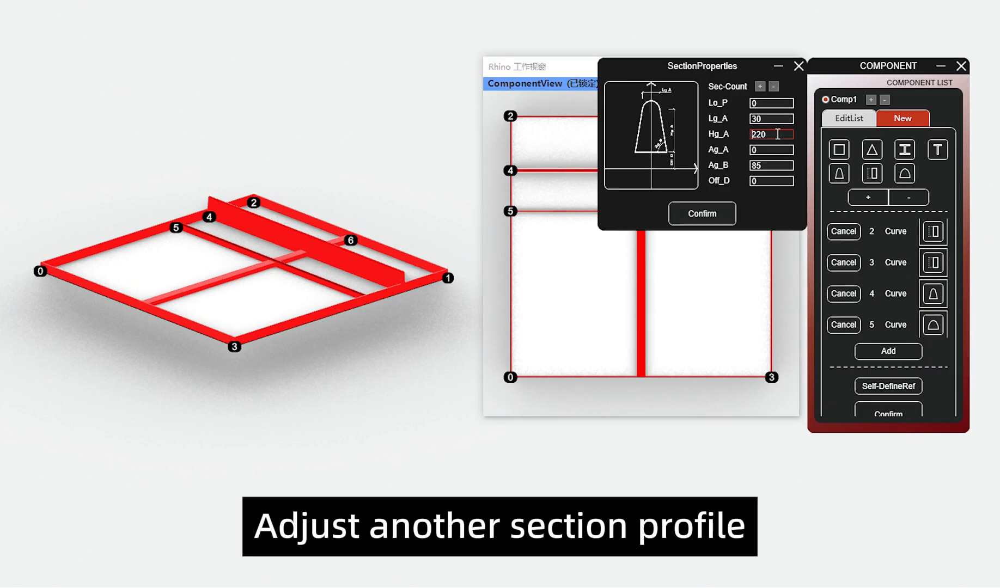
pyautogui.moveTo(785, 133); pyautogui.dragTo(661, 146)
pyautogui.write('300')
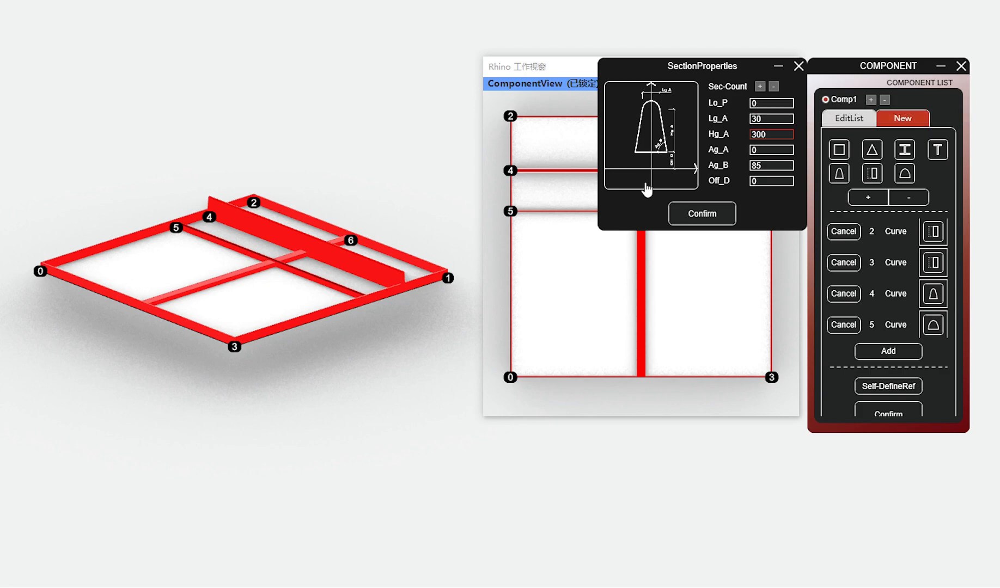
pyautogui.click(722, 216)
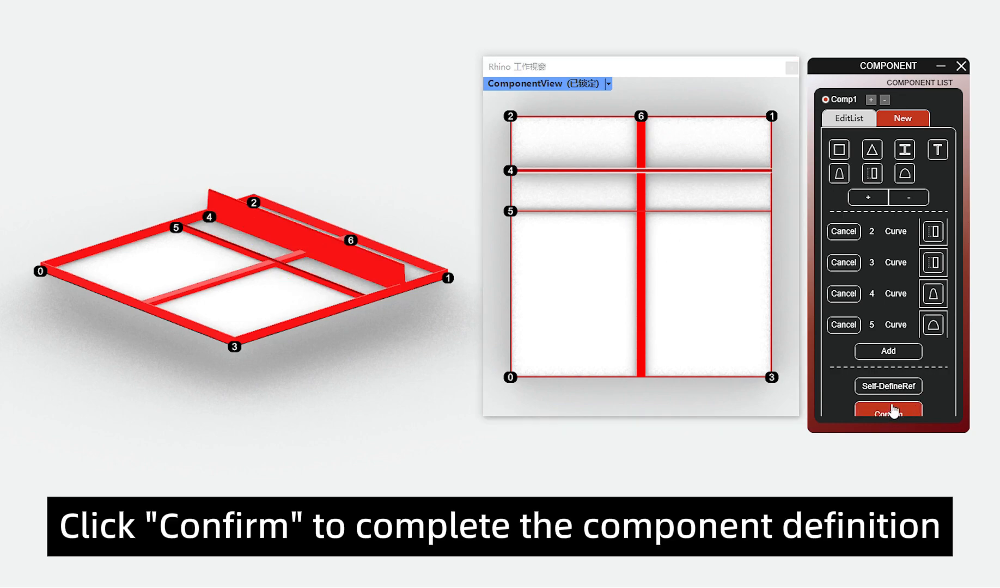
# Step: Complete the Comp1 component definition and view its preview from another angle
pyautogui.click(893, 411)
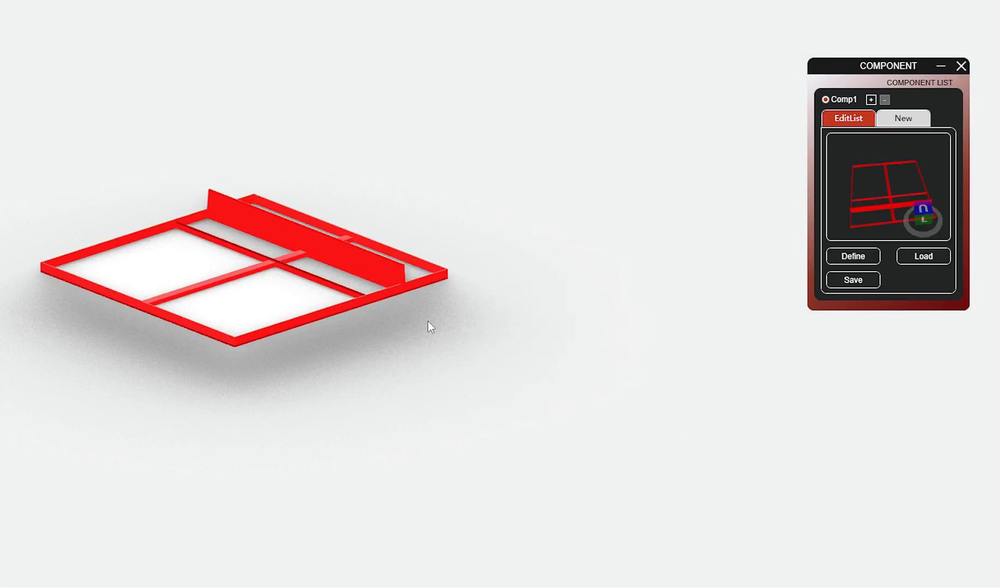
pyautogui.moveTo(876, 196); pyautogui.dragTo(835, 164, button='right')
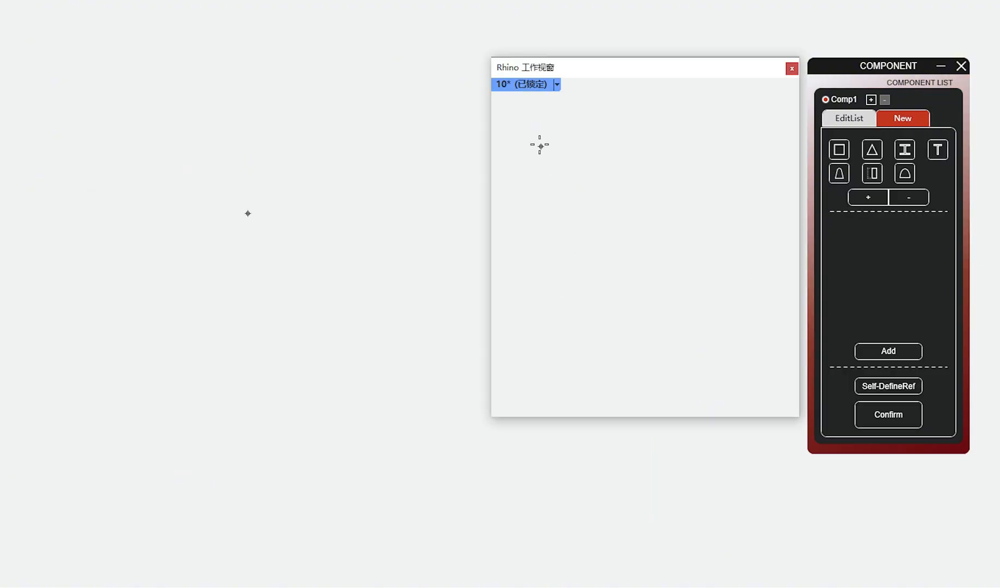
# Step: Draw a rectangular surface in the working viewport and define it as the component's reference surface
pyautogui.click(521, 115)
pyautogui.click(778, 350)
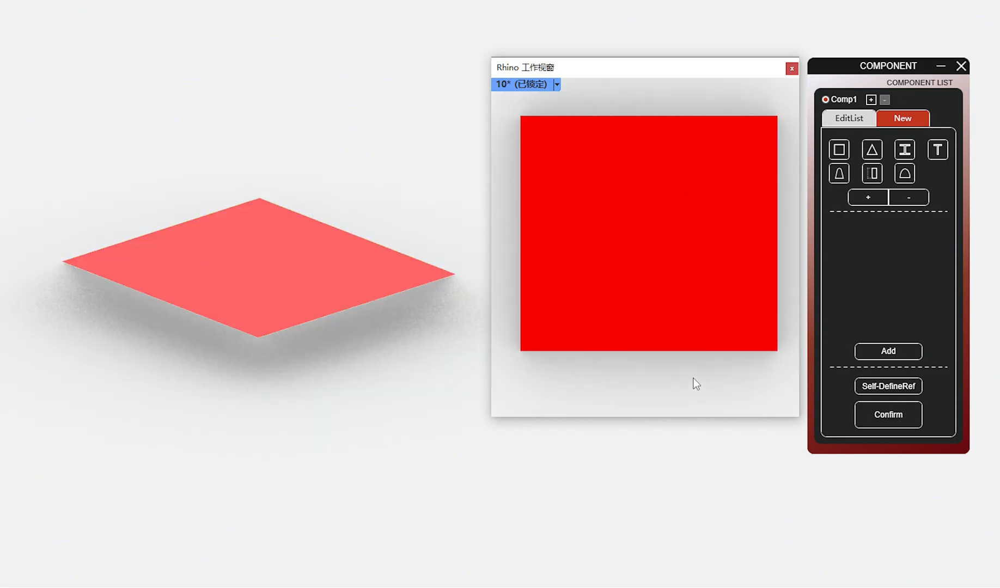
pyautogui.click(877, 386)
pyautogui.click(642, 256)
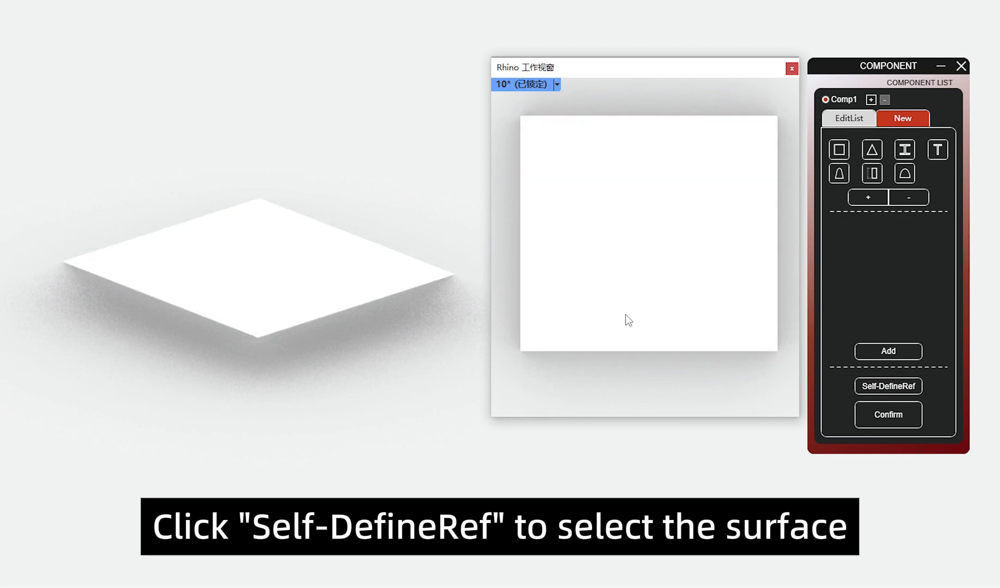
# Step: Draw three horizontal lines across the reference surface and one vertical line between the midpoints of its upper and lower edges
pyautogui.middleClick(597, 363)
pyautogui.click(536, 376)
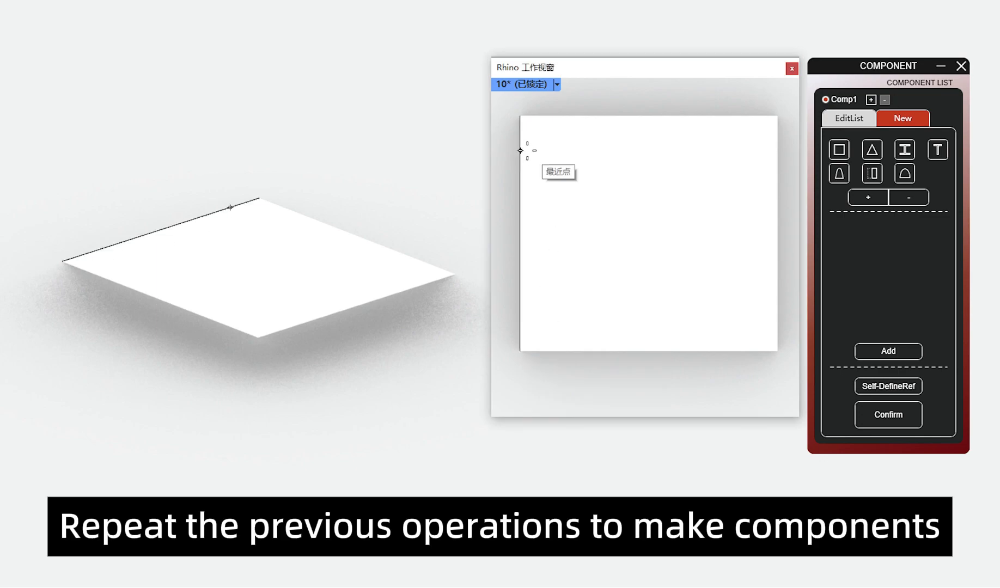
pyautogui.click(520, 150)
pyautogui.click(777, 150)
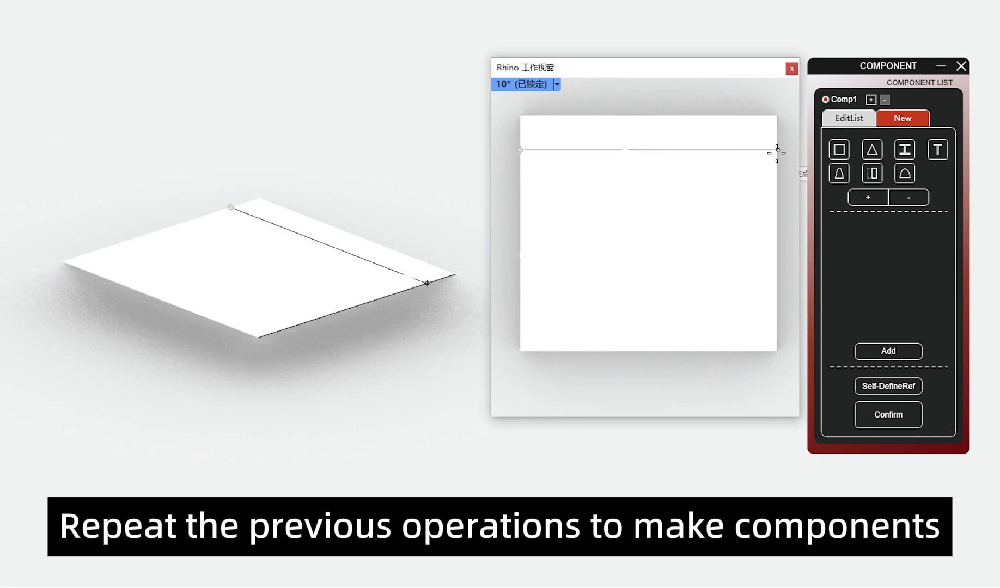
pyautogui.click(521, 196)
pyautogui.click(778, 196)
pyautogui.click(520, 300)
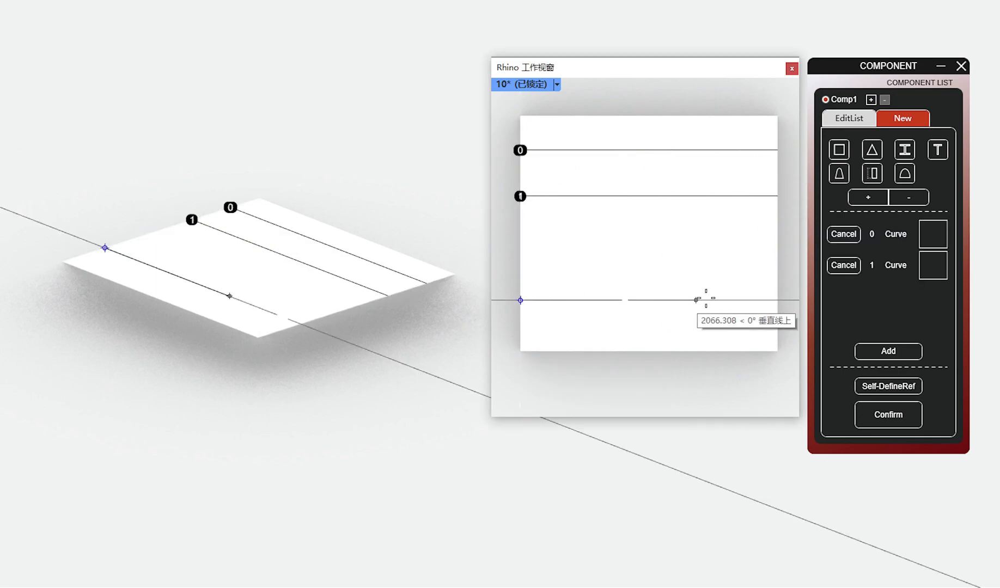
pyautogui.click(778, 300)
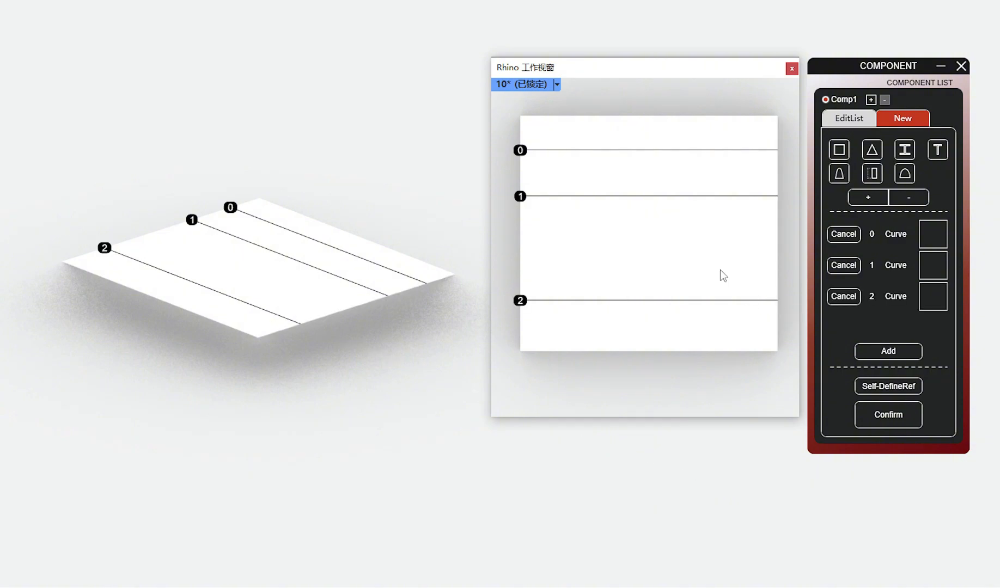
pyautogui.click(649, 115)
pyautogui.click(650, 351)
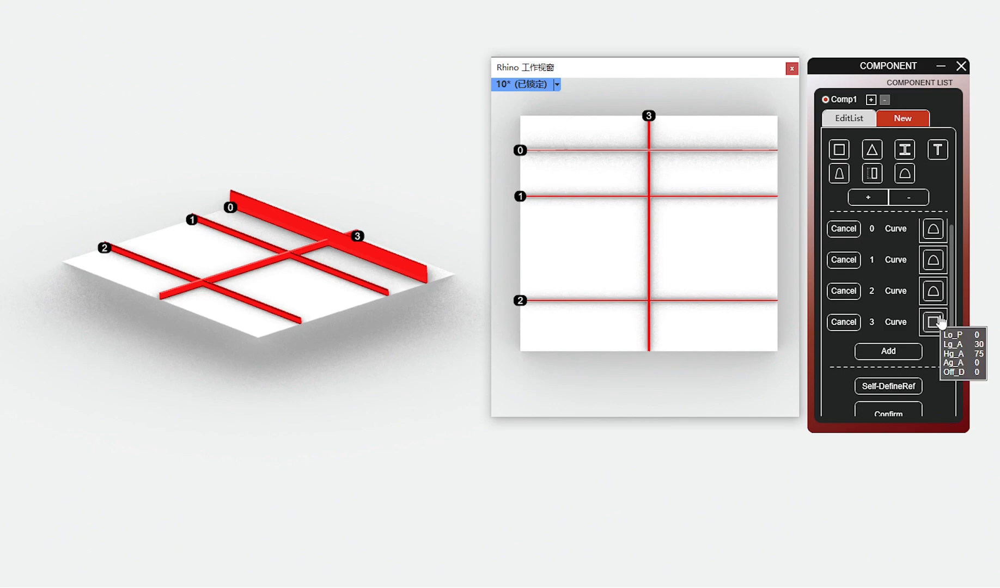
# Step: Complete the Comp2 component definition and view its preview from several angles, including in the Detail interface
pyautogui.click(894, 413)
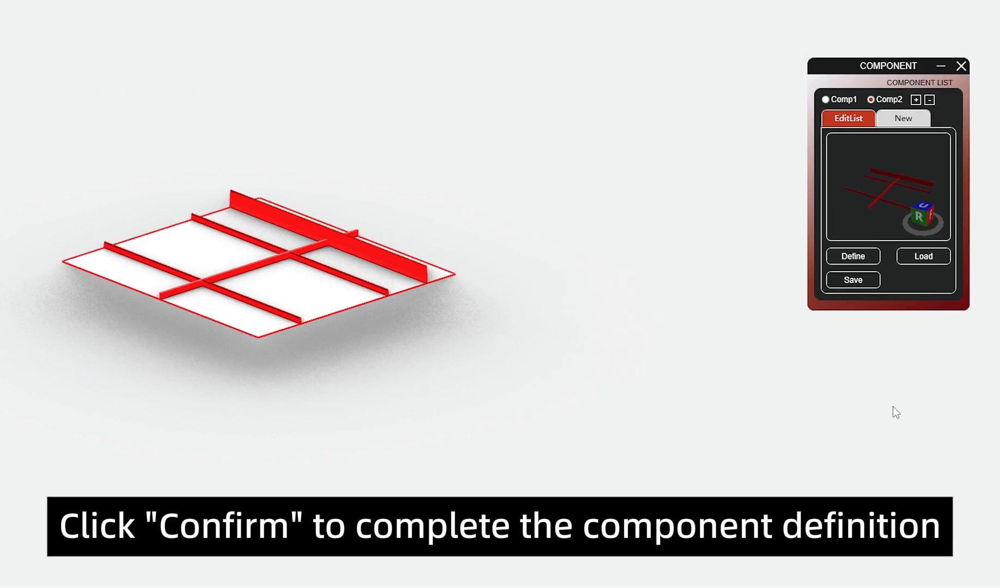
pyautogui.moveTo(901, 171)
pyautogui.mouseDown(button='right')
pyautogui.moveTo(870, 187)
pyautogui.moveTo(890, 181)
pyautogui.mouseUp(button='right')
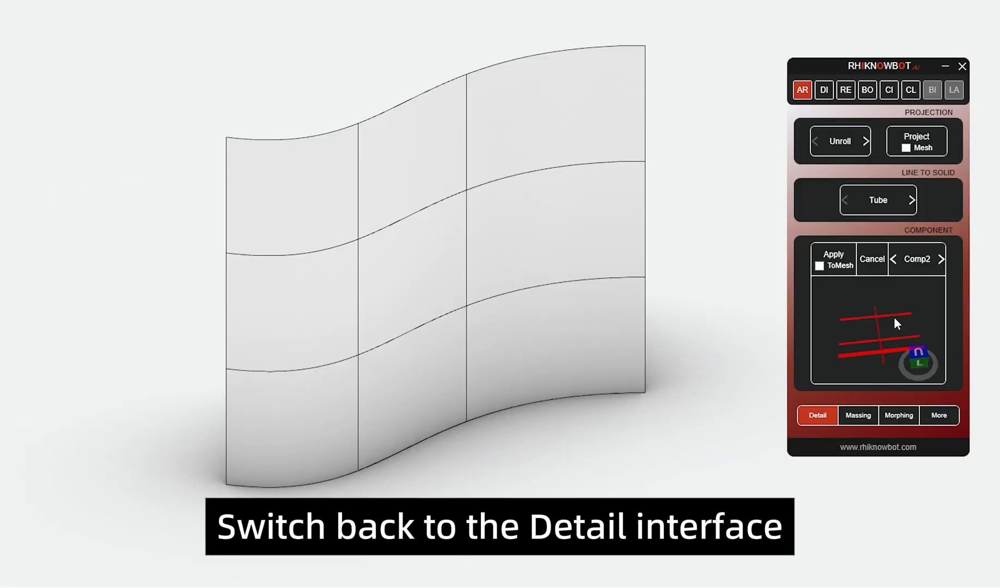
pyautogui.moveTo(874, 346); pyautogui.dragTo(962, 288, button='right')
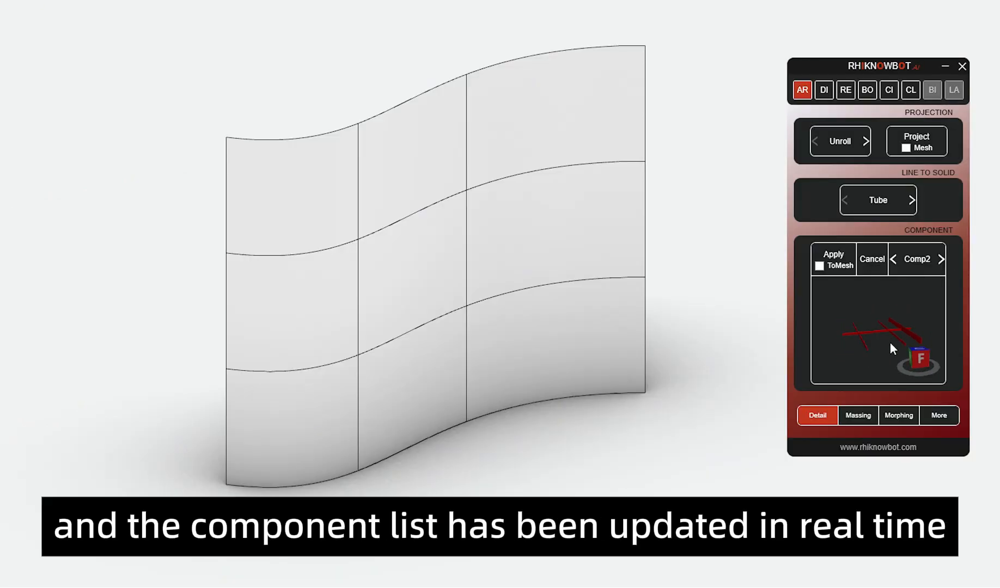
pyautogui.moveTo(889, 342); pyautogui.dragTo(895, 363, button='right')
pyautogui.moveTo(858, 283); pyautogui.dragTo(867, 281, button='right')
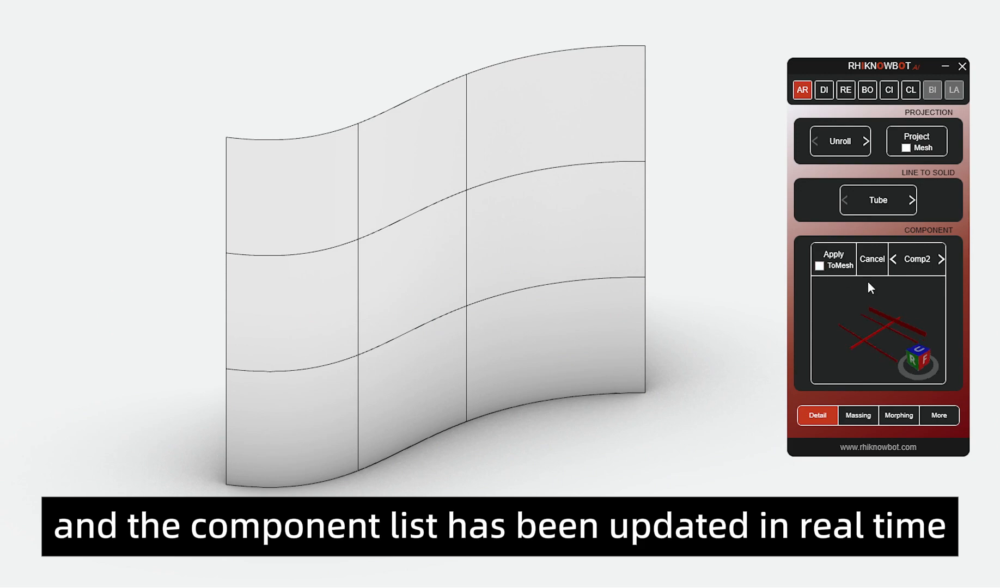
# Step: Apply Comp1 to the six panels in the two upper rows of the curved wall
pyautogui.click(939, 263)
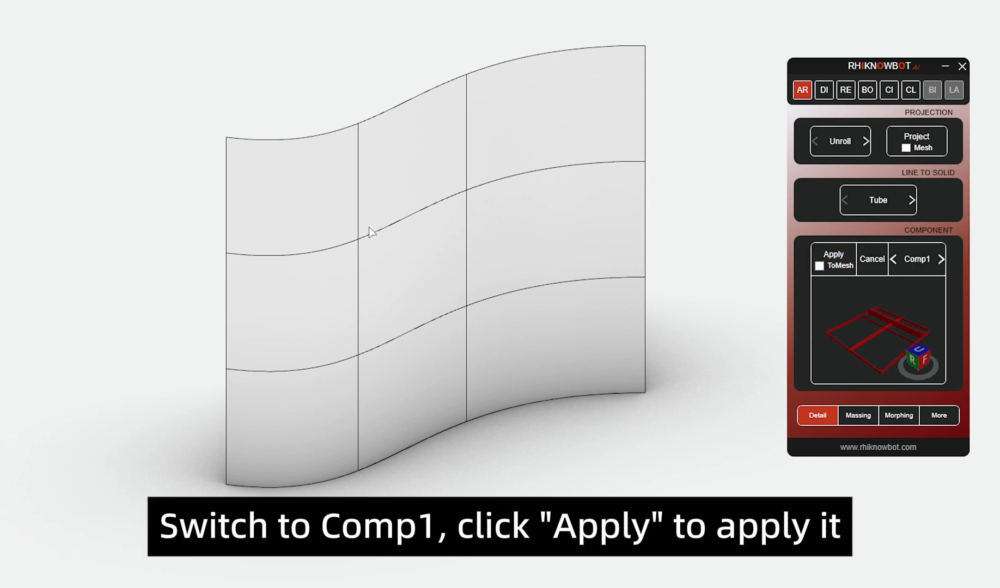
pyautogui.click(334, 218)
pyautogui.click(412, 186)
pyautogui.click(501, 156)
pyautogui.click(292, 330)
pyautogui.click(428, 289)
pyautogui.click(555, 248)
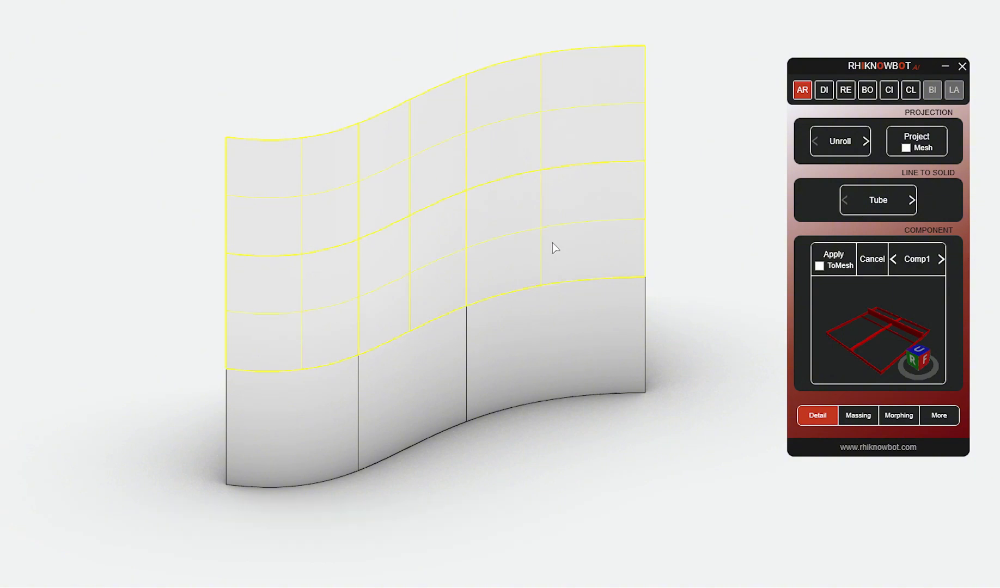
pyautogui.press('Return')
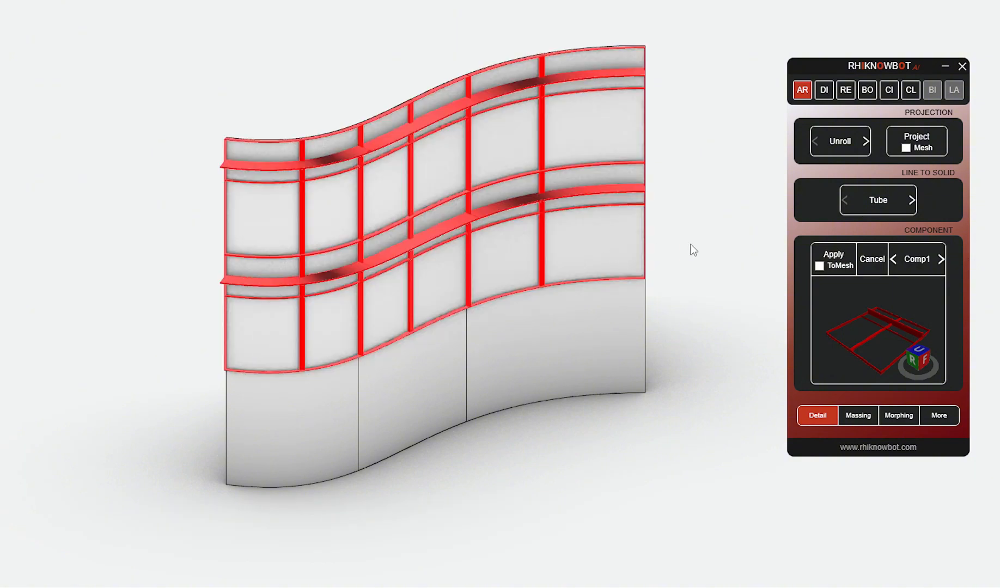
# Step: Switch to Comp2 and apply it to the three panels in the lowest row of the curved wall
pyautogui.click(326, 162)
pyautogui.click(701, 252)
pyautogui.click(941, 260)
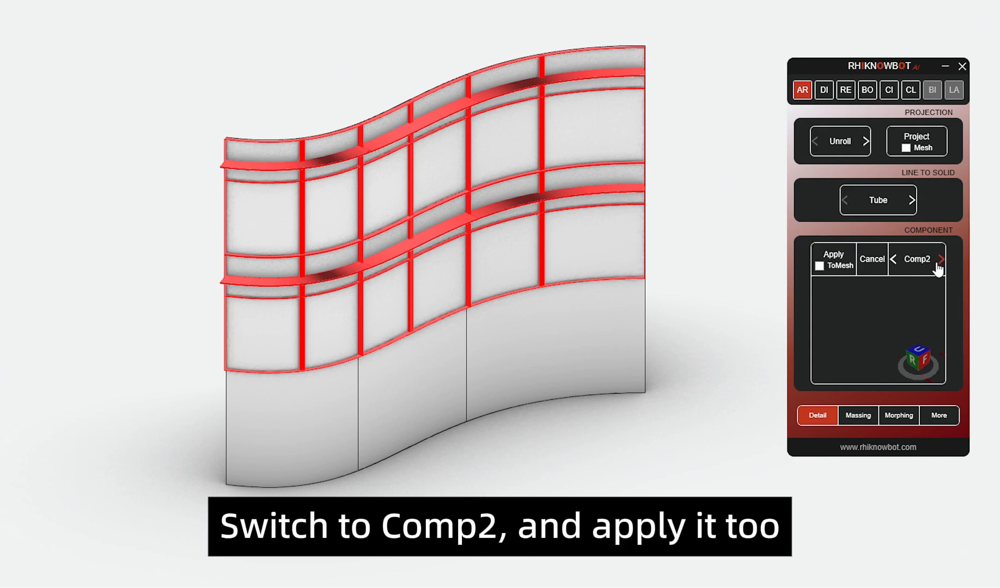
pyautogui.click(852, 270)
pyautogui.click(337, 406)
pyautogui.click(403, 395)
pyautogui.click(508, 353)
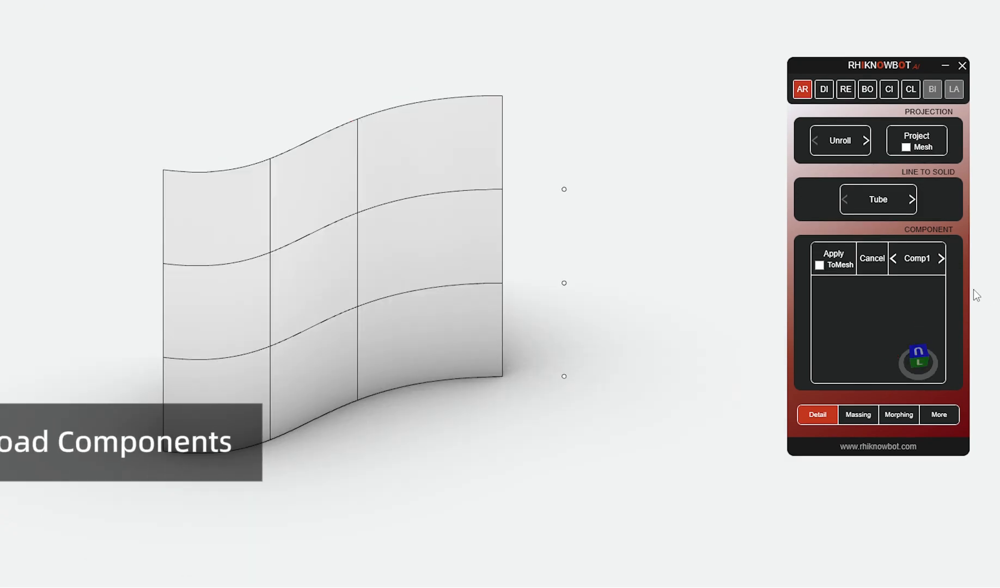
# Step: Load Cb_2.SHDT into Comp1 with its solid model, place it at the lowest point beside the wall, and rotate the preview
pyautogui.click(917, 258)
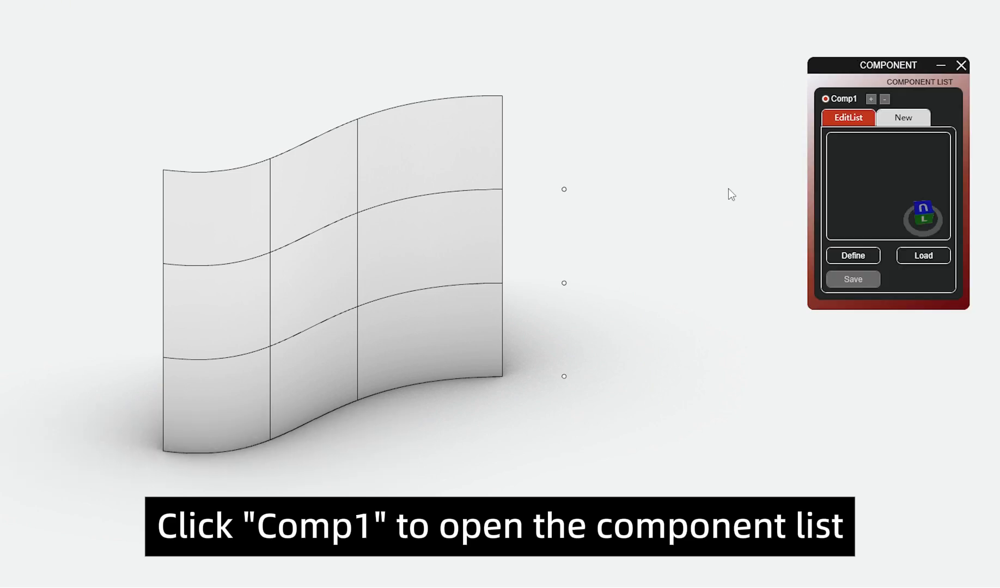
pyautogui.click(910, 265)
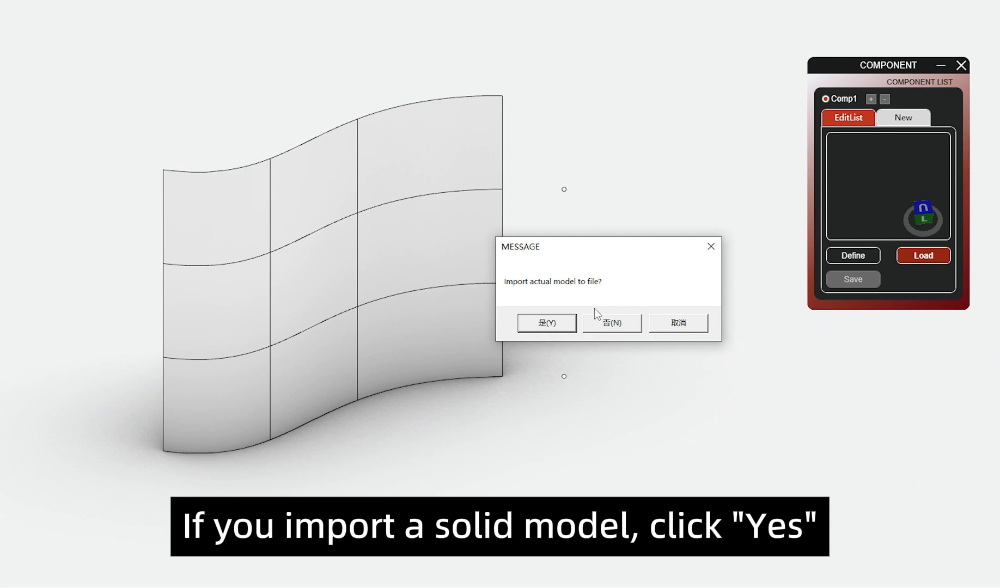
pyautogui.click(539, 333)
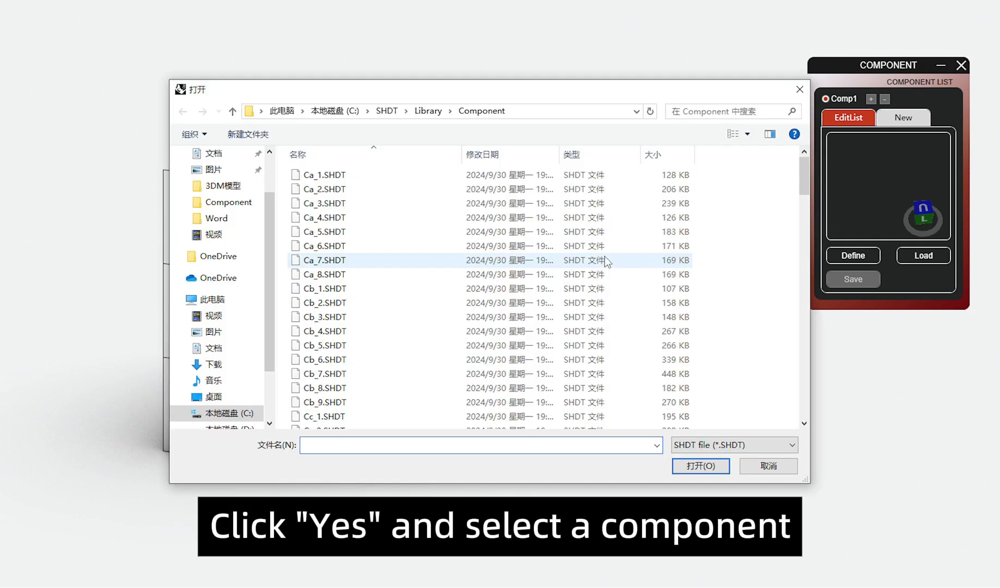
pyautogui.click(335, 306)
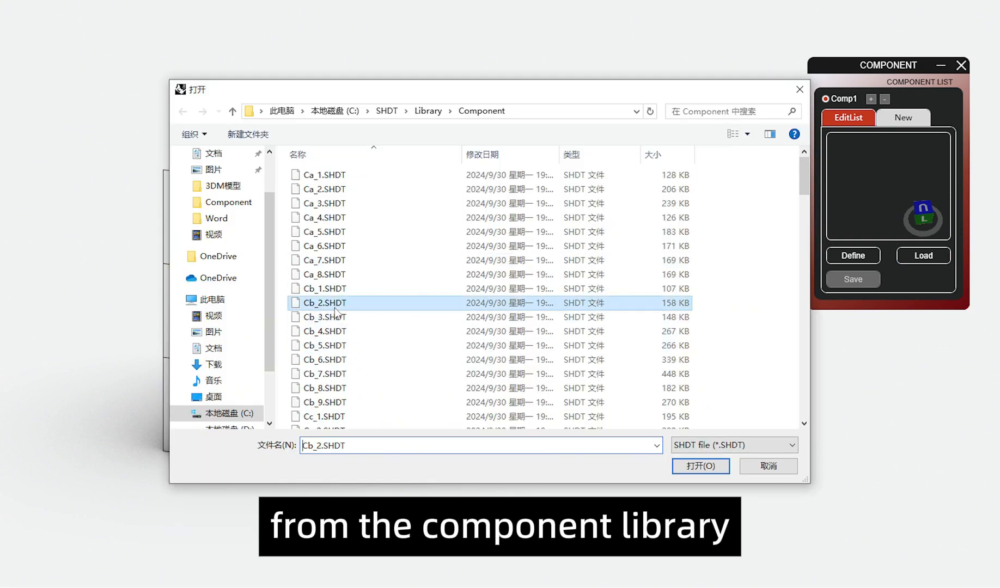
pyautogui.doubleClick(334, 306)
pyautogui.click(565, 376)
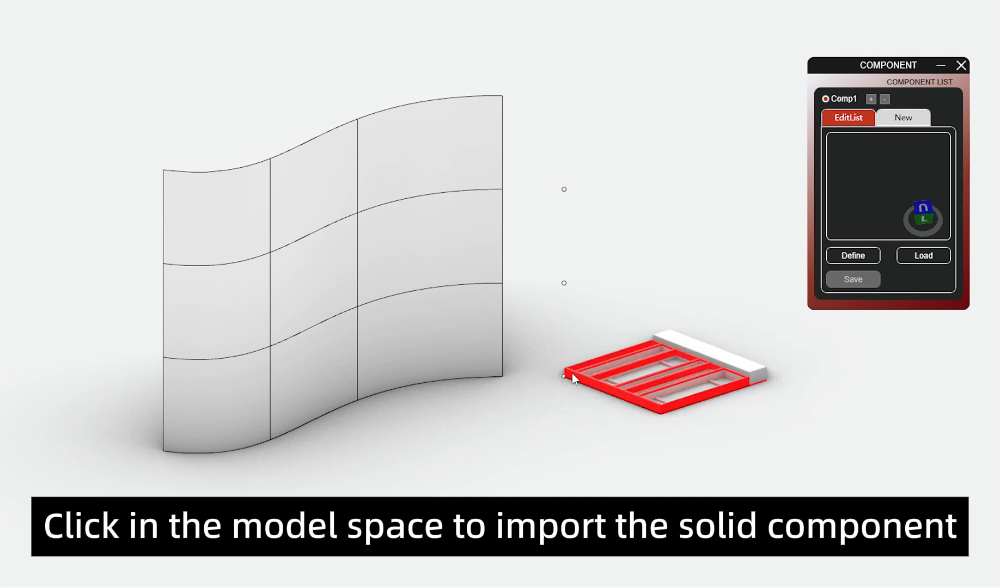
pyautogui.moveTo(882, 209); pyautogui.dragTo(796, 368, button='right')
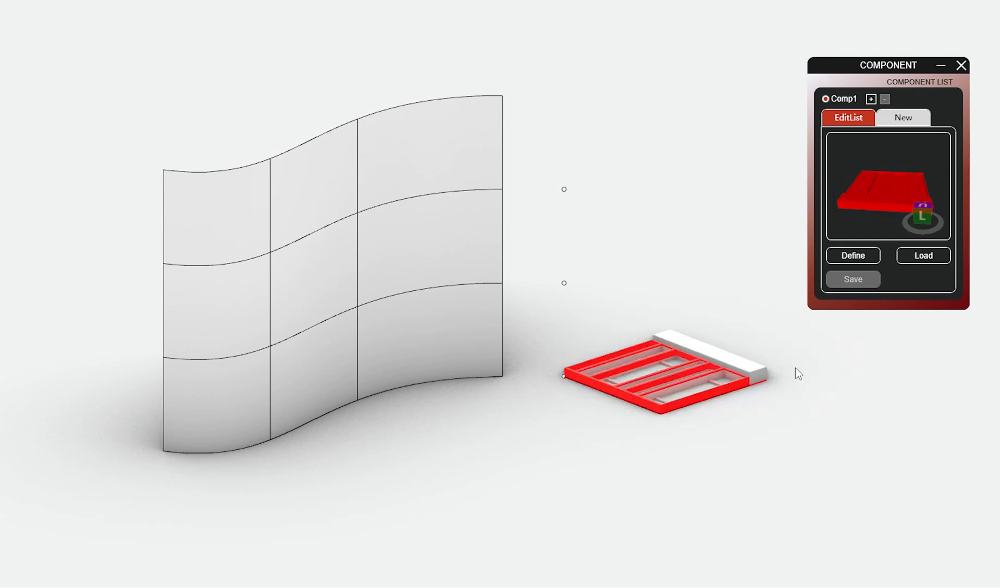
# Step: Add Comp2, load Cc_12.SHDT with its solid model at the middle point beside the wall, and rotate the preview
pyautogui.click(871, 99)
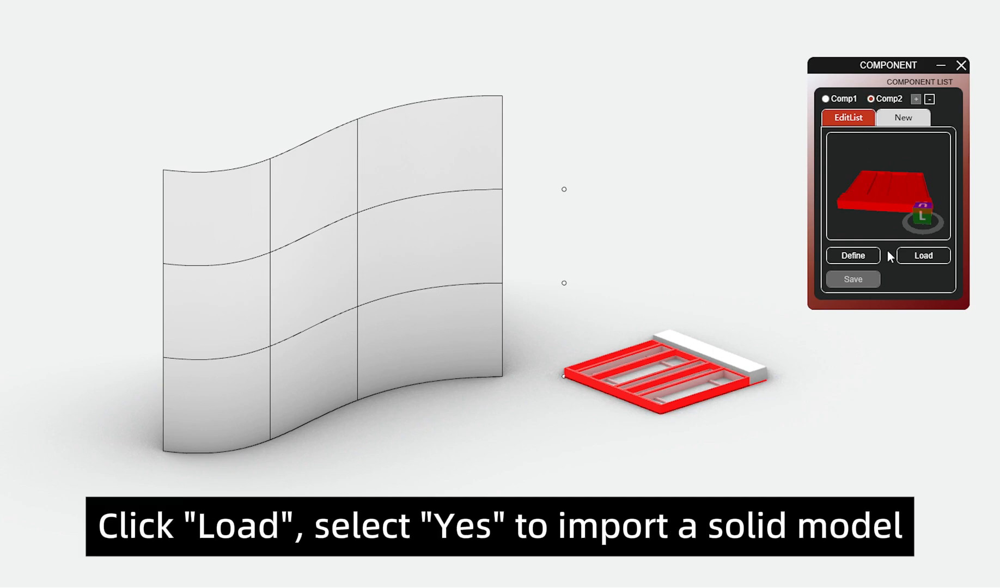
pyautogui.click(905, 257)
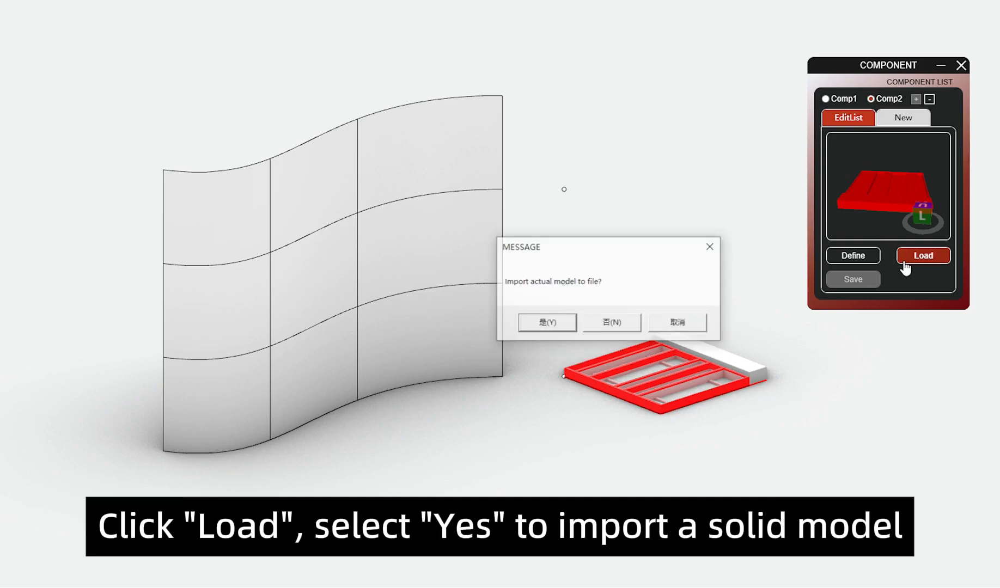
pyautogui.click(547, 323)
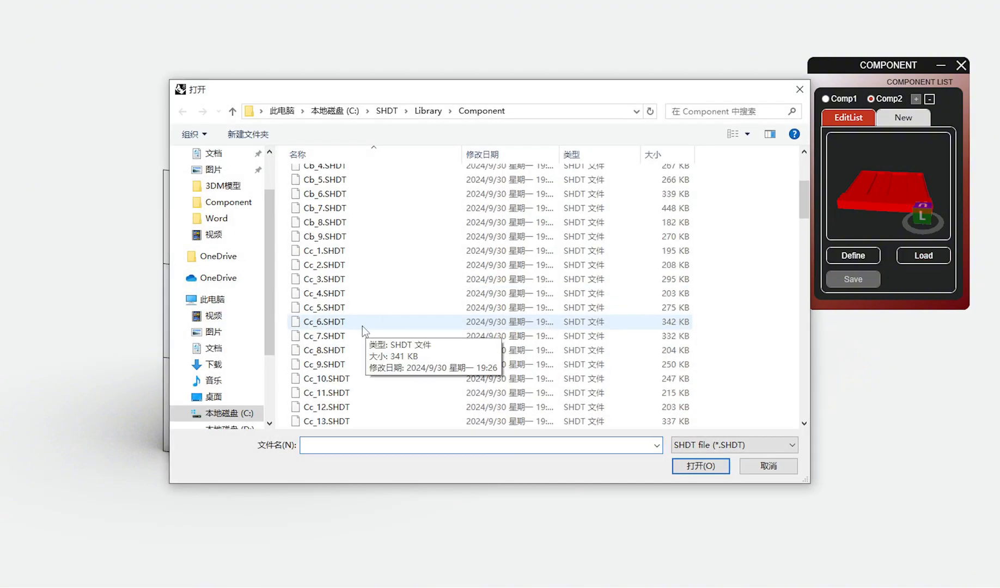
pyautogui.doubleClick(349, 406)
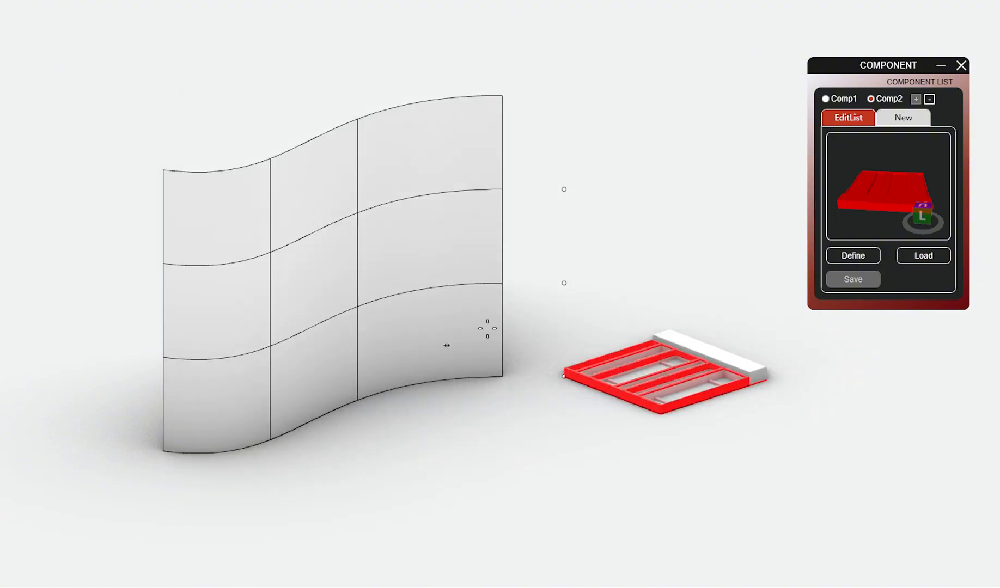
pyautogui.click(564, 283)
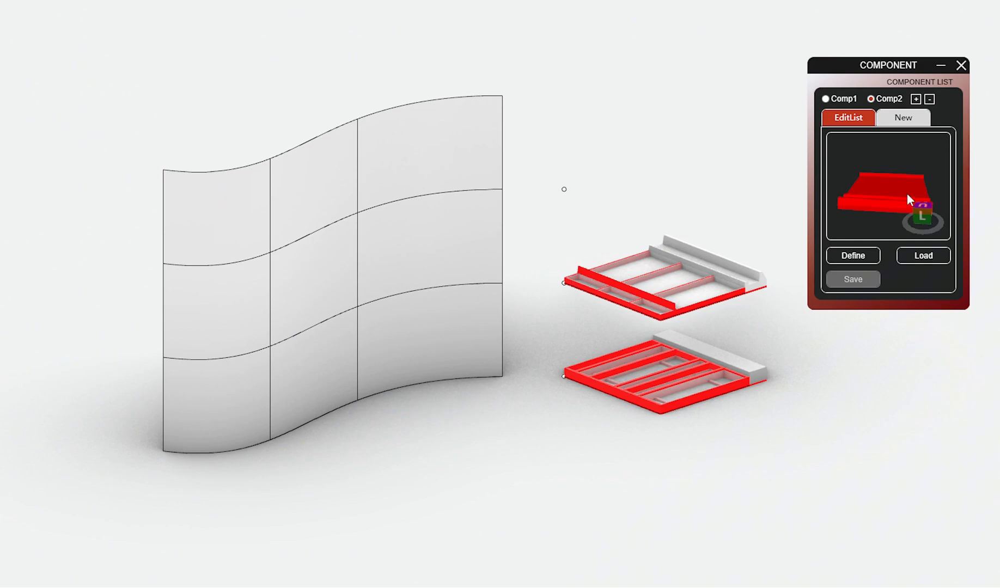
pyautogui.moveTo(910, 205); pyautogui.dragTo(926, 178)
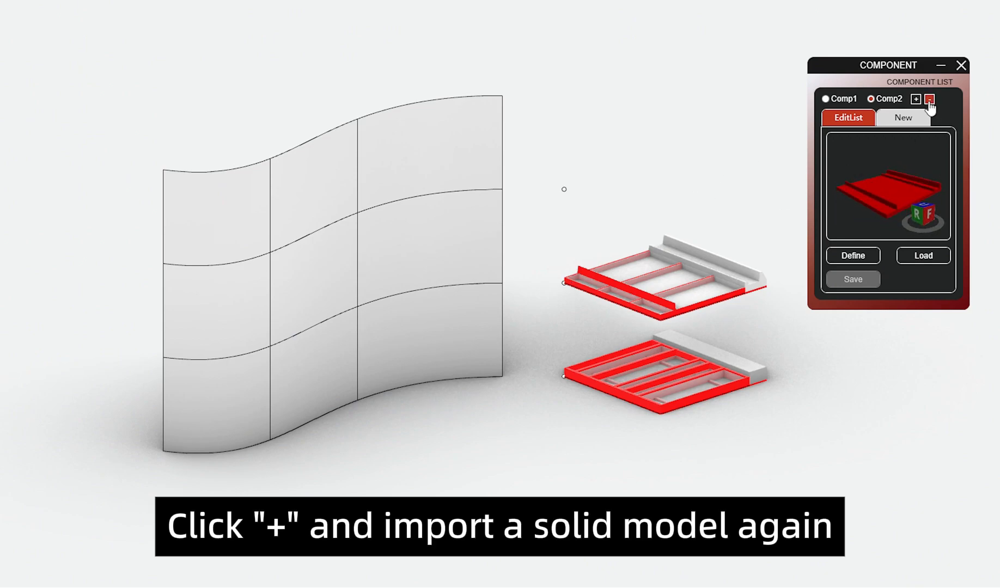
# Step: Add Comp3, load Cd_14.SHDT with its solid model at the uppermost point beside the wall, and rotate the preview
pyautogui.click(917, 99)
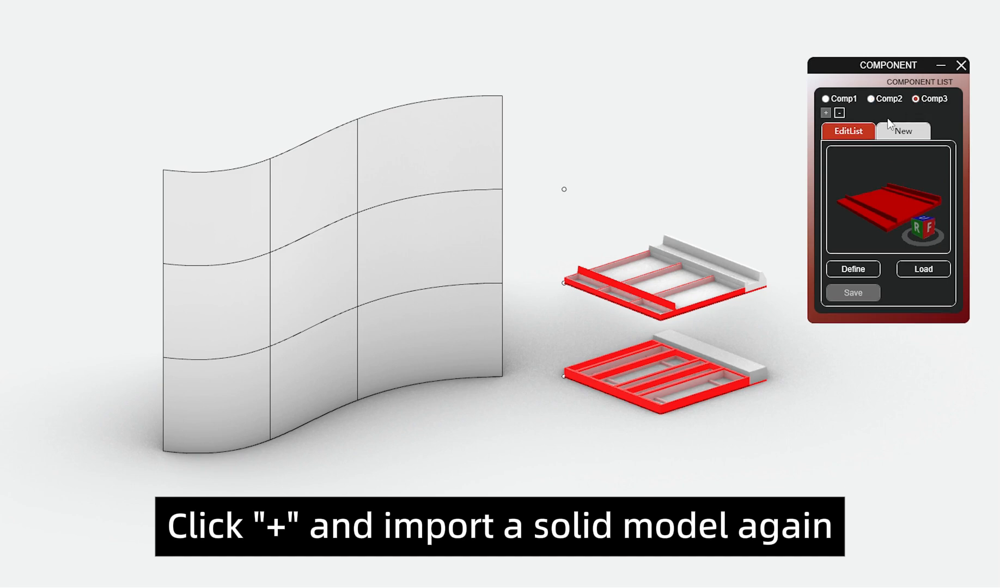
pyautogui.click(909, 276)
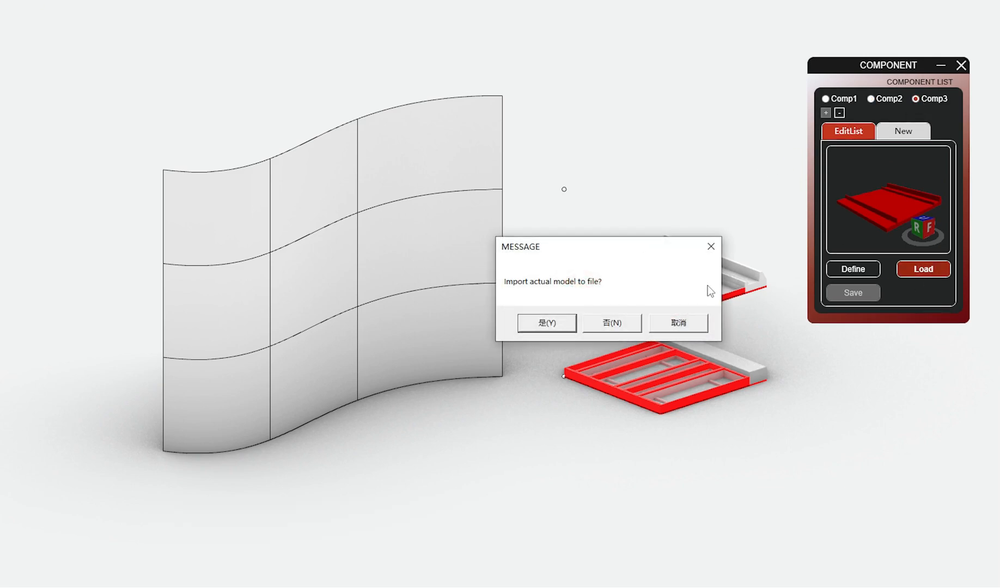
pyautogui.click(547, 324)
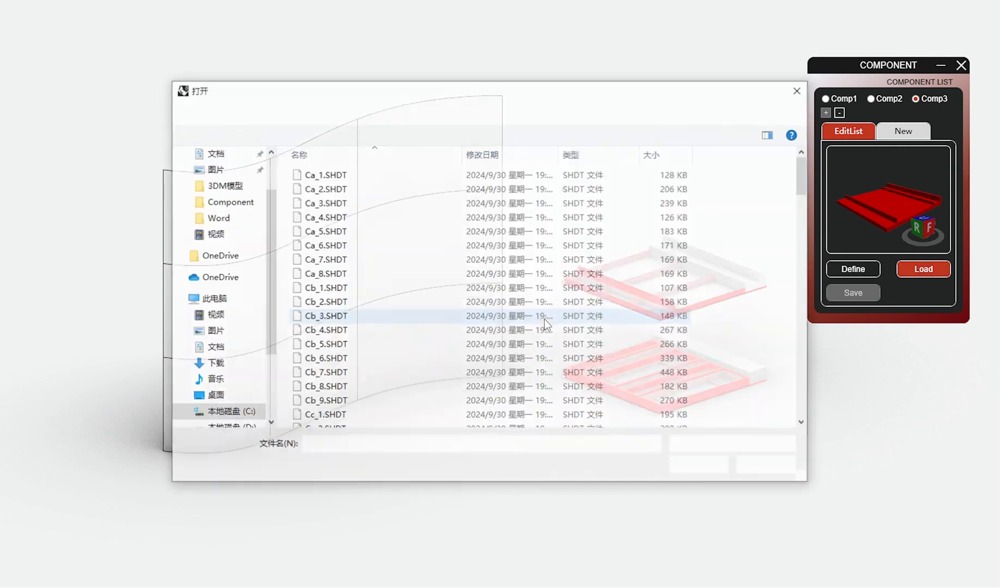
pyautogui.scroll(-11, 423, 229)
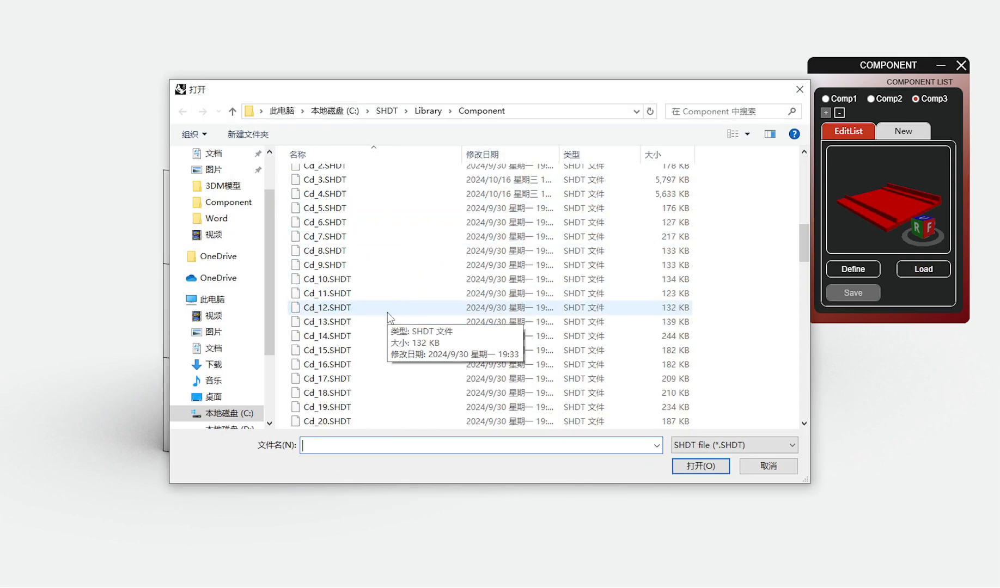
pyautogui.doubleClick(365, 338)
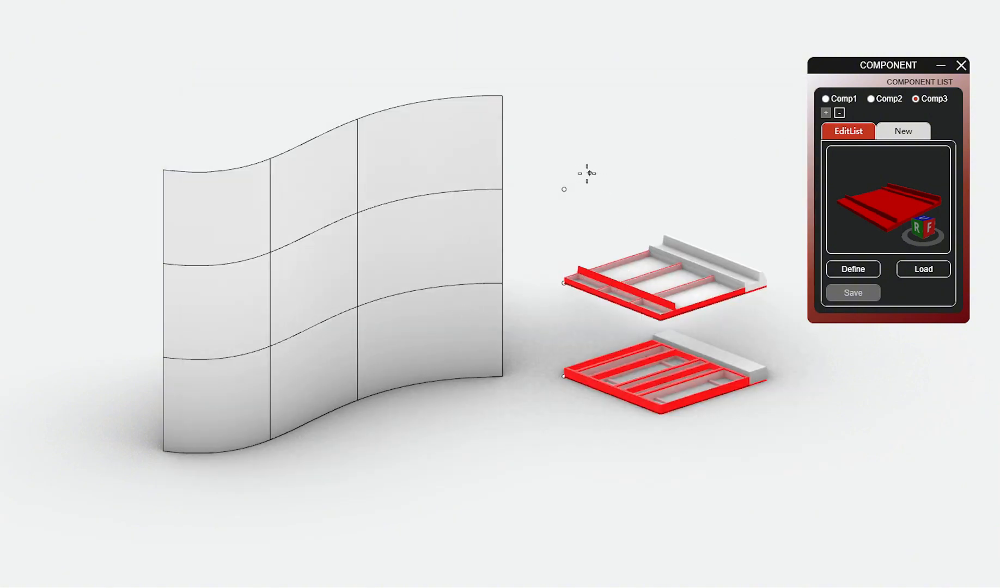
pyautogui.click(564, 190)
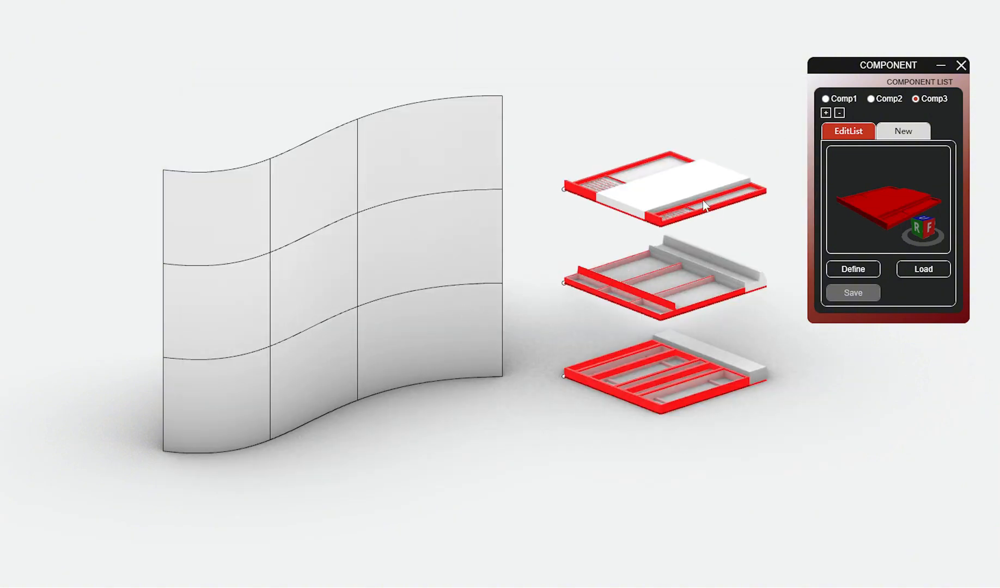
pyautogui.moveTo(888, 218); pyautogui.dragTo(921, 215, button='right')
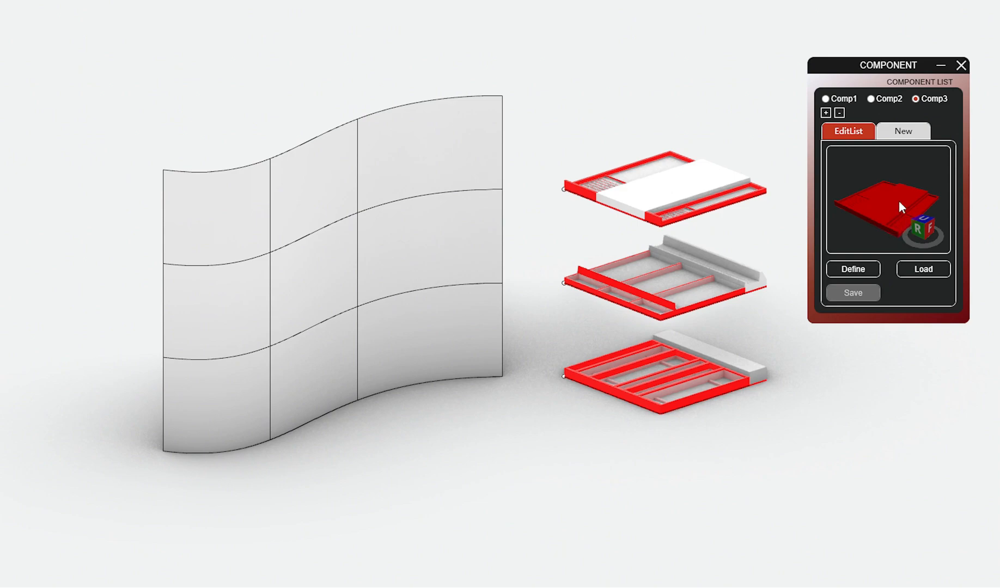
# Step: Add Comp4 and choose Cd_23.SHDT from the component library without importing its solid model
pyautogui.click(825, 113)
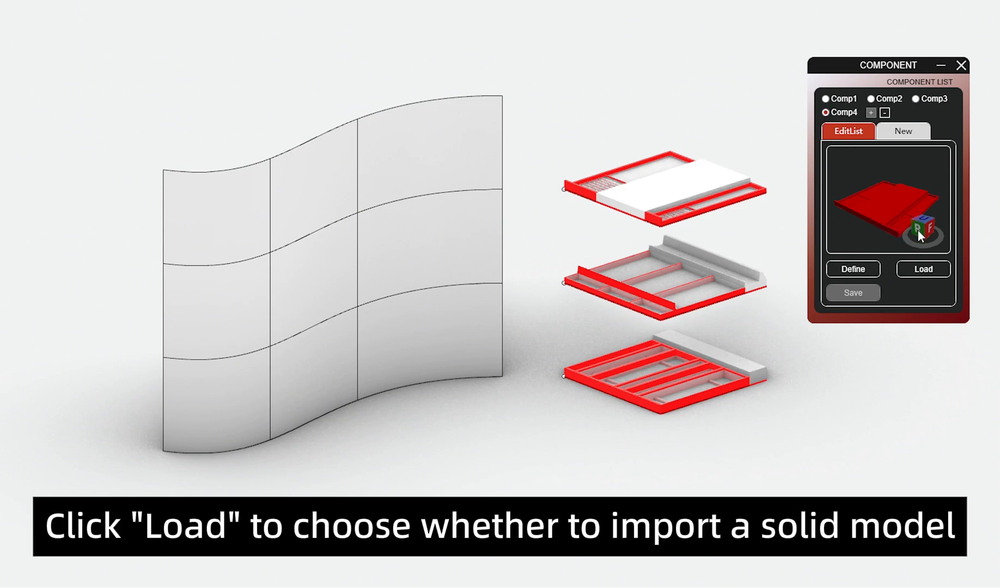
pyautogui.click(910, 269)
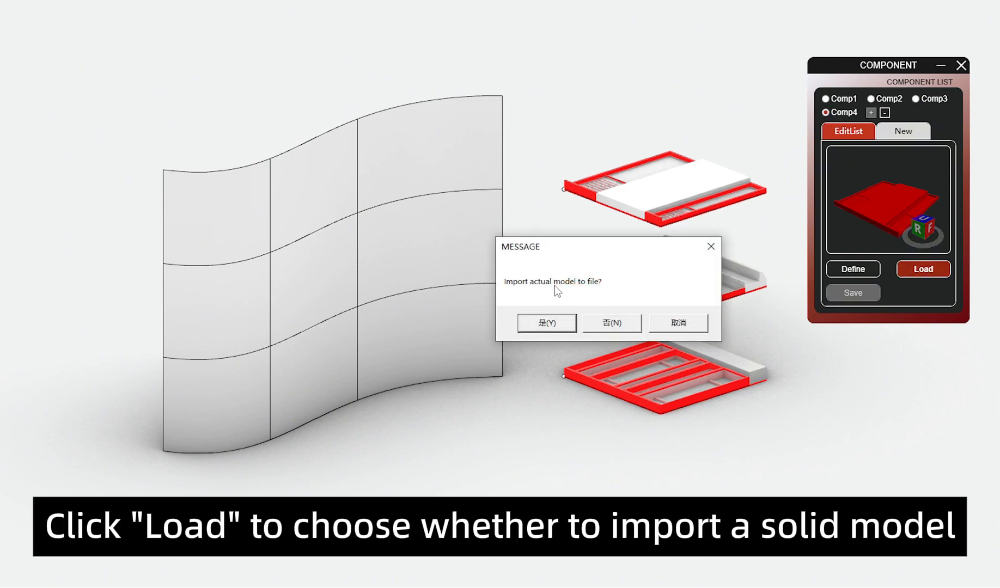
pyautogui.click(610, 324)
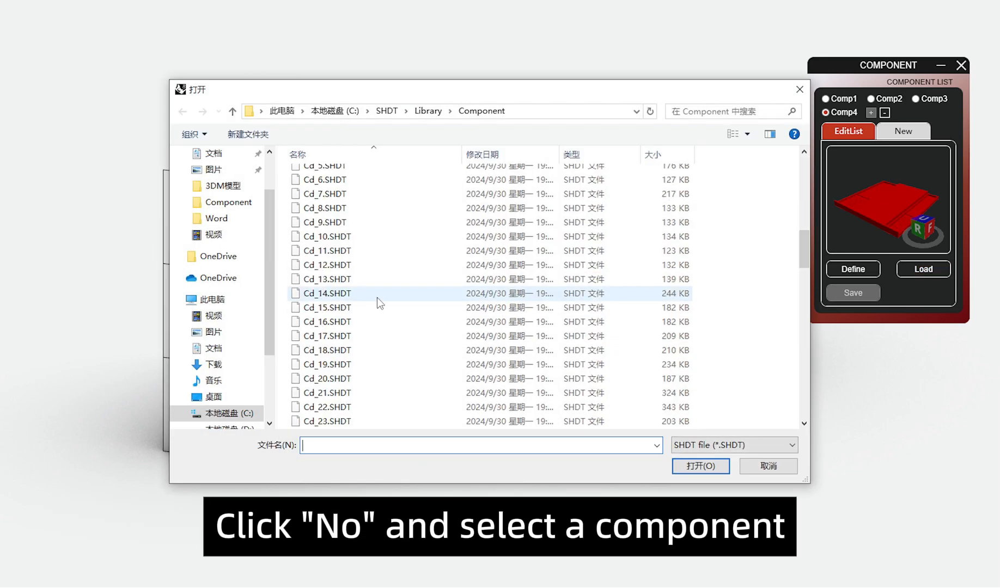
pyautogui.scroll(-1, 376, 319)
pyautogui.click(370, 334)
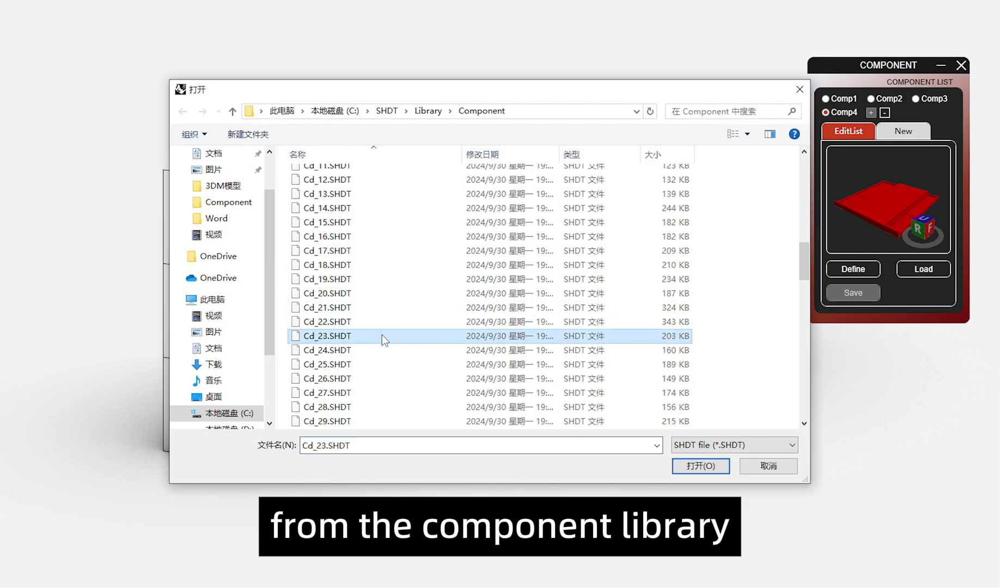
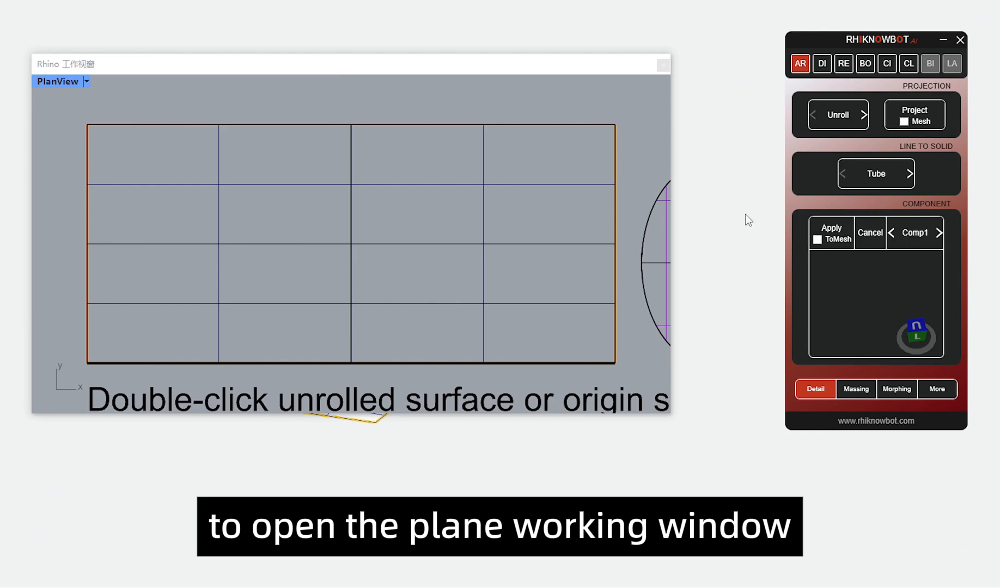
# Step: Resize and reposition the PlanView window so the elliptical cylinder stays visible beside it
pyautogui.moveTo(671, 414); pyautogui.dragTo(526, 420)
pyautogui.keyDown('shift'); pyautogui.moveTo(714, 389); pyautogui.dragTo(816, 392, button='right'); pyautogui.keyUp('shift')
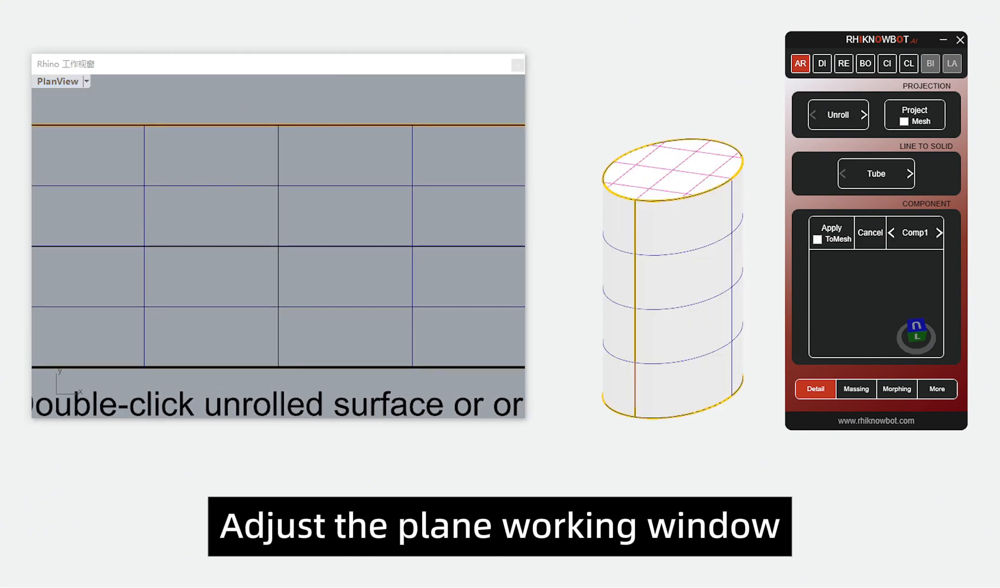
pyautogui.moveTo(444, 61); pyautogui.dragTo(441, 52)
pyautogui.moveTo(525, 412); pyautogui.dragTo(538, 420)
# Step: Switch the PlanView window to shaded display and frame the unrolled surfaces in it
pyautogui.middleClick(375, 89)
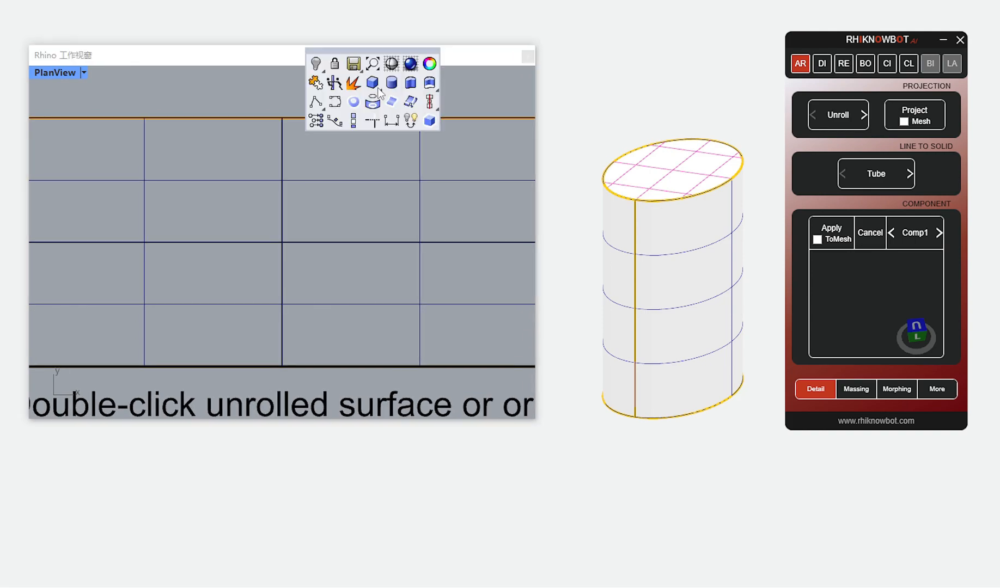
pyautogui.click(411, 68)
pyautogui.scroll(-4, 368, 230)
pyautogui.moveTo(369, 229); pyautogui.dragTo(315, 226, button='right')
pyautogui.scroll(-4, 388, 259)
pyautogui.moveTo(389, 259); pyautogui.dragTo(301, 255, button='right')
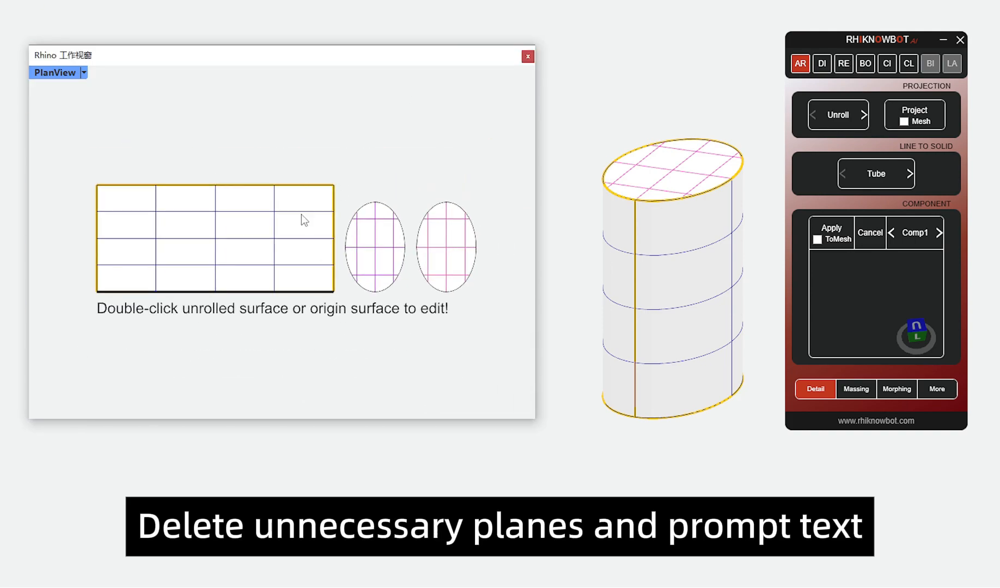
# Step: Delete the two unrolled ellipse planes and the prompt text, keeping only the unrolled rectangular surface
pyautogui.click(302, 215)
pyautogui.click(345, 153)
pyautogui.moveTo(475, 337); pyautogui.dragTo(347, 182)
pyautogui.press('Delete')
pyautogui.scroll(6, 303, 235)
pyautogui.moveTo(238, 243)
pyautogui.mouseDown(button='right')
pyautogui.moveTo(303, 235)
pyautogui.moveTo(330, 274)
pyautogui.mouseUp(button='right')
pyautogui.scroll(-2, 325, 275)
pyautogui.scroll(2, 327, 279)
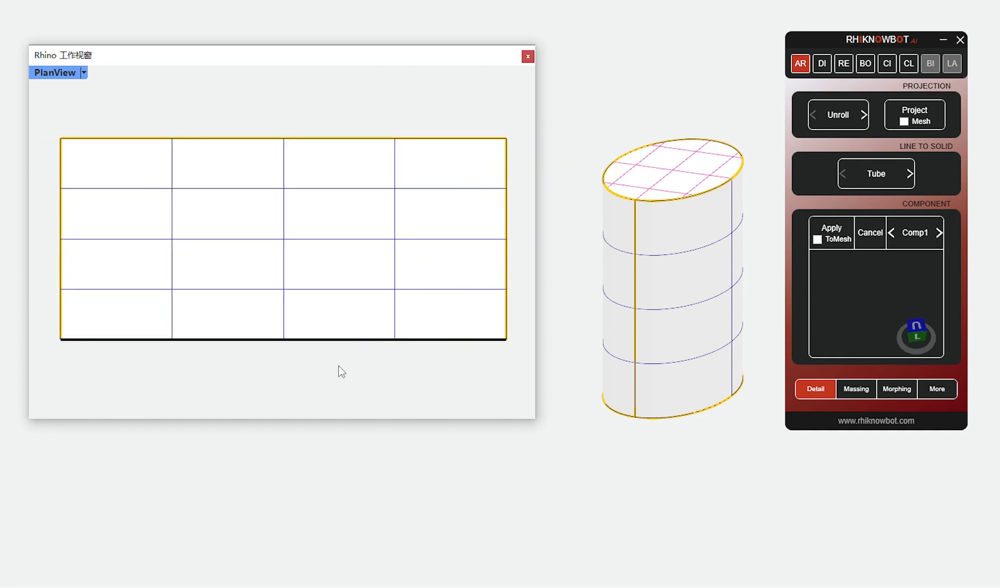
# Step: Draw a vertical polyline over the full height of the unrolled rectangle's left edge
pyautogui.middleClick(127, 153)
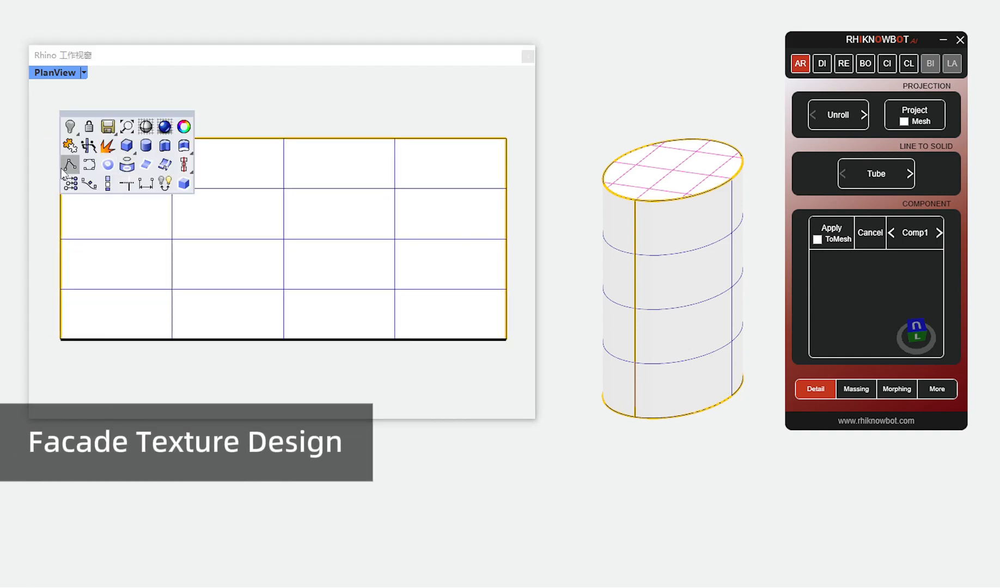
pyautogui.click(69, 165)
pyautogui.click(60, 139)
pyautogui.click(61, 339)
pyautogui.press('Return')
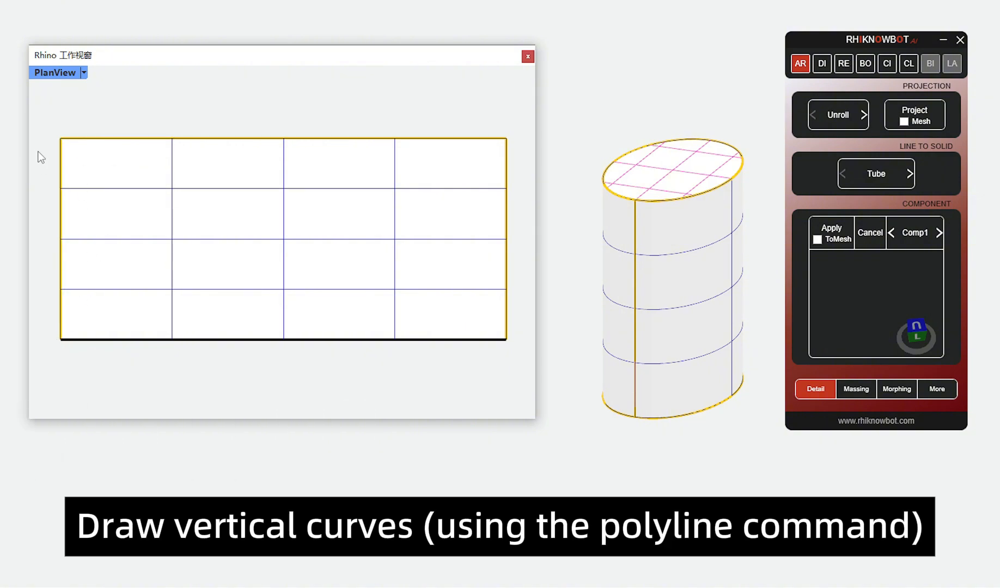
# Step: Move the vertical curve on the rectangle's left edge to the layer for vertical pattern curves
pyautogui.moveTo(49, 121); pyautogui.dragTo(94, 352)
pyautogui.click(305, 587)
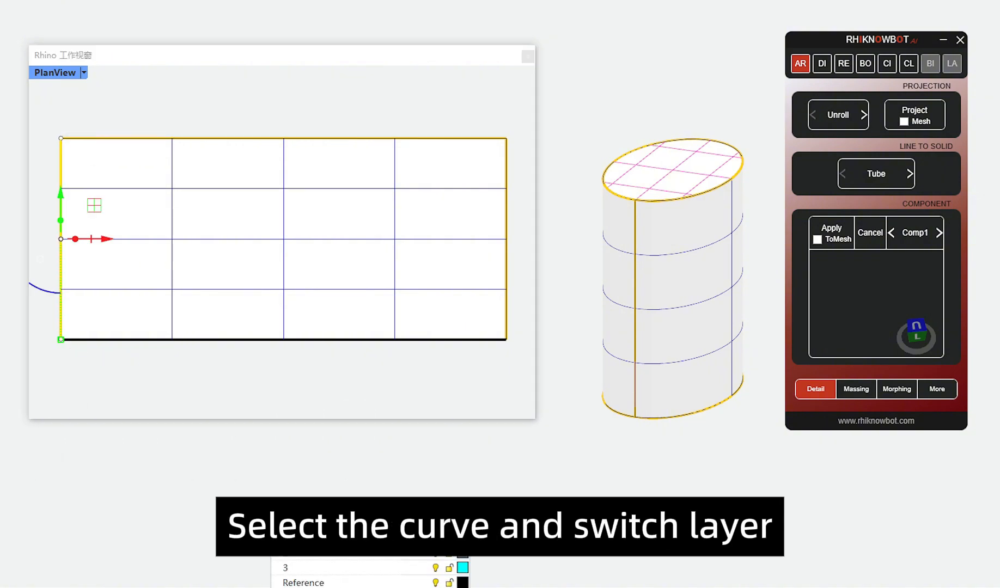
pyautogui.click(305, 538)
# Step: Array the vertical curve at equal spacing along the base of the unrolled rectangle
pyautogui.press('Return')
pyautogui.press('Return')
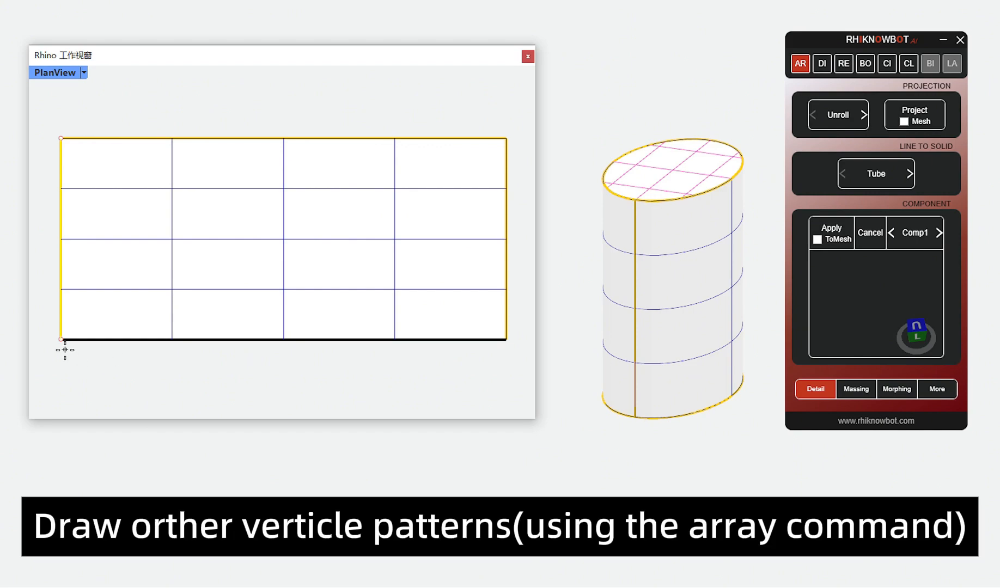
pyautogui.click(60, 339)
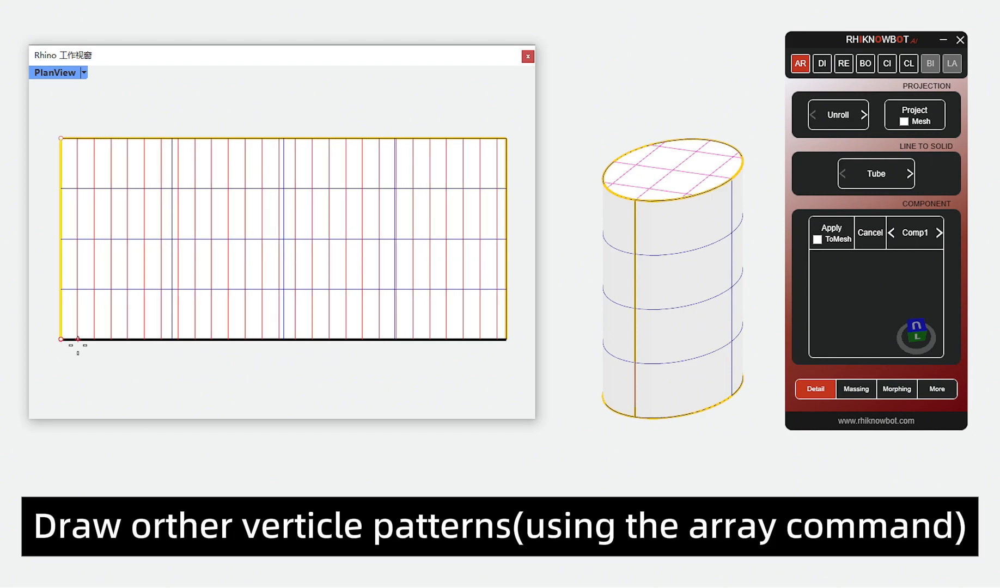
pyautogui.click(481, 348)
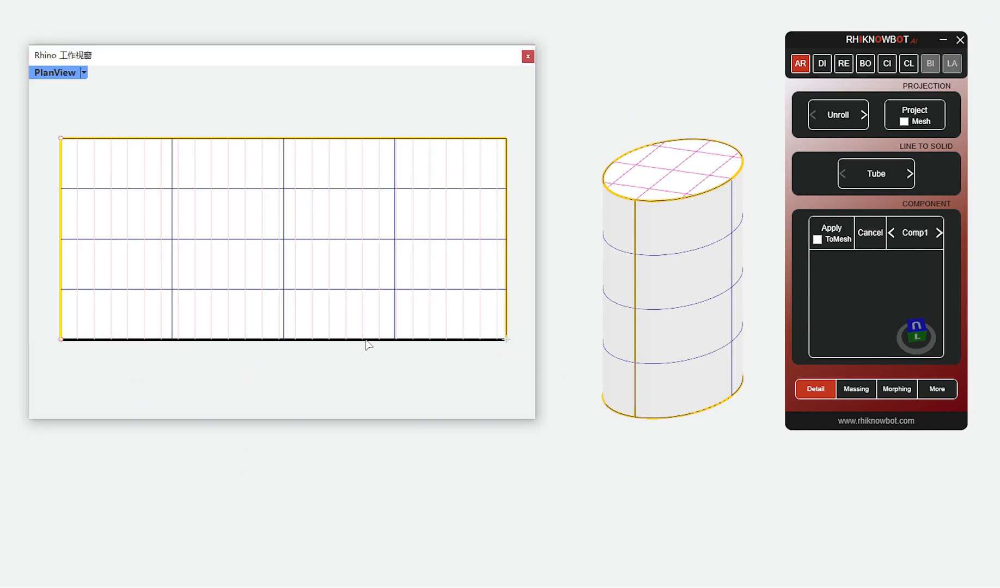
pyautogui.press('Return')
# Step: Scale the arrayed vertical curves horizontally so that the last one meets the rectangle's right edge
pyautogui.click(78, 119)
pyautogui.moveTo(46, 120); pyautogui.dragTo(491, 351)
pyautogui.middleClick(230, 370)
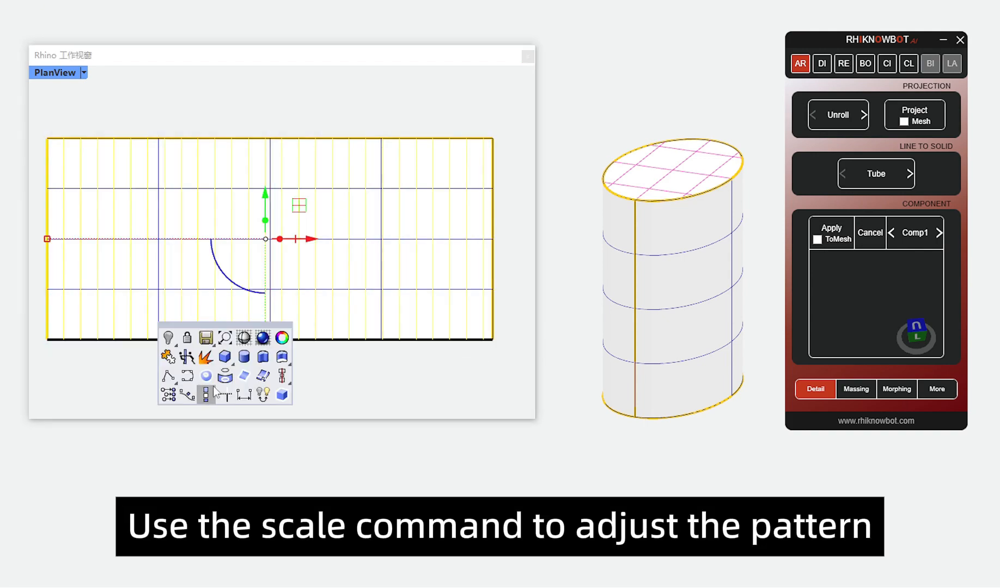
pyautogui.click(194, 397)
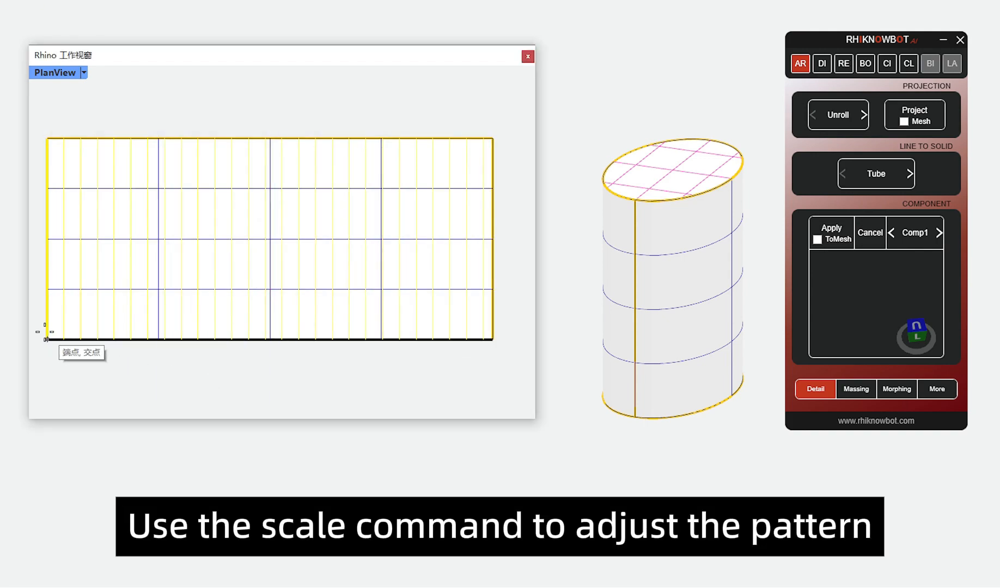
pyautogui.click(492, 339)
# Step: Draw a horizontal polyline along the full bottom edge of the unrolled rectangle
pyautogui.middleClick(284, 375)
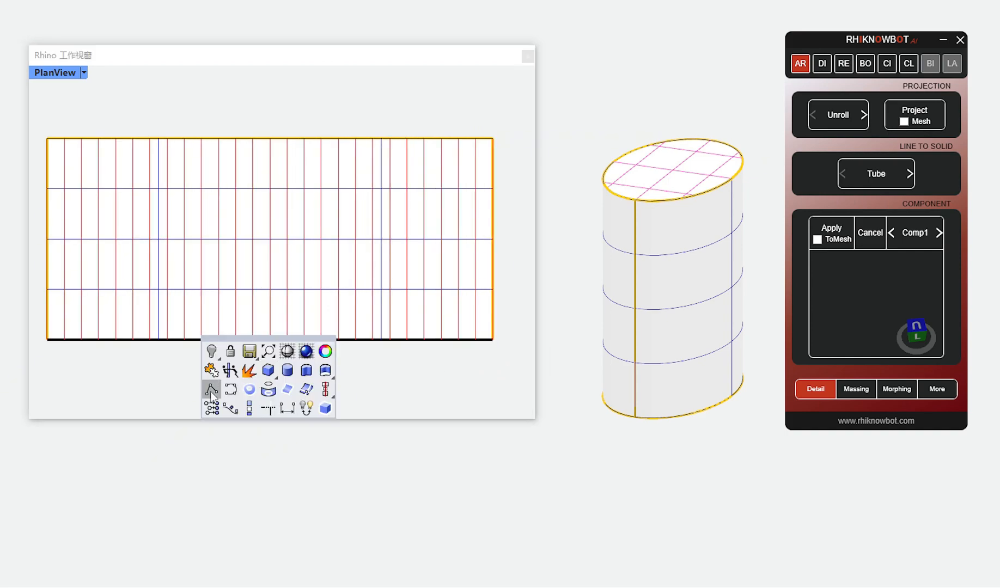
pyautogui.click(212, 388)
pyautogui.click(47, 339)
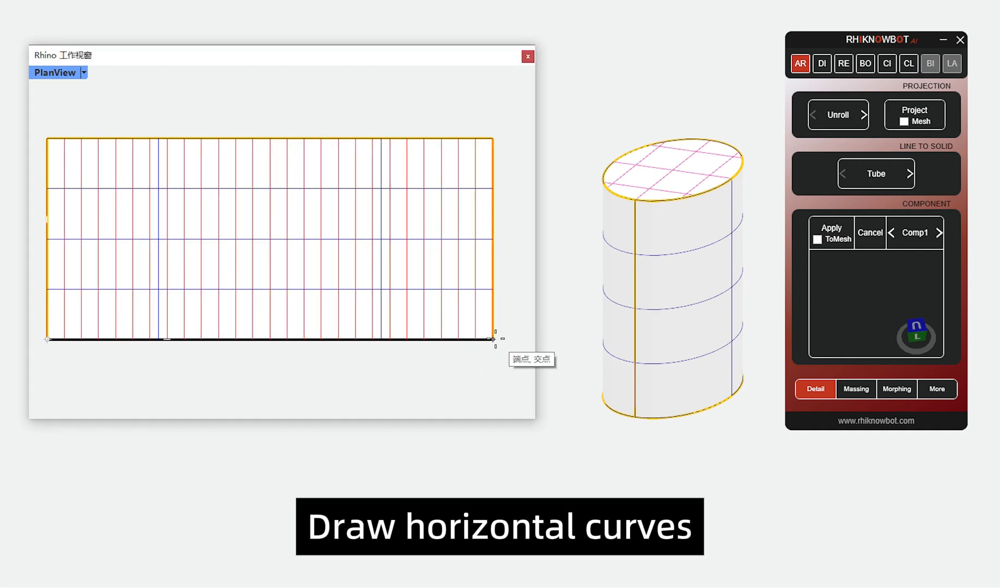
pyautogui.click(494, 339)
# Step: Array the bottom horizontal curve upward at equal spacing over the height of the rectangle
pyautogui.moveTo(40, 330); pyautogui.dragTo(518, 360)
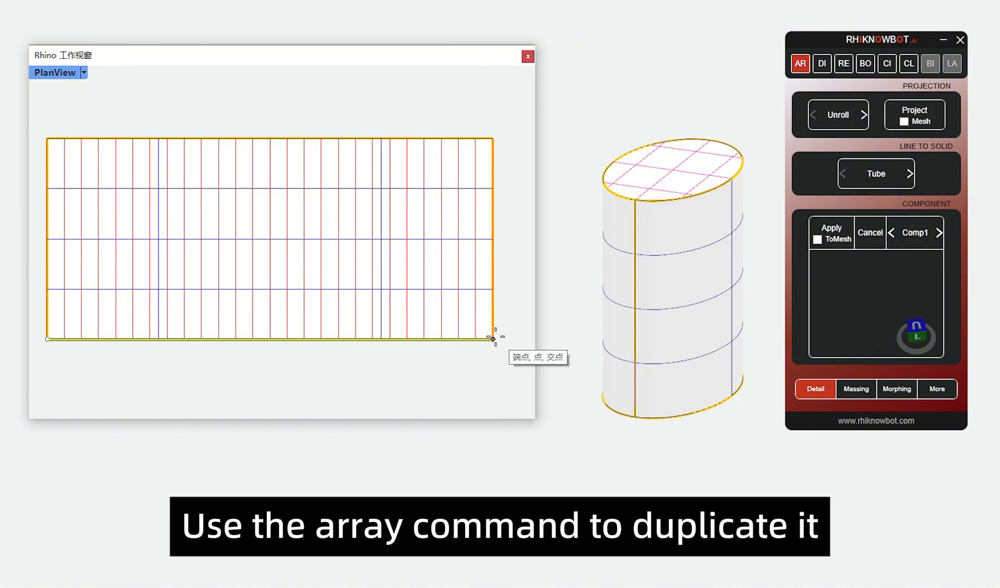
pyautogui.click(494, 339)
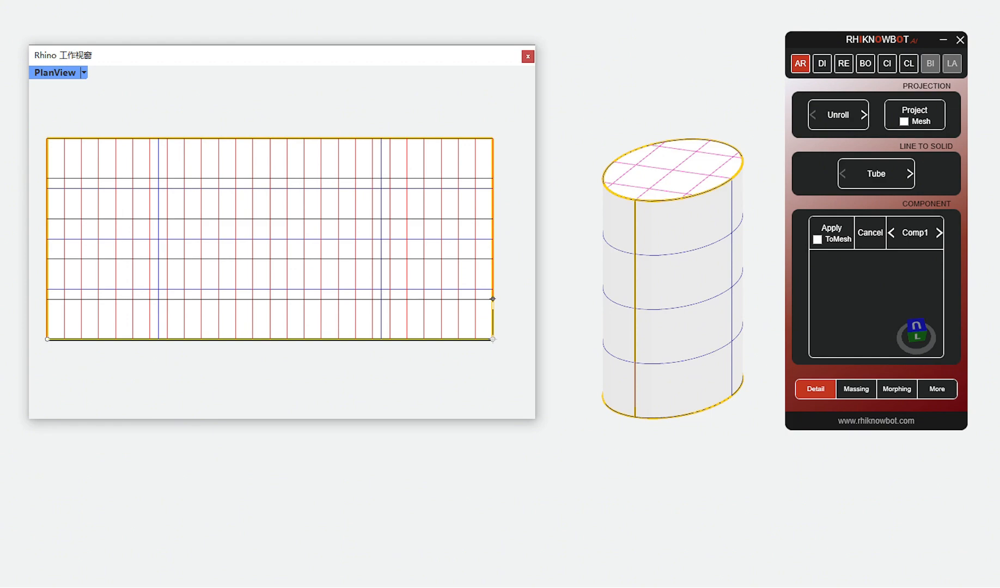
pyautogui.click(493, 299)
pyautogui.press('Return')
pyautogui.click(513, 330)
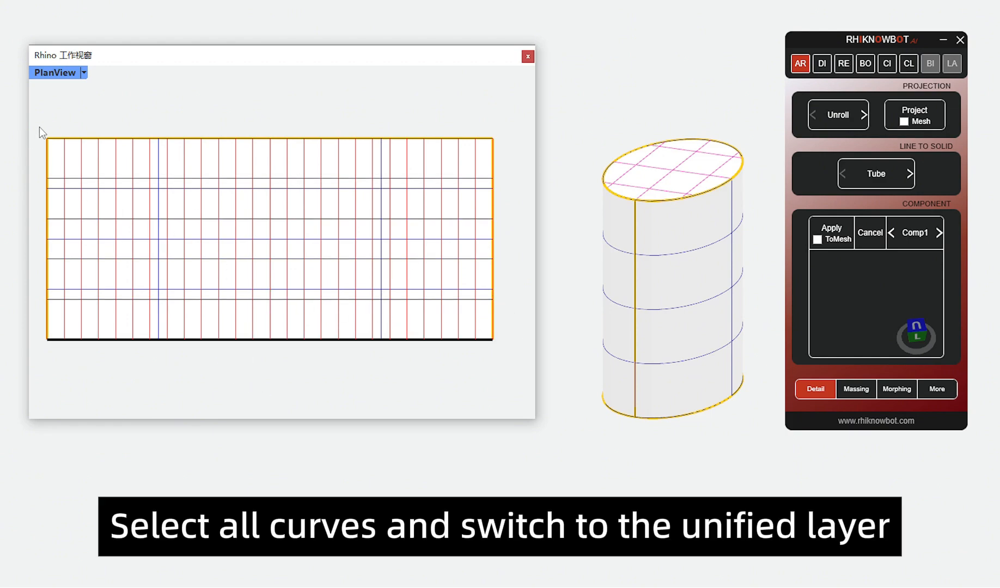
# Step: Move all vertical and horizontal pattern curves to one unified layer
pyautogui.moveTo(40, 124); pyautogui.dragTo(521, 363)
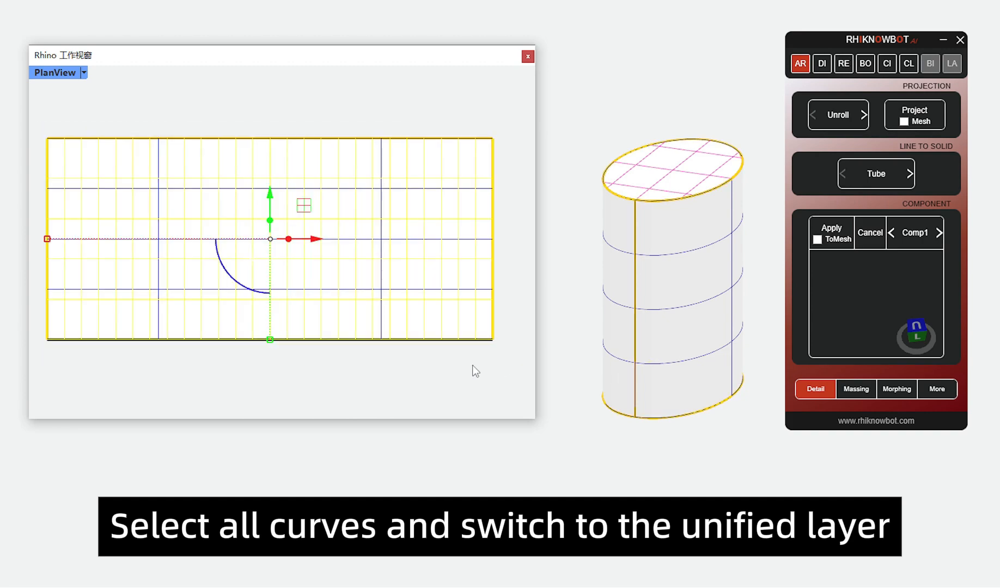
pyautogui.click(305, 586)
pyautogui.click(310, 538)
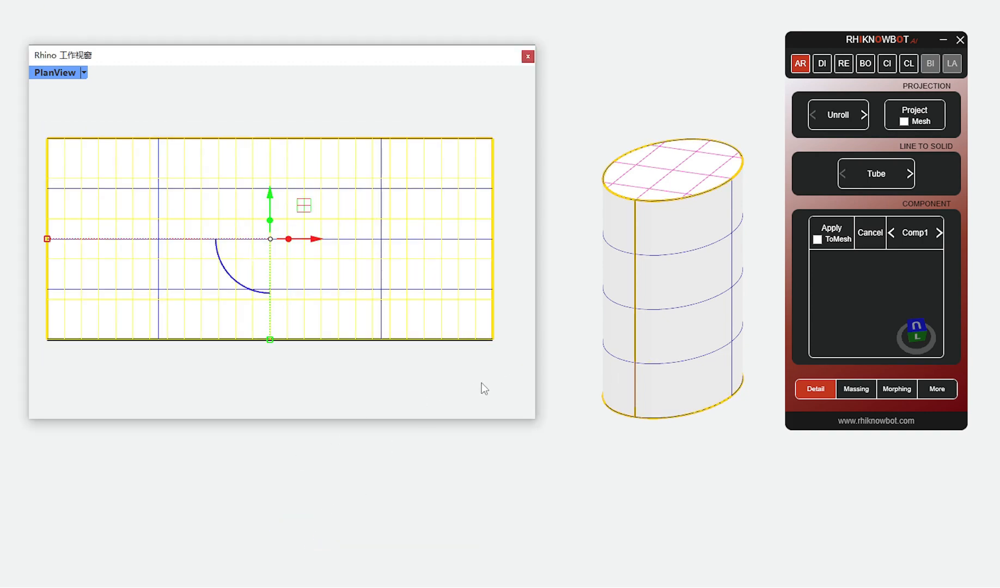
pyautogui.click(501, 368)
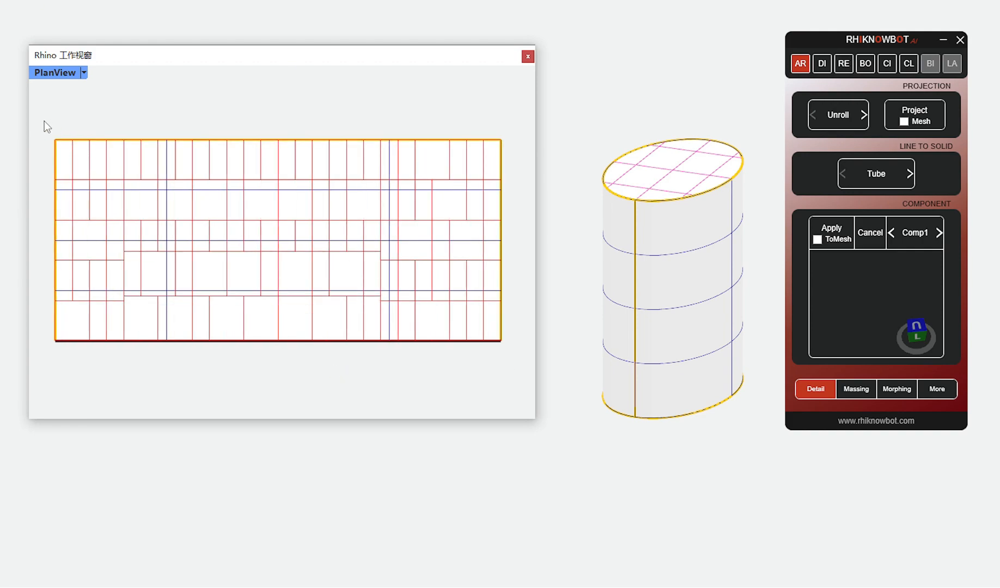
# Step: Check the curve groups of the staggered facade pattern by selecting them on the unrolled plane
pyautogui.moveTo(43, 121); pyautogui.dragTo(512, 387)
pyautogui.click(513, 387)
pyautogui.click(354, 298)
pyautogui.click(396, 346)
pyautogui.click(347, 322)
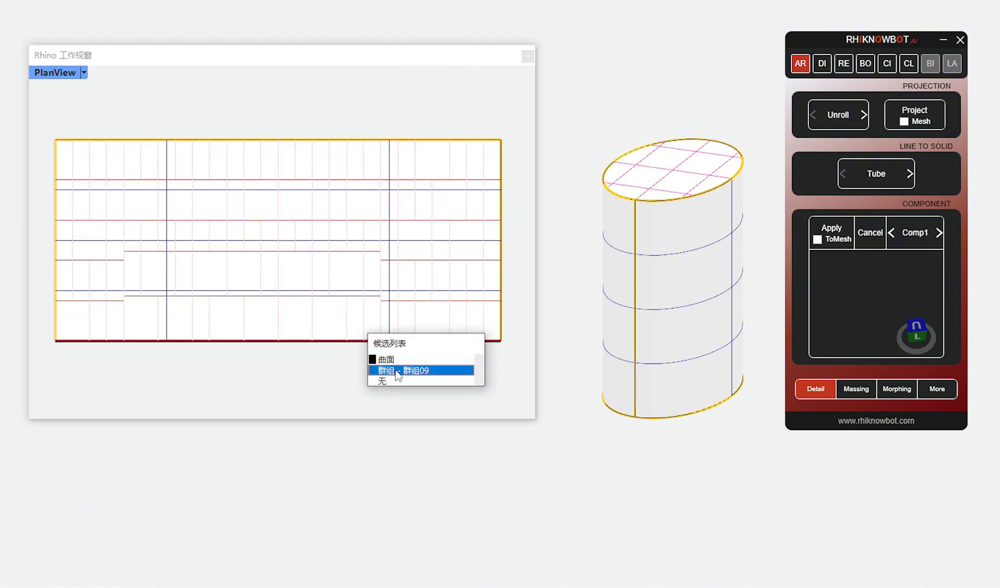
pyautogui.click(396, 372)
pyautogui.click(418, 371)
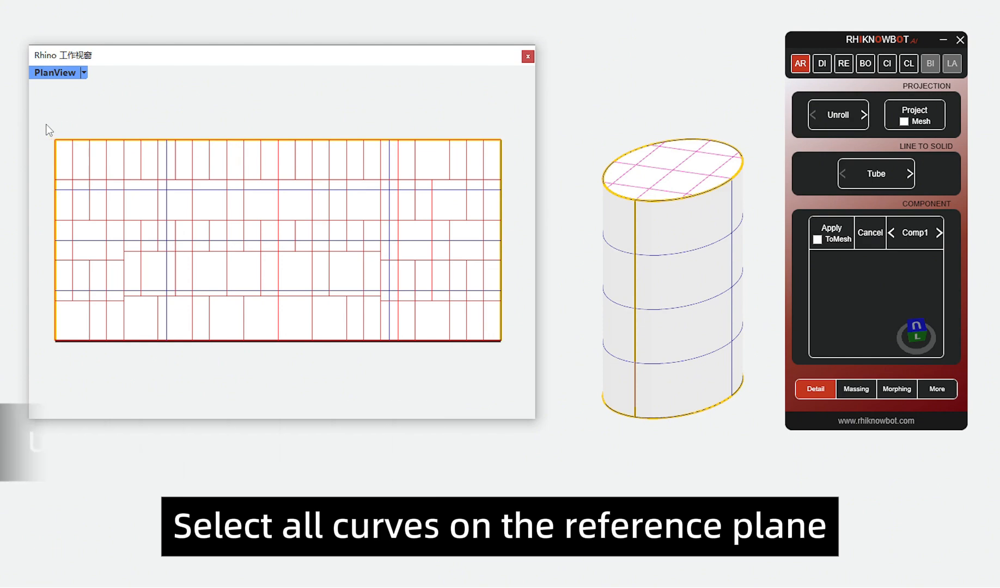
# Step: Project all pattern curves from the unrolled plane onto the elliptical cylinder
pyautogui.moveTo(47, 126); pyautogui.dragTo(517, 361)
pyautogui.click(890, 129)
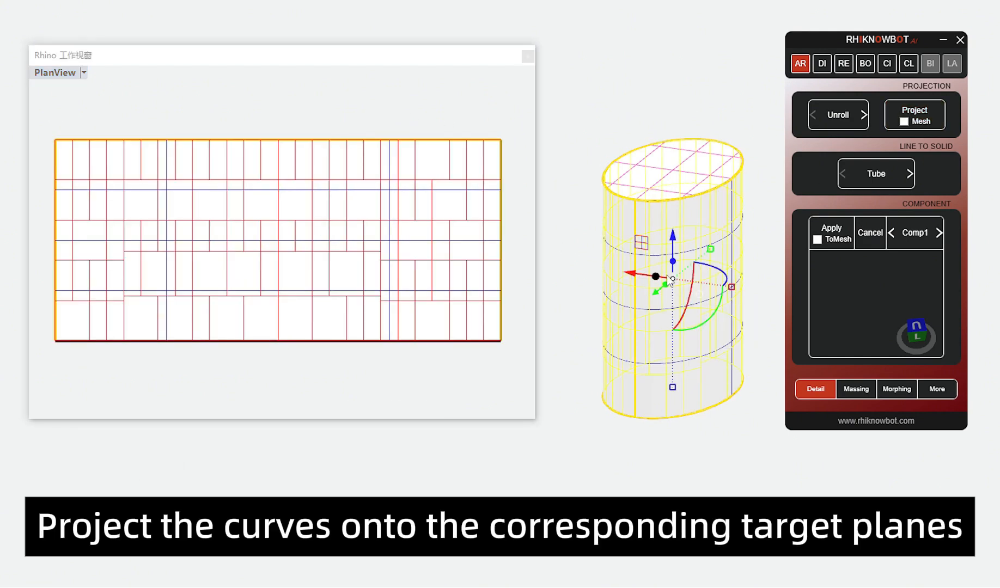
pyautogui.press('Escape')
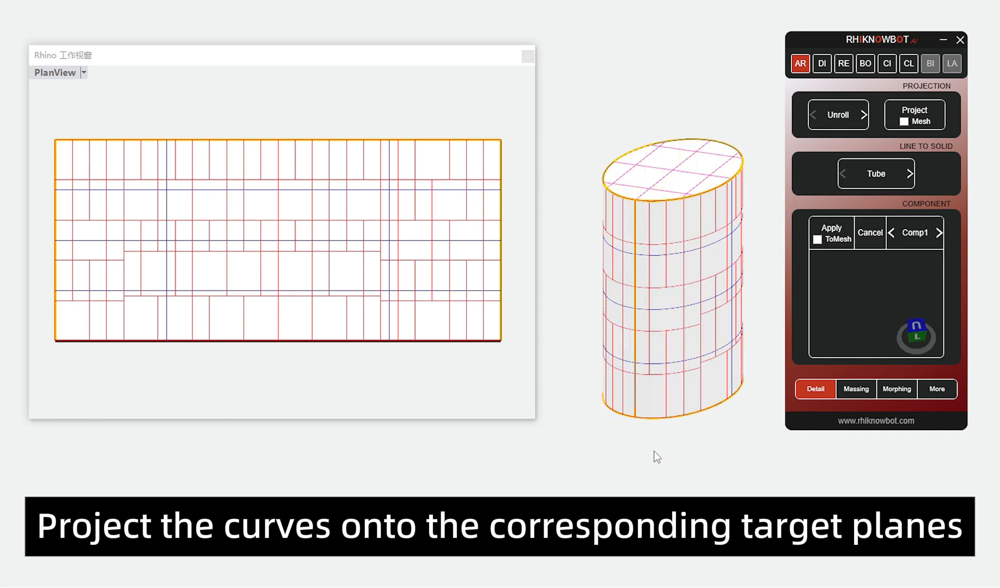
# Step: Open the Tube tools and set up a MultiRef work plane relationship for all pattern curves
pyautogui.click(876, 174)
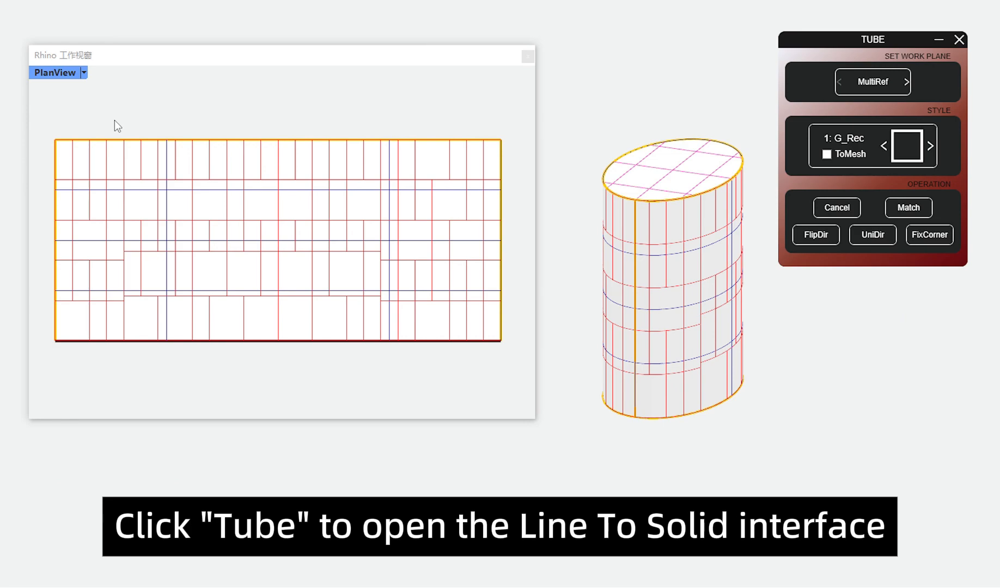
pyautogui.moveTo(46, 119); pyautogui.dragTo(513, 363)
pyautogui.click(867, 86)
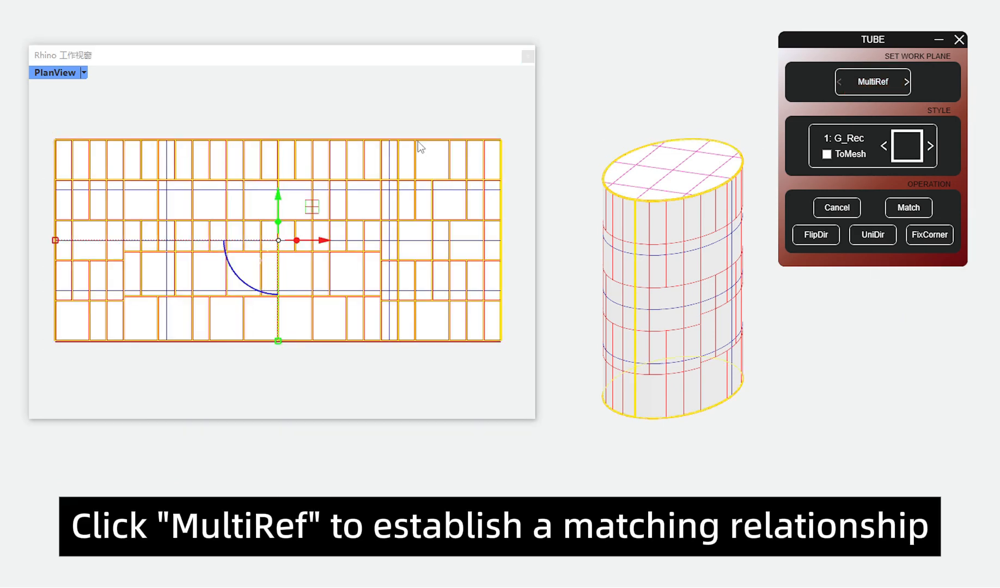
pyautogui.click(338, 112)
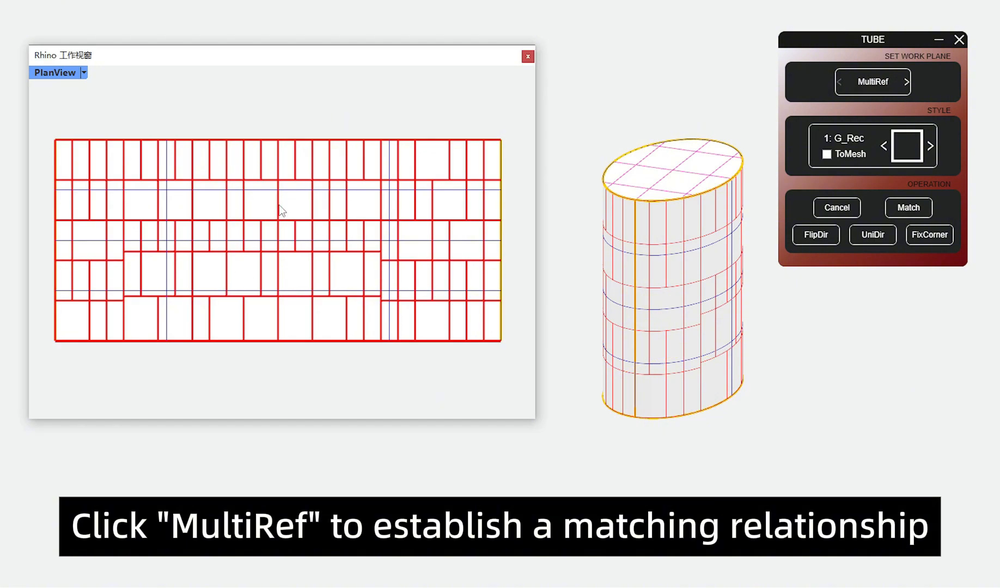
# Step: Generate solid rods from the vertical curves on the cylinder with section style 1: G_Rec
pyautogui.click(227, 206)
pyautogui.click(291, 250)
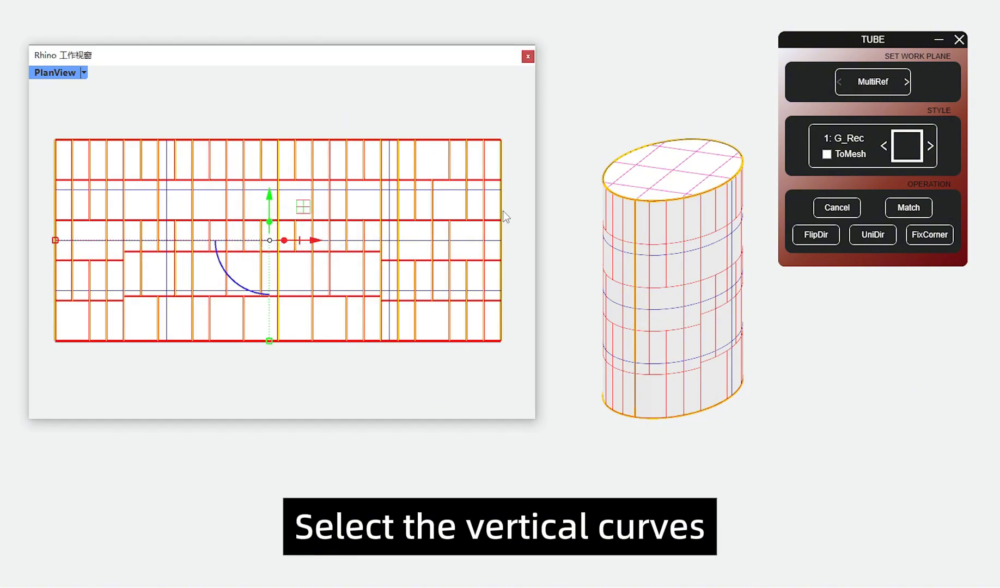
pyautogui.click(859, 143)
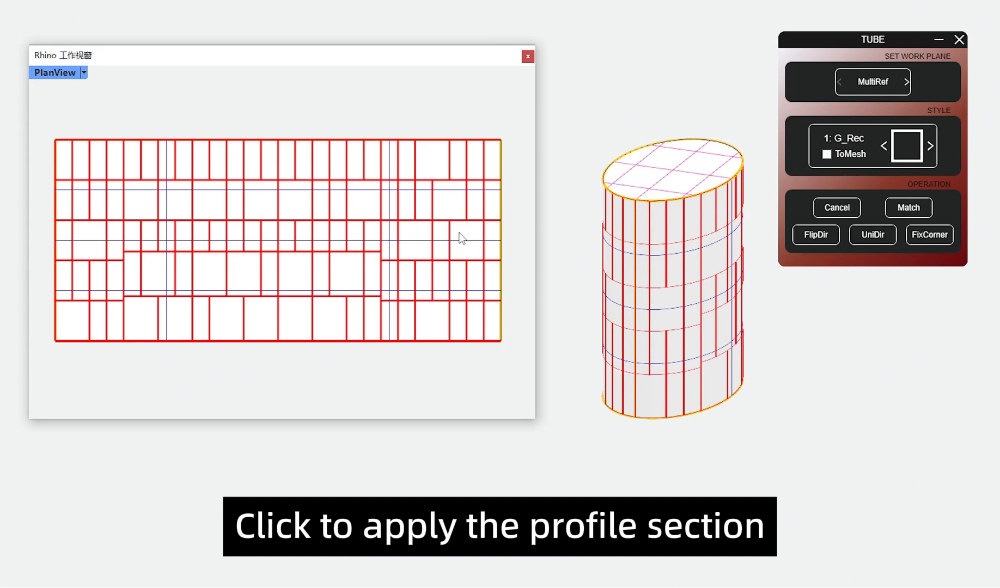
# Step: Generate solid rods from the horizontal curves on the cylinder with section style 2: G_Rec
pyautogui.click(375, 188)
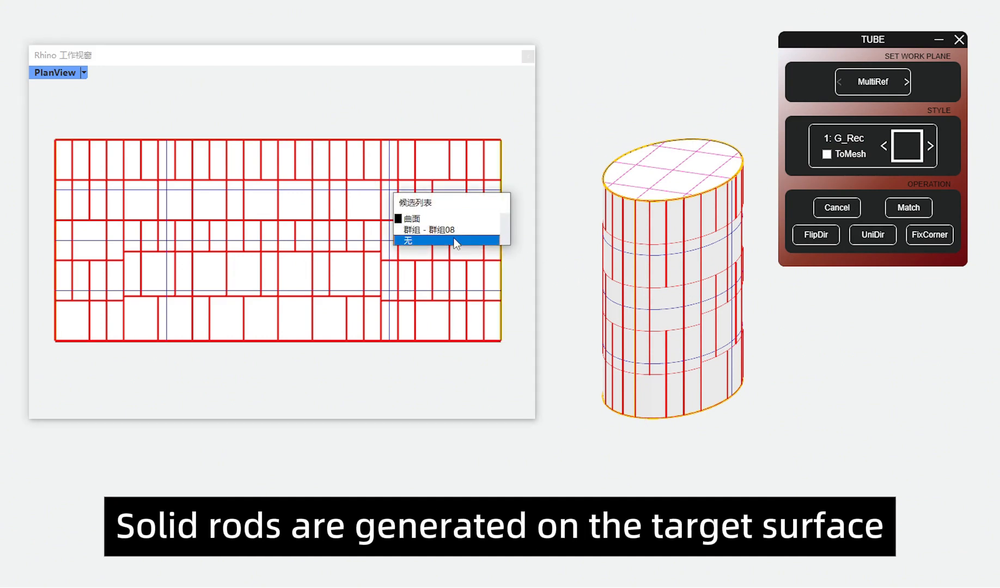
pyautogui.click(456, 237)
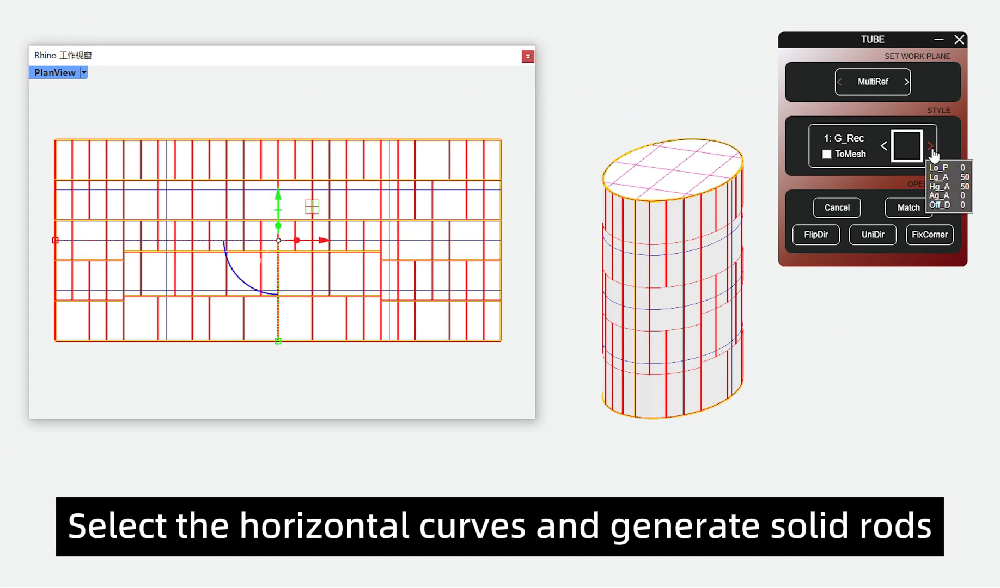
pyautogui.click(929, 147)
pyautogui.click(844, 140)
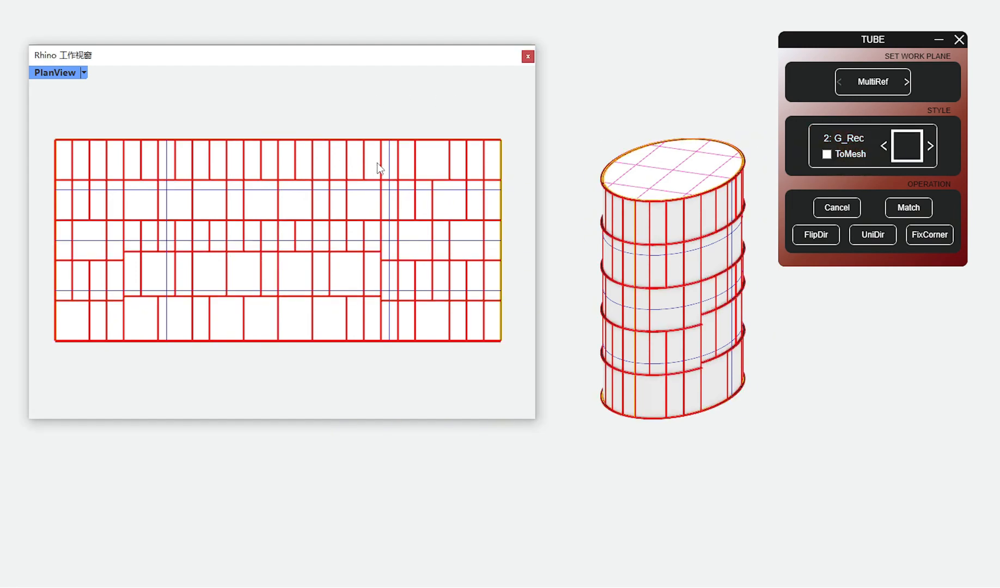
# Step: Change section style 2 to the circular-headed C_Cir profile and apply it to the vertical curves of the facade pattern
pyautogui.click(379, 169)
pyautogui.click(479, 208)
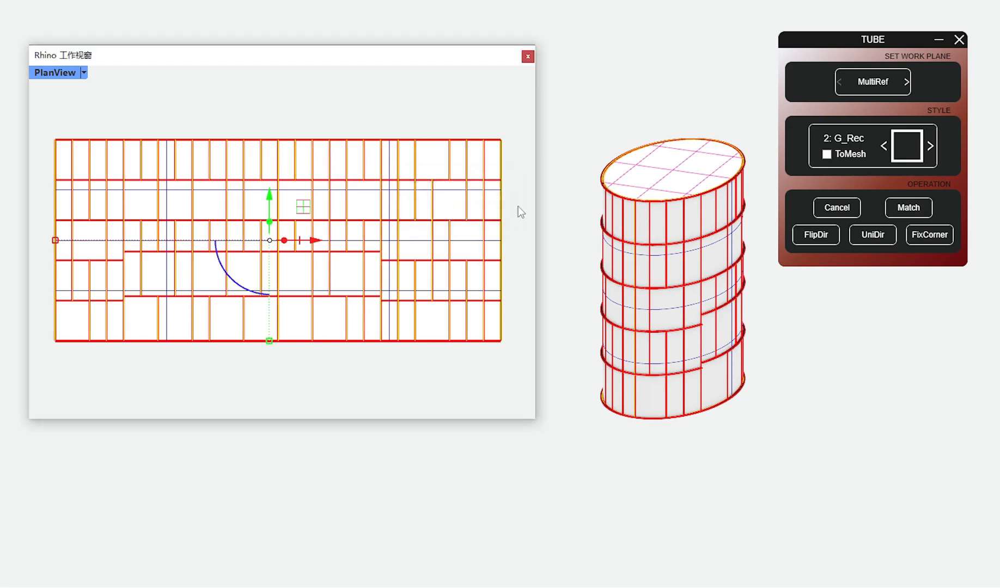
pyautogui.click(905, 155)
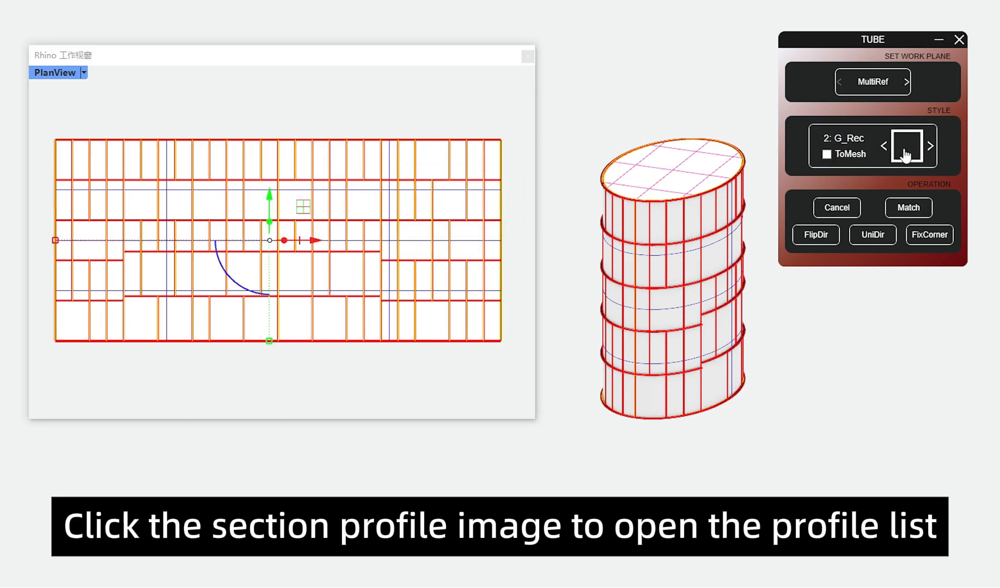
pyautogui.click(661, 161)
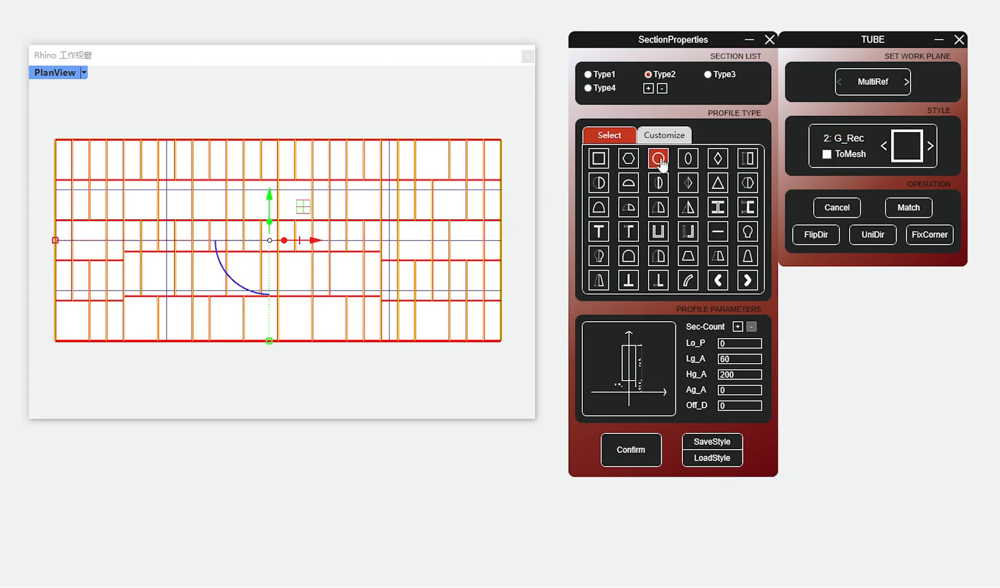
pyautogui.click(688, 159)
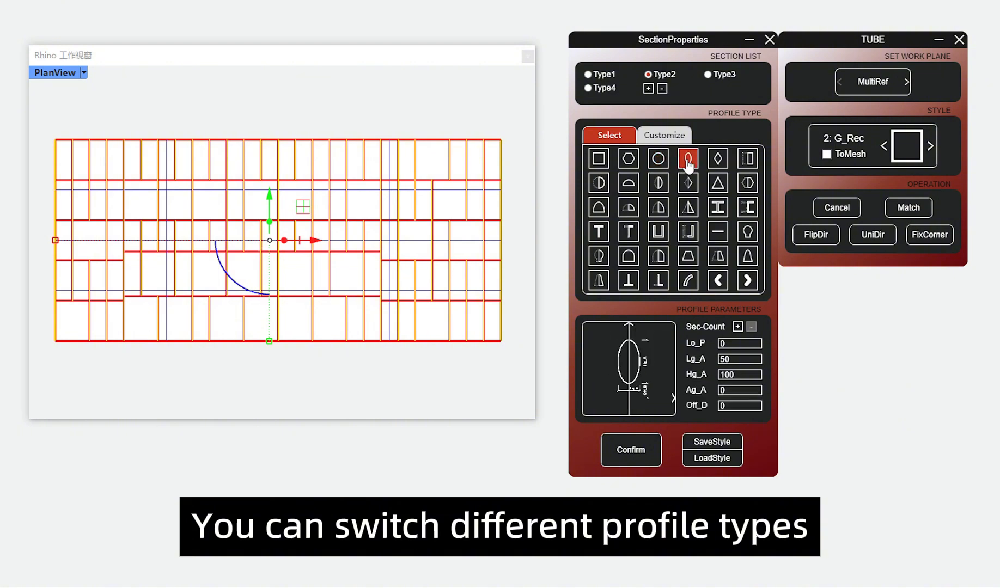
pyautogui.click(718, 159)
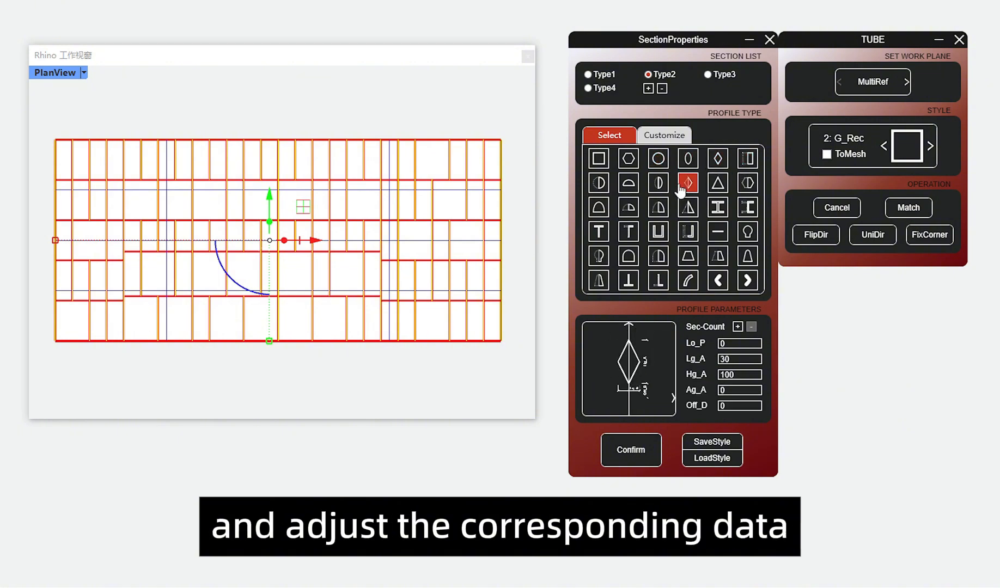
pyautogui.click(629, 184)
pyautogui.click(659, 210)
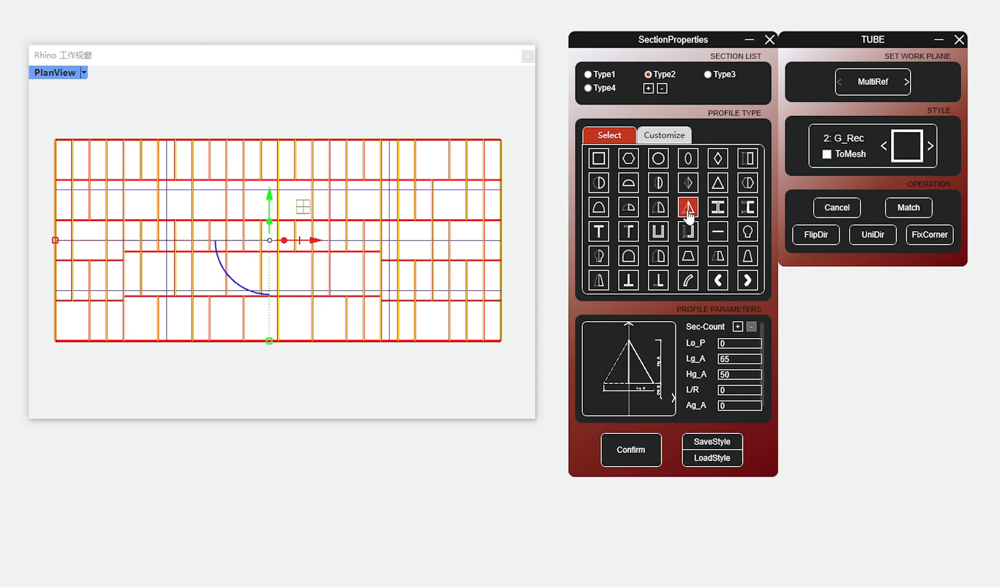
pyautogui.click(719, 210)
pyautogui.click(743, 231)
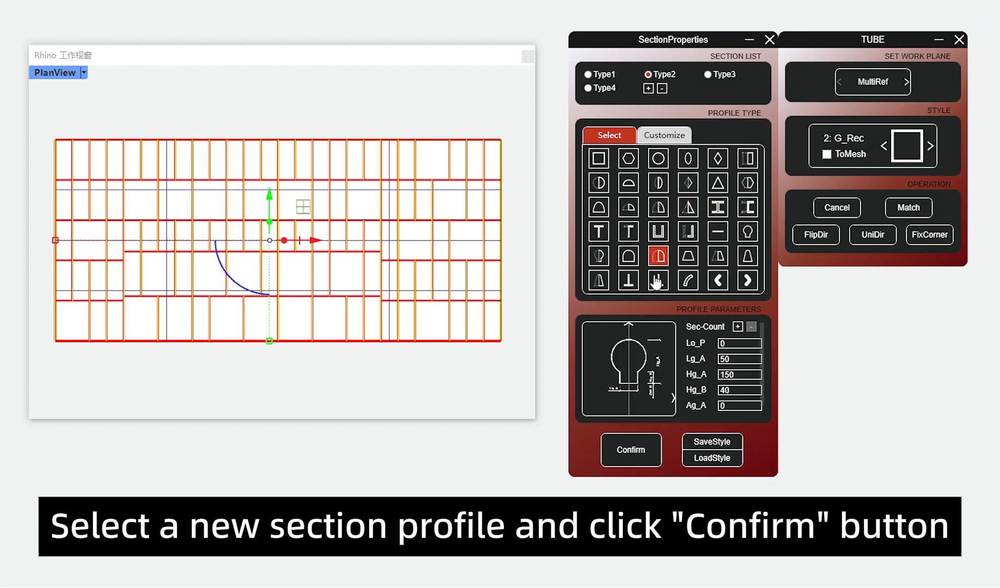
pyautogui.click(632, 451)
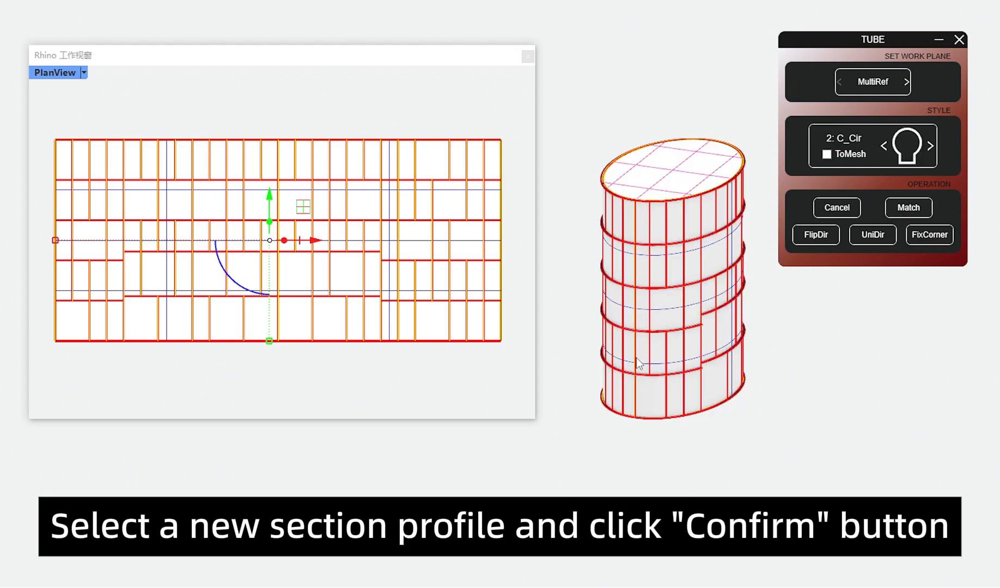
pyautogui.click(834, 139)
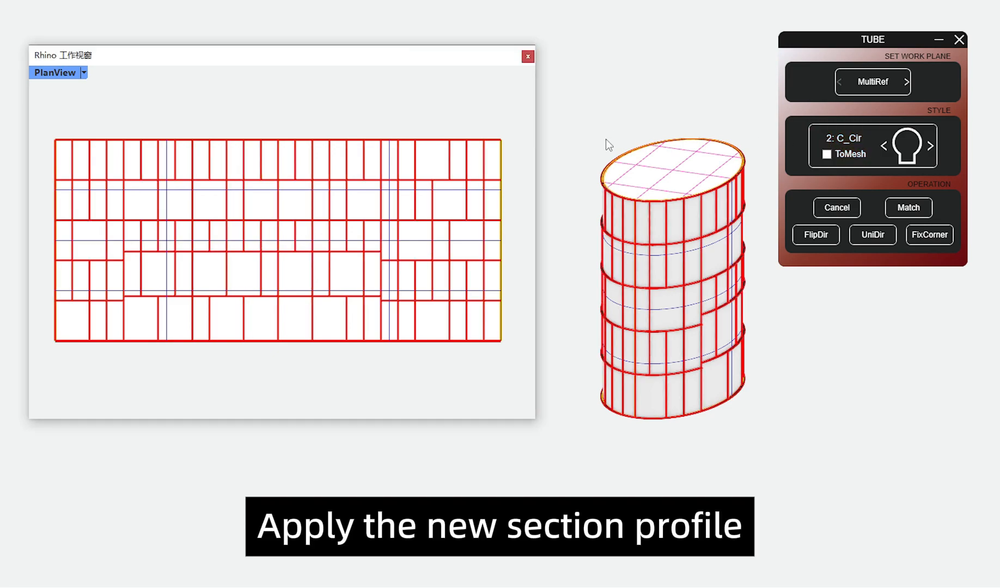
# Step: Select the horizontal pattern curves and change section style 4 to the notched M_Stan profile
pyautogui.click(427, 191)
pyautogui.click(444, 228)
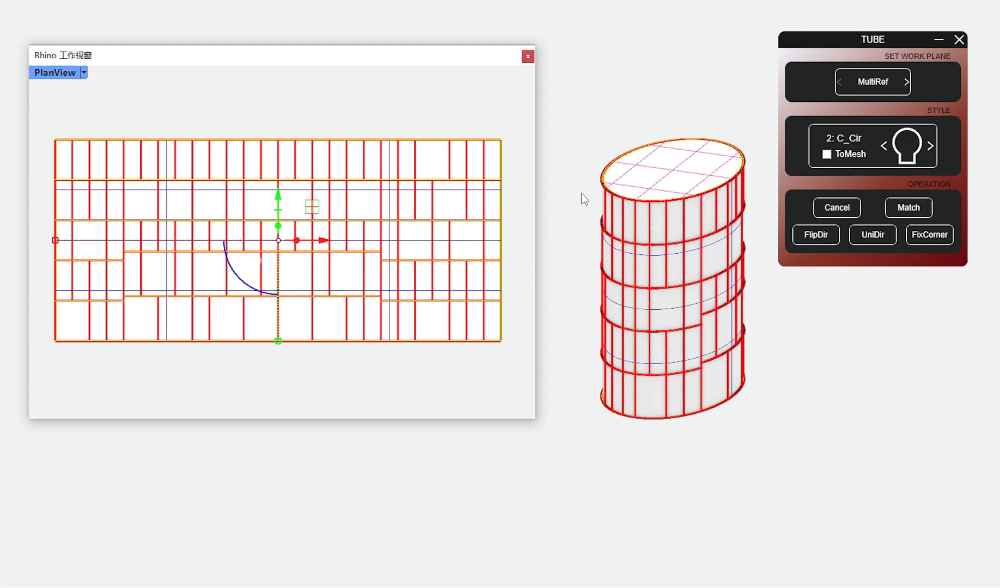
pyautogui.click(931, 150)
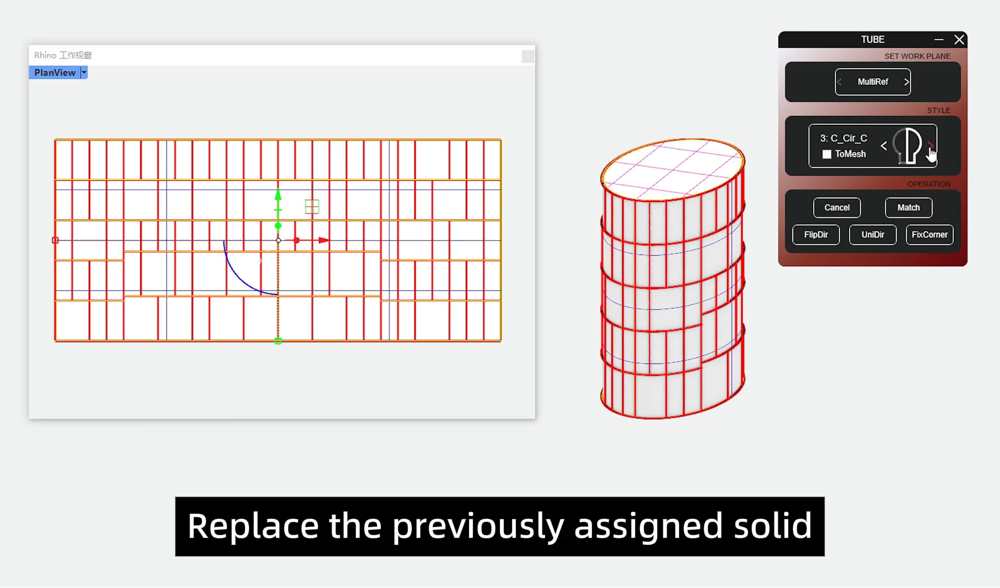
pyautogui.click(931, 146)
pyautogui.click(907, 146)
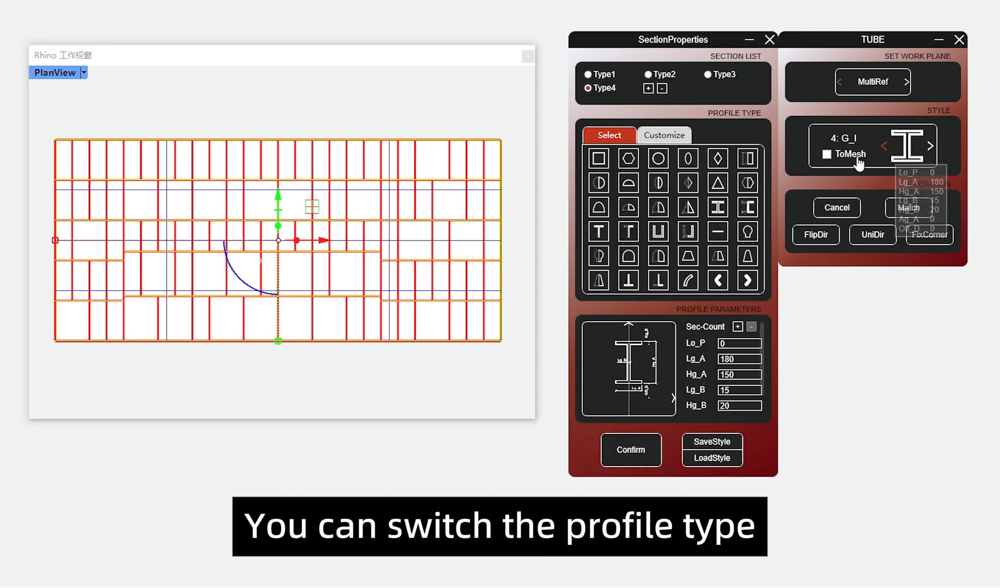
pyautogui.click(599, 255)
pyautogui.click(599, 232)
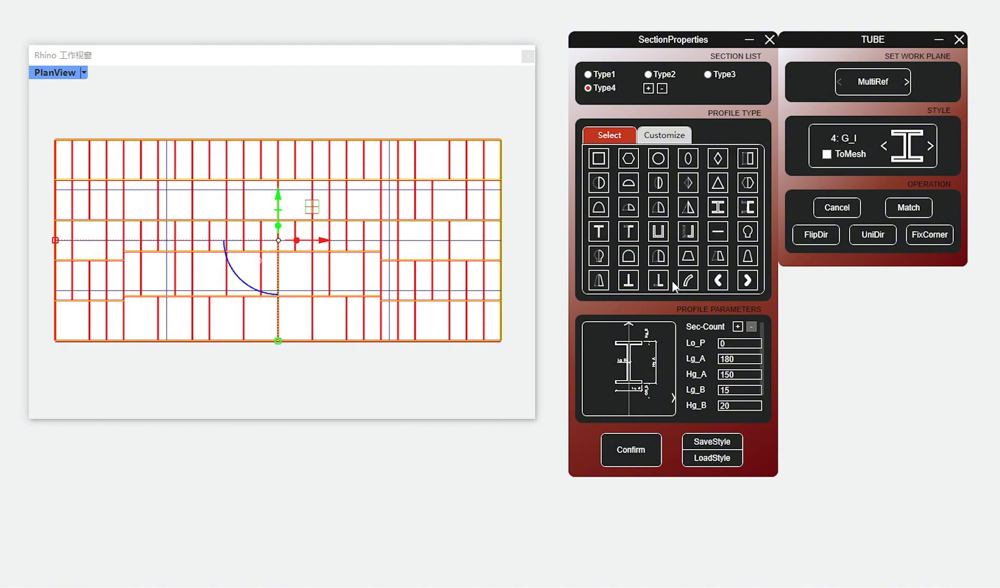
pyautogui.click(747, 280)
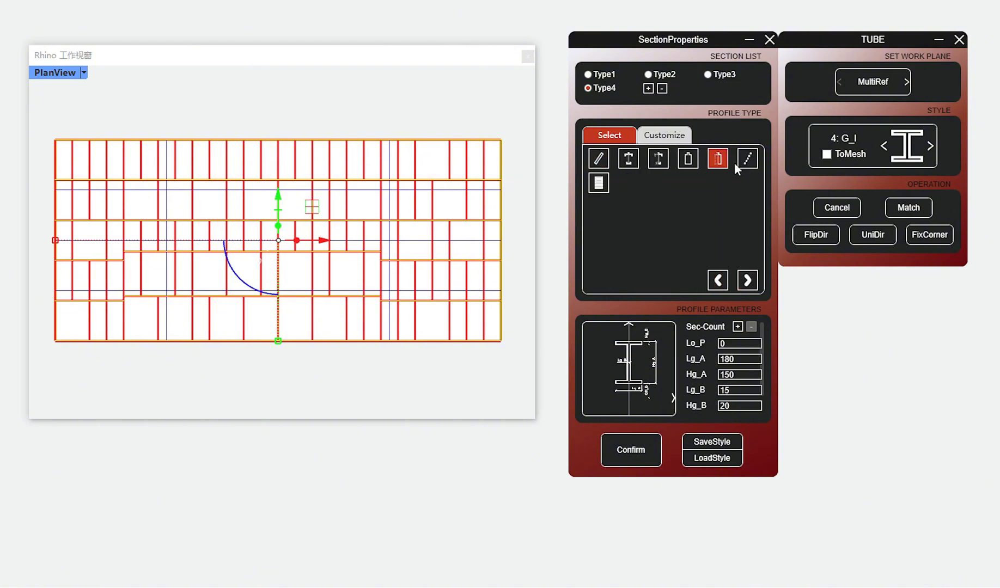
pyautogui.click(688, 158)
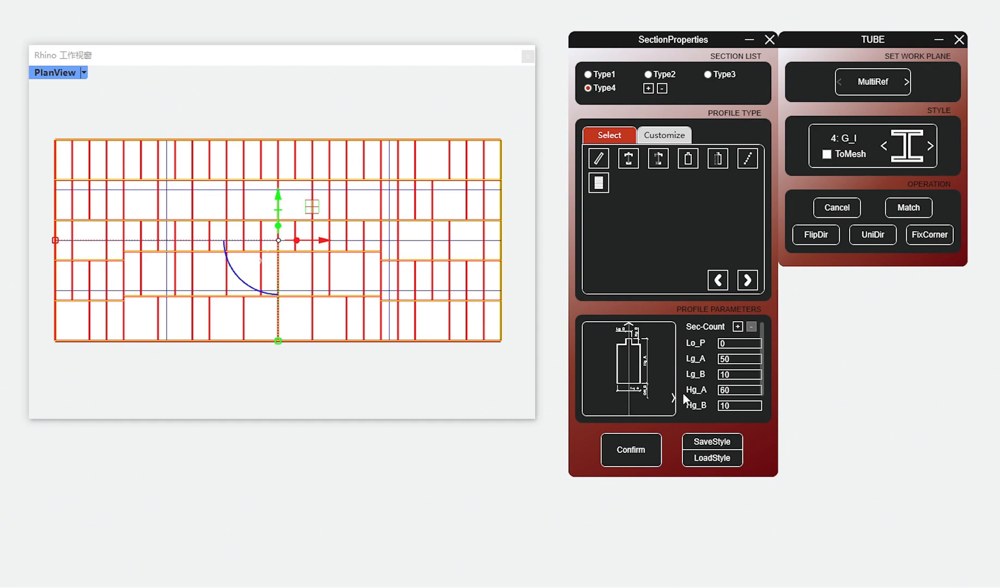
pyautogui.click(653, 450)
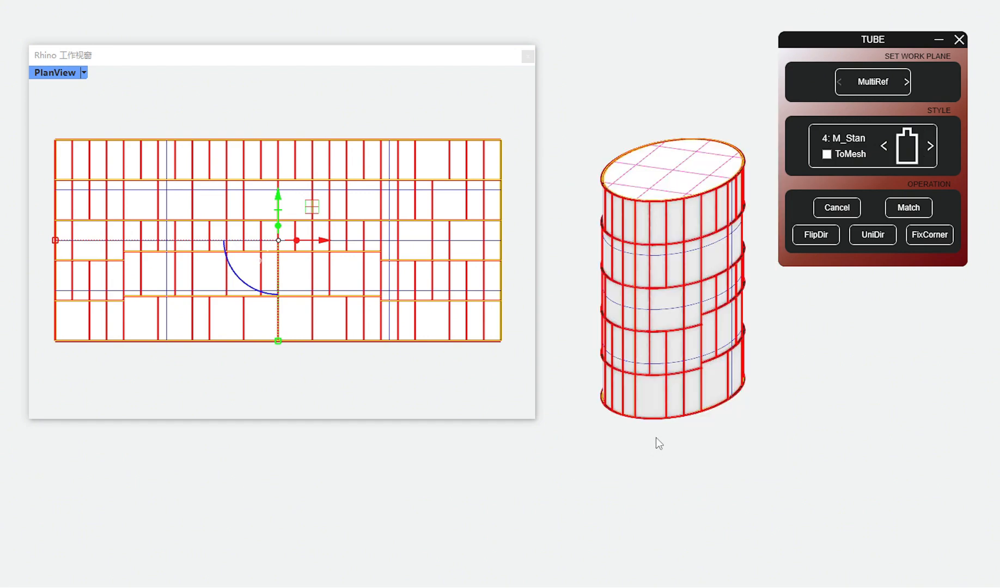
# Step: Apply section style 4: M_Stan to the selected horizontal curves and inspect the rods on the cylinder up close
pyautogui.click(860, 139)
pyautogui.click(820, 305)
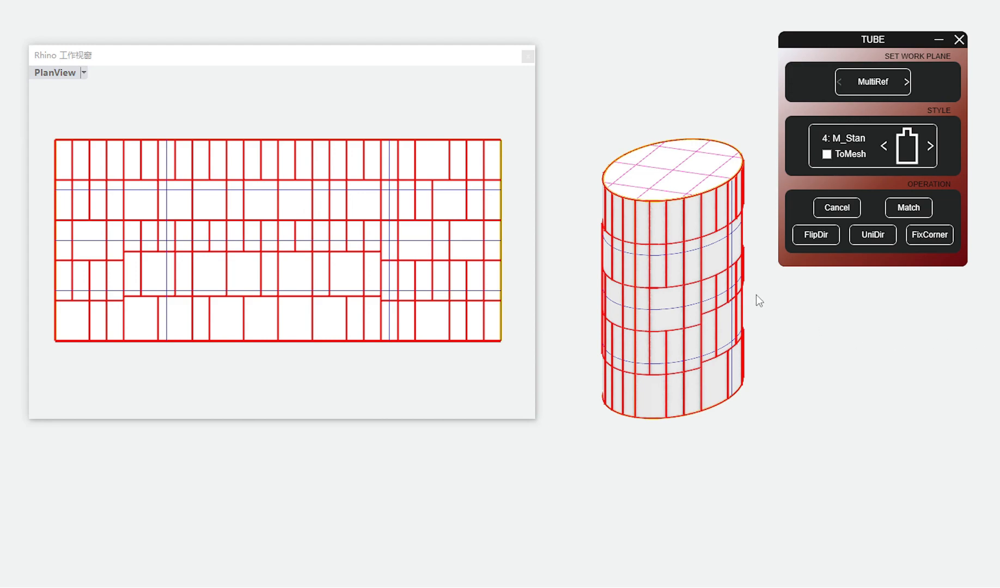
pyautogui.moveTo(582, 124); pyautogui.dragTo(718, 286)
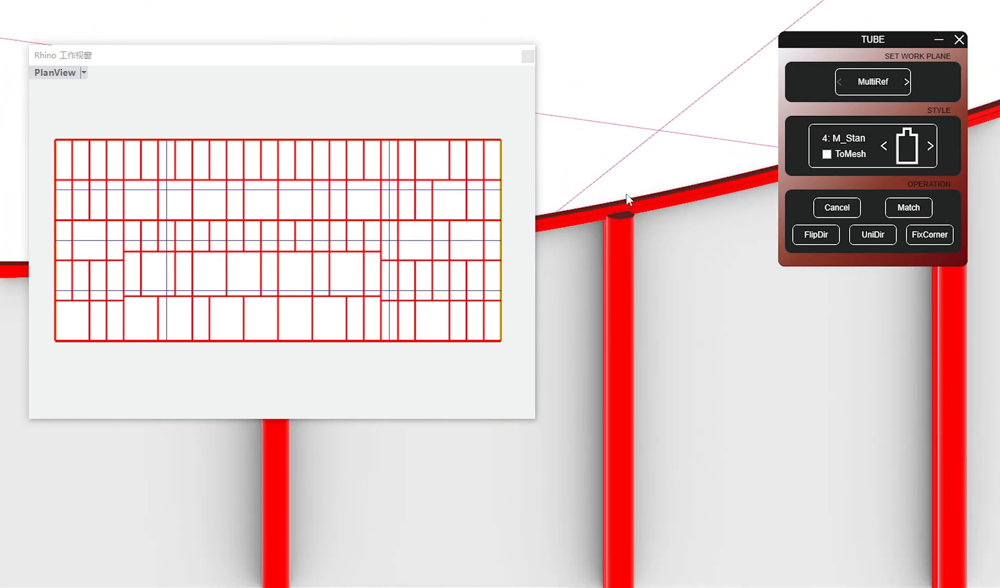
pyautogui.scroll(5, 626, 199)
pyautogui.keyDown('shift'); pyautogui.moveTo(625, 224); pyautogui.dragTo(737, 240, button='right'); pyautogui.keyUp('shift')
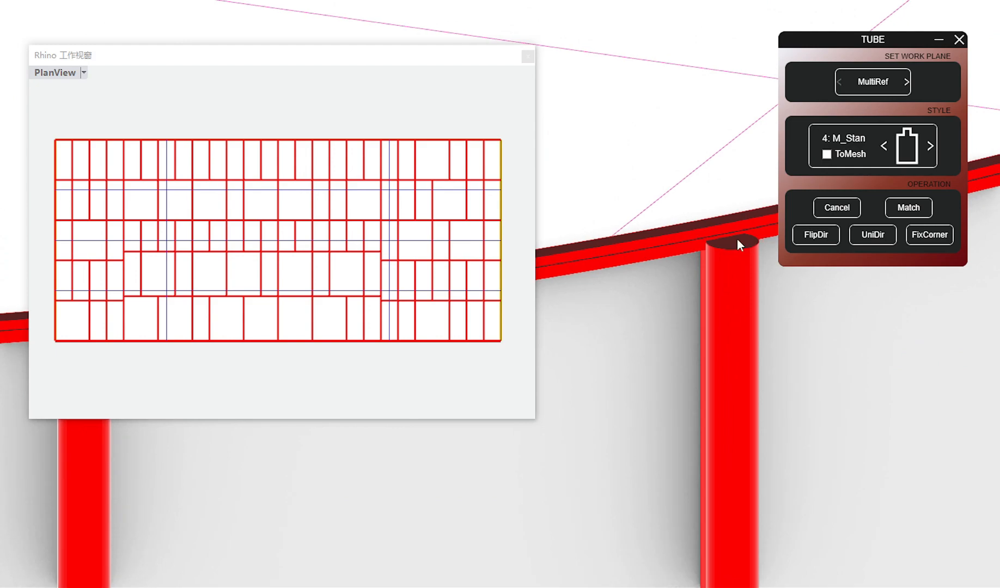
pyautogui.scroll(-6, 736, 238)
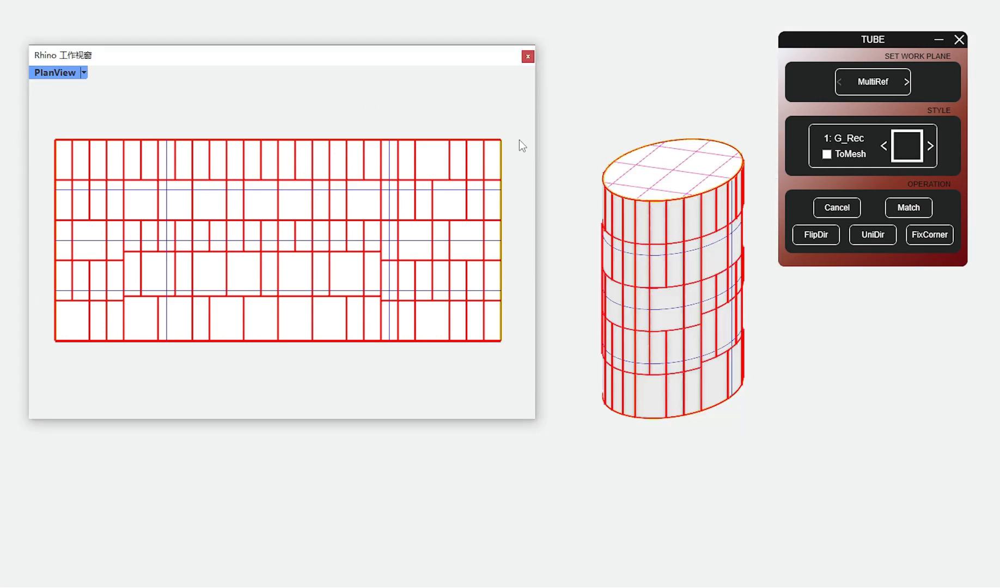
# Step: Set section Type1 to the trapezoidal Con_Tra profile with Lg_A 100, Hg_A 300 and Ag_B 70
pyautogui.click(907, 146)
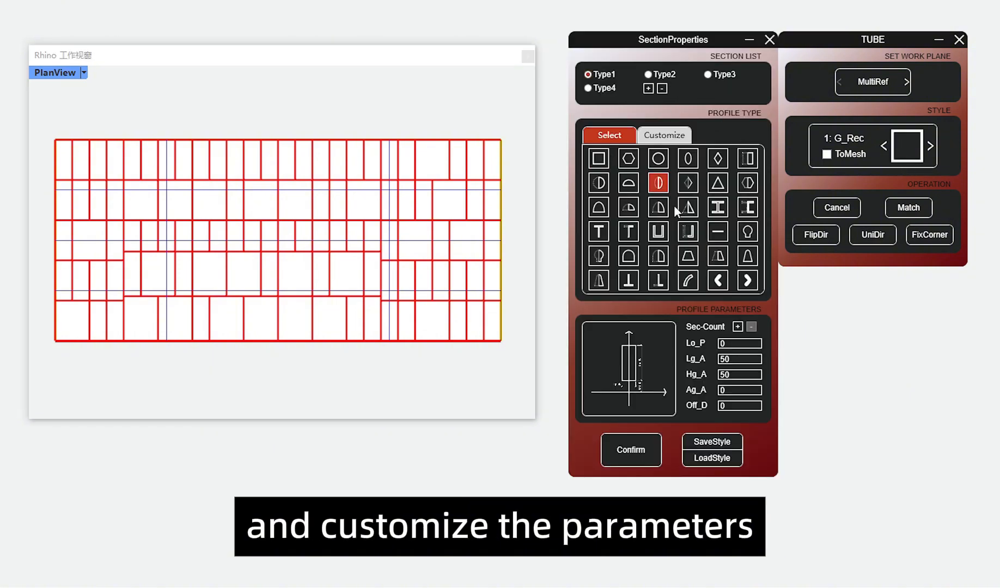
pyautogui.click(685, 262)
pyautogui.click(728, 361)
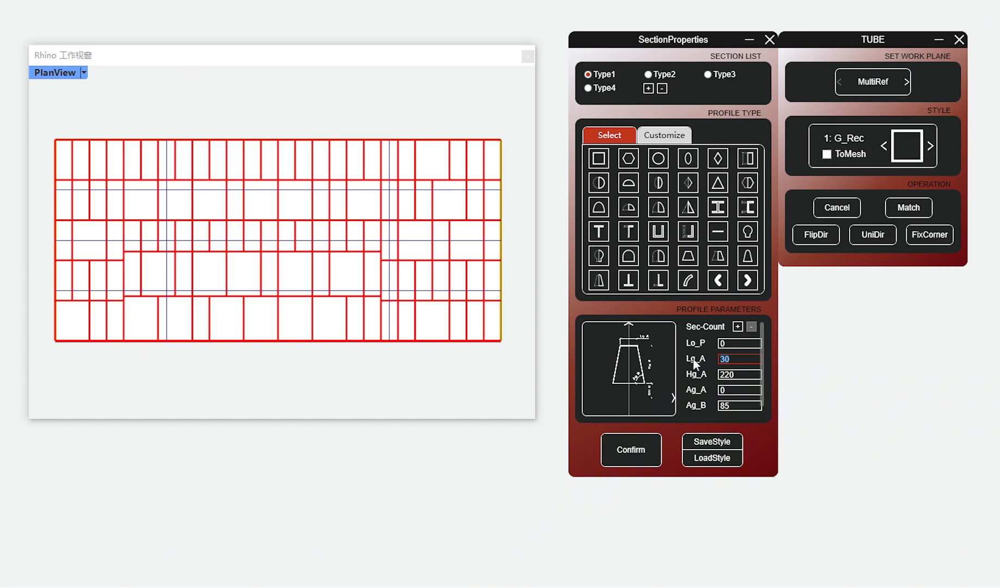
pyautogui.write('300')
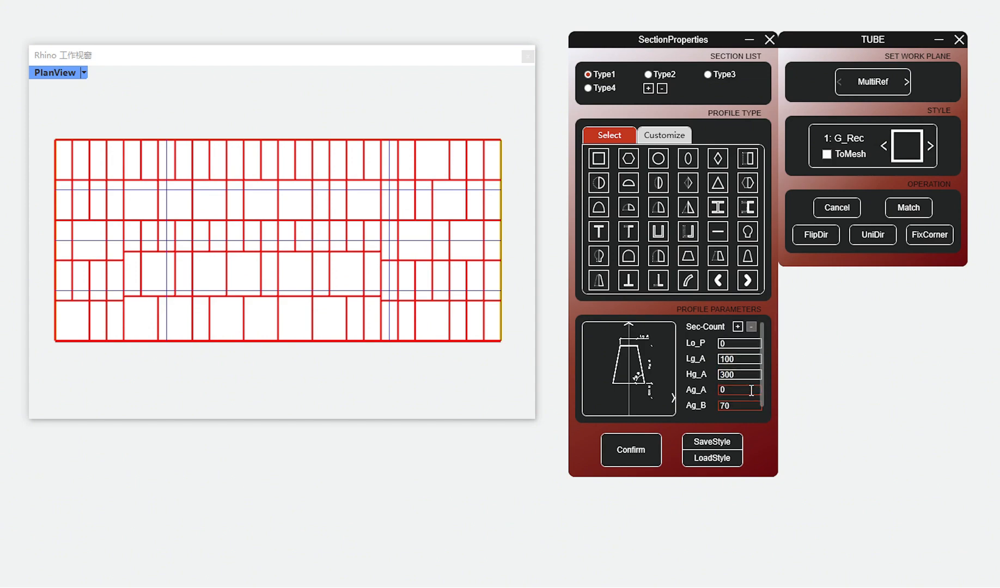
pyautogui.click(654, 444)
# Step: Set section Type2 to the semi-trapezoidal Con_Tra_C profile with Lg_A 200, Hg_A 300 and Ag_B 70, and confirm the section properties
pyautogui.click(648, 74)
pyautogui.click(719, 281)
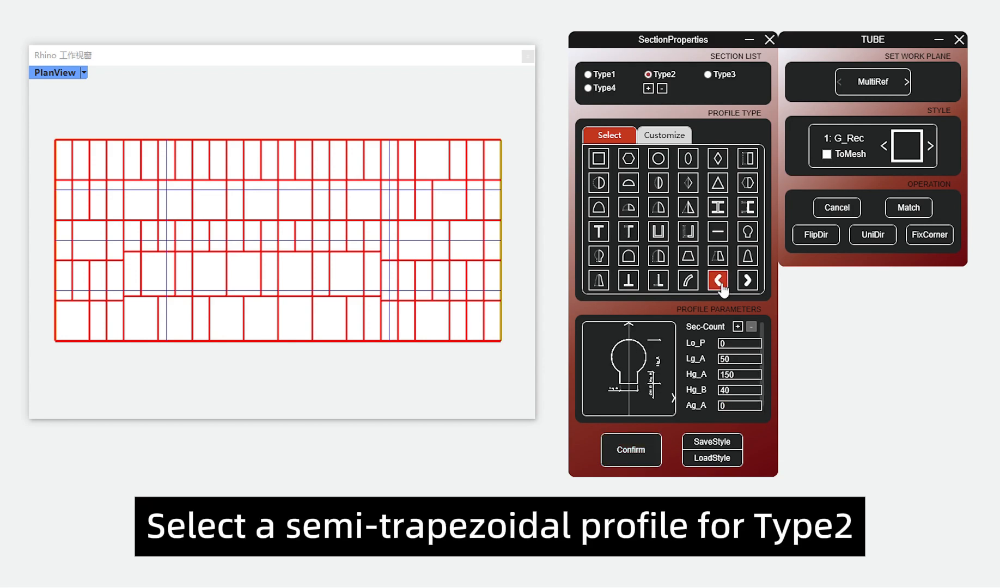
pyautogui.click(717, 256)
pyautogui.doubleClick(727, 358)
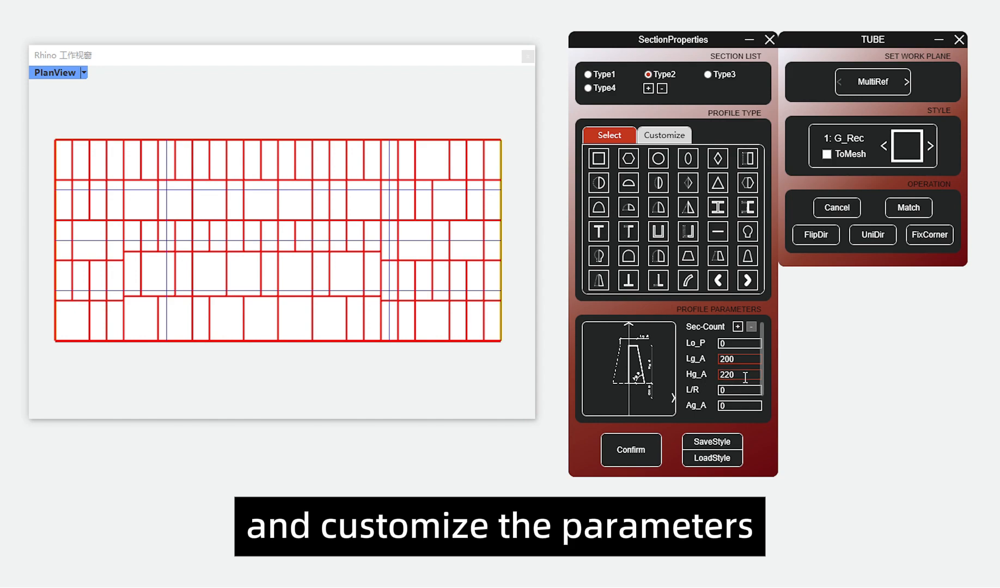
pyautogui.moveTo(745, 376); pyautogui.dragTo(706, 387)
pyautogui.write('300')
pyautogui.scroll(-1, 746, 397)
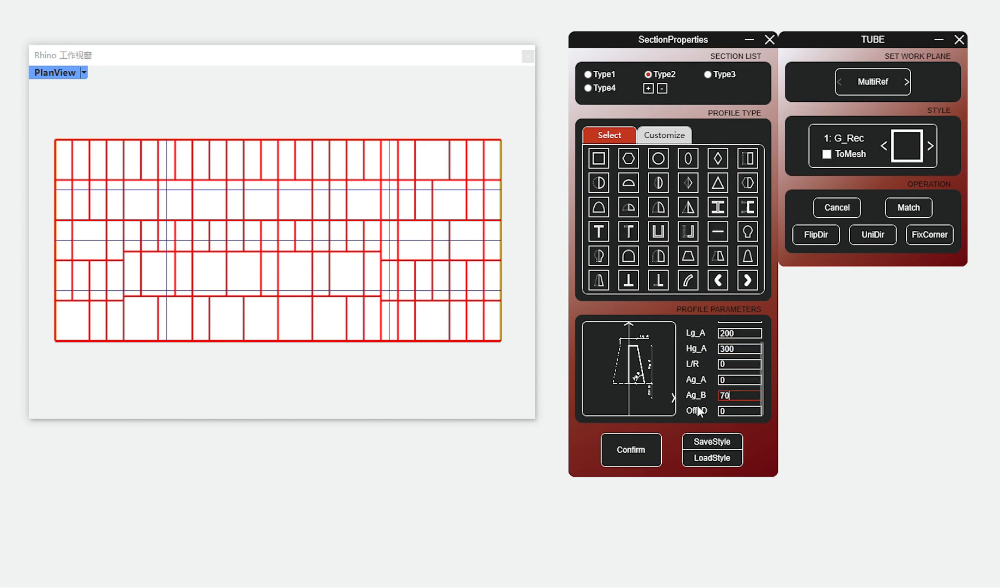
pyautogui.scroll(2, 732, 396)
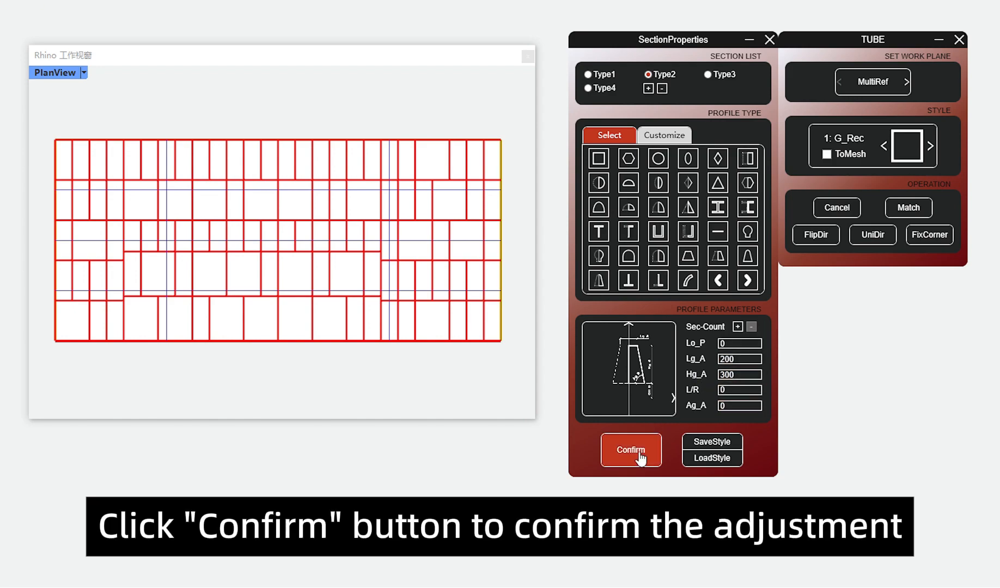
pyautogui.click(632, 450)
# Step: Replace the rods of the vertical pattern curves with section style 1: Con_Tra
pyautogui.click(884, 155)
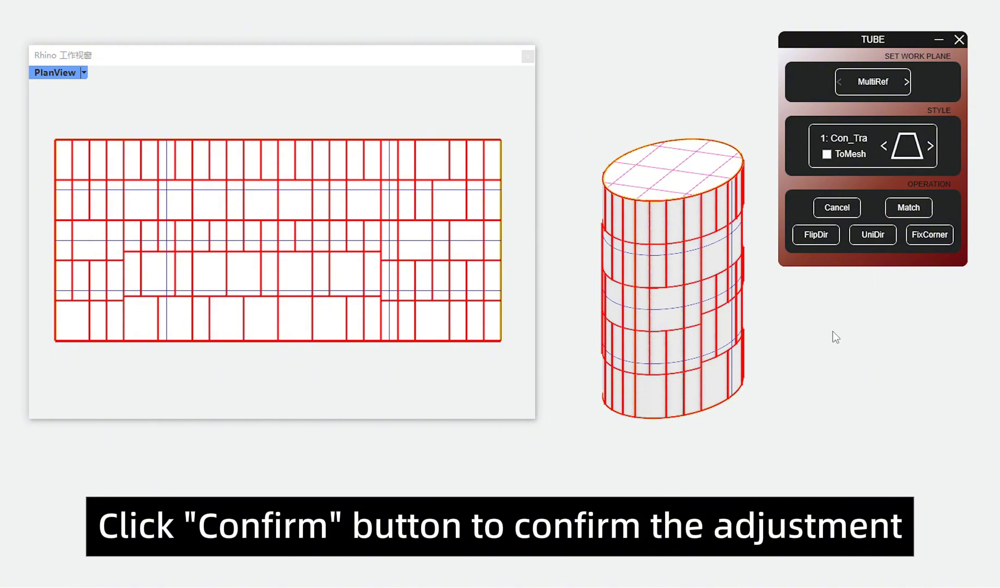
pyautogui.click(437, 181)
pyautogui.click(452, 216)
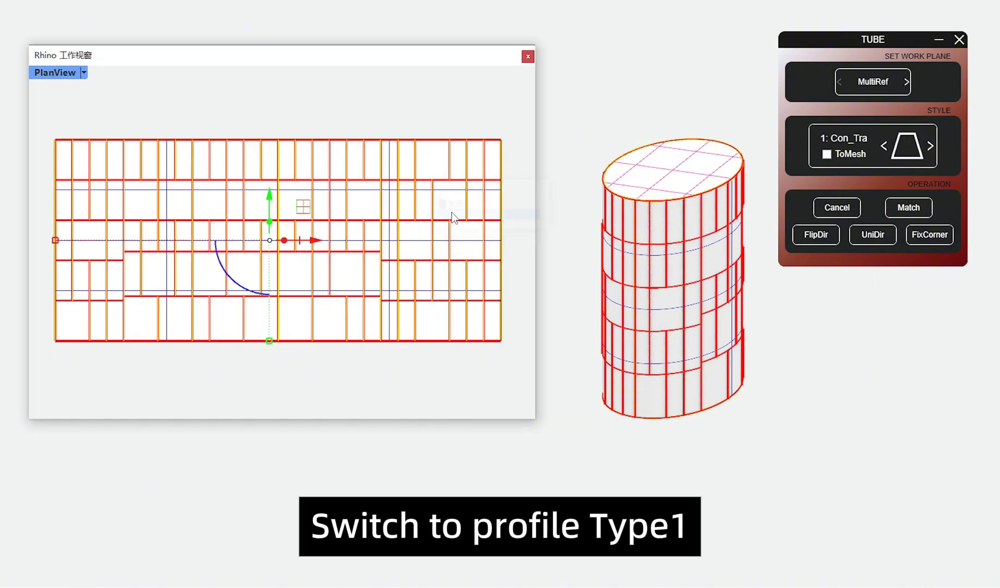
pyautogui.click(842, 140)
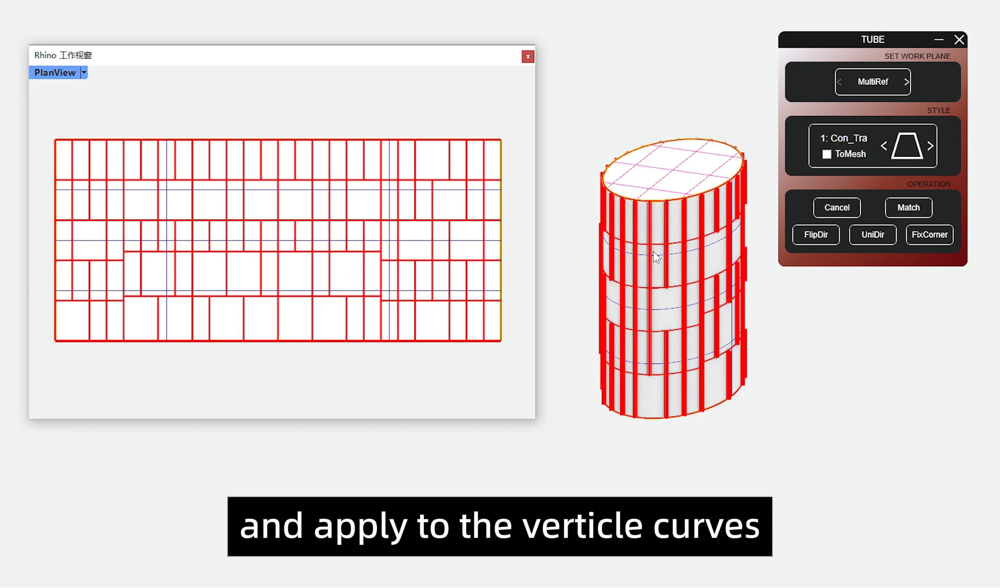
# Step: Replace the rods of the horizontal pattern curves with section style 2: Con_Tra_C
pyautogui.click(476, 200)
pyautogui.click(512, 230)
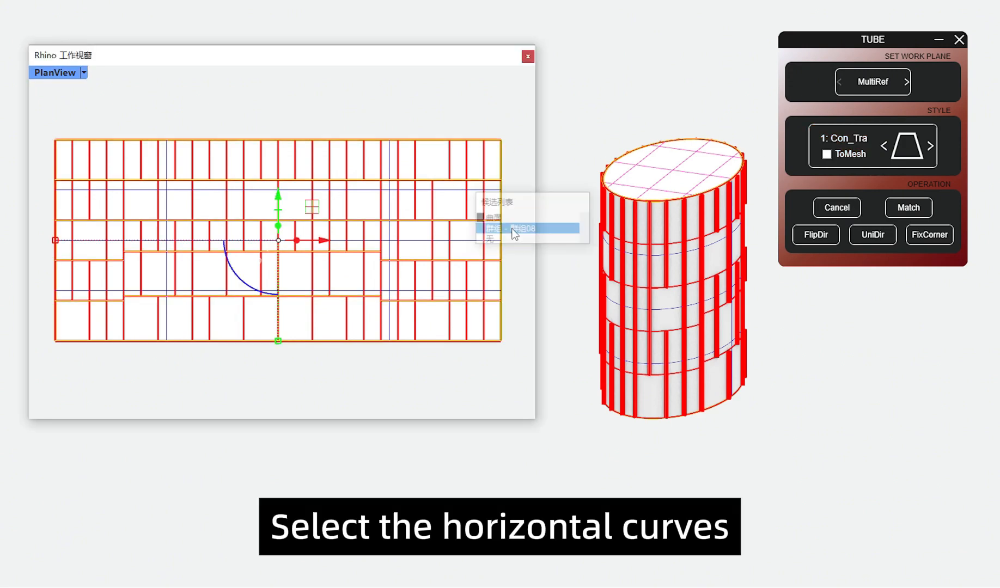
pyautogui.click(930, 146)
pyautogui.click(833, 147)
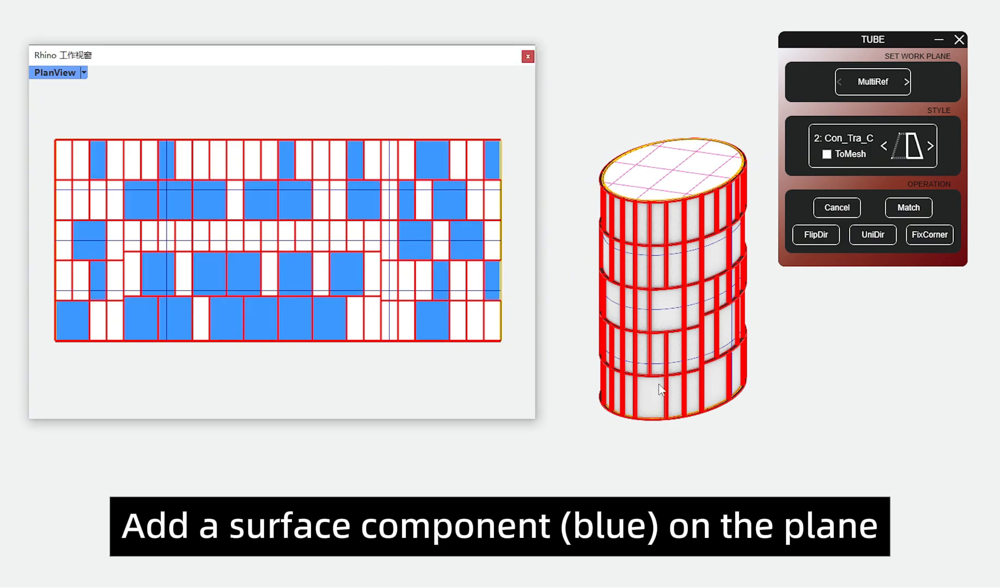
# Step: Check the grouping of the blue and green surface components on the unrolled plane by selecting each group in turn
pyautogui.click(314, 321)
pyautogui.click(352, 368)
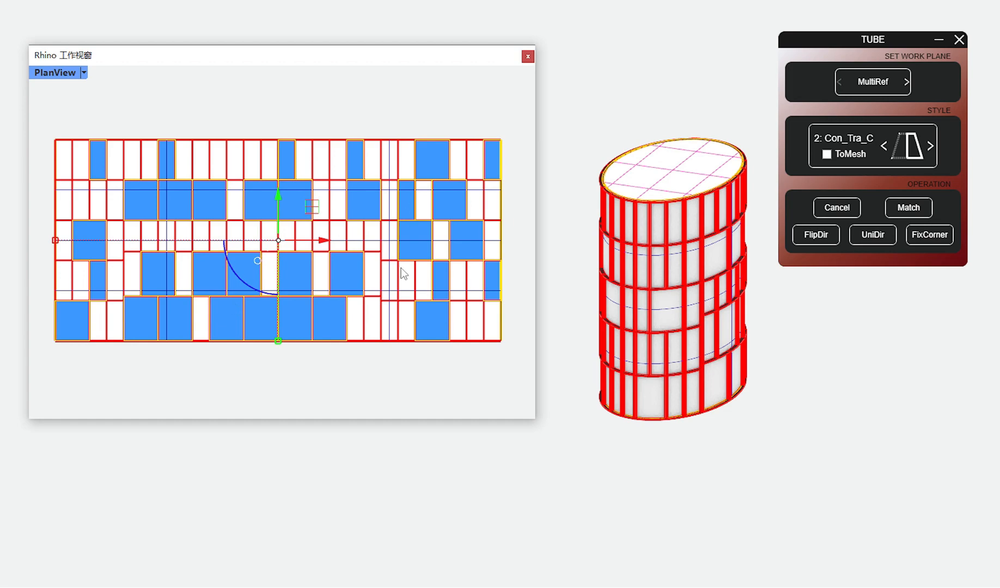
pyautogui.click(465, 364)
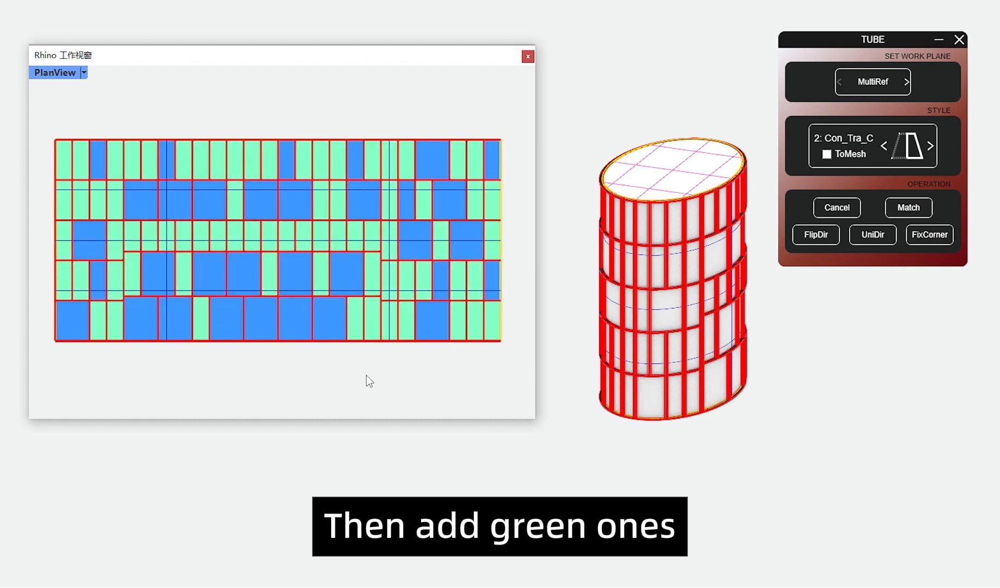
pyautogui.click(357, 327)
pyautogui.click(389, 366)
pyautogui.click(360, 380)
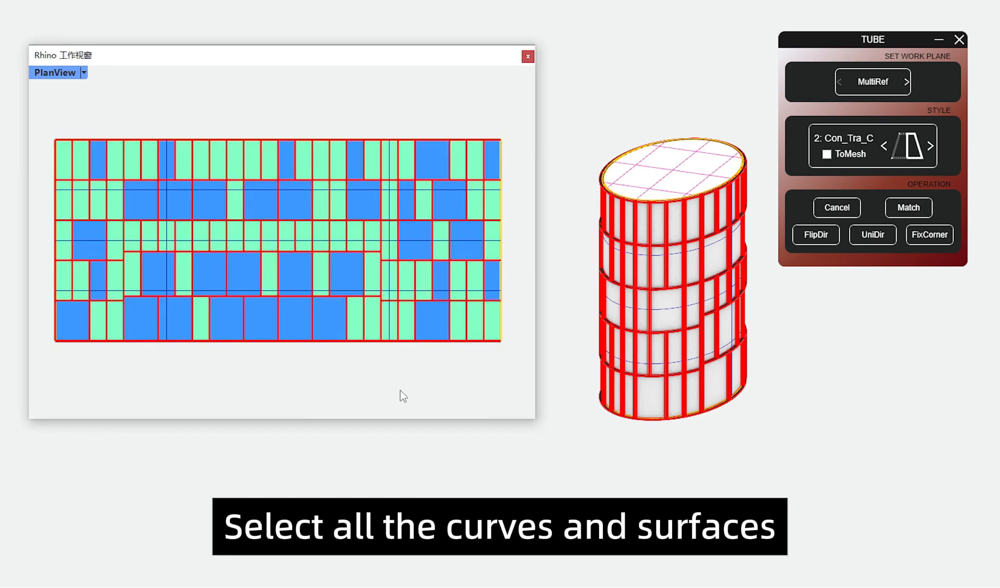
# Step: Project all the pattern curves and the green and blue surfaces from the unrolled plane onto the cylinder
pyautogui.moveTo(42, 125); pyautogui.dragTo(518, 367)
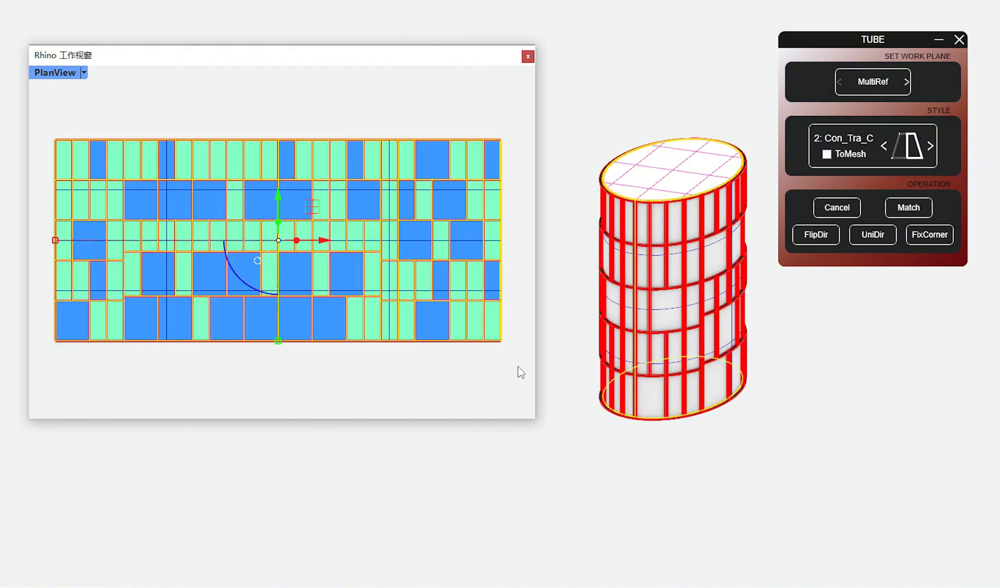
pyautogui.click(935, 41)
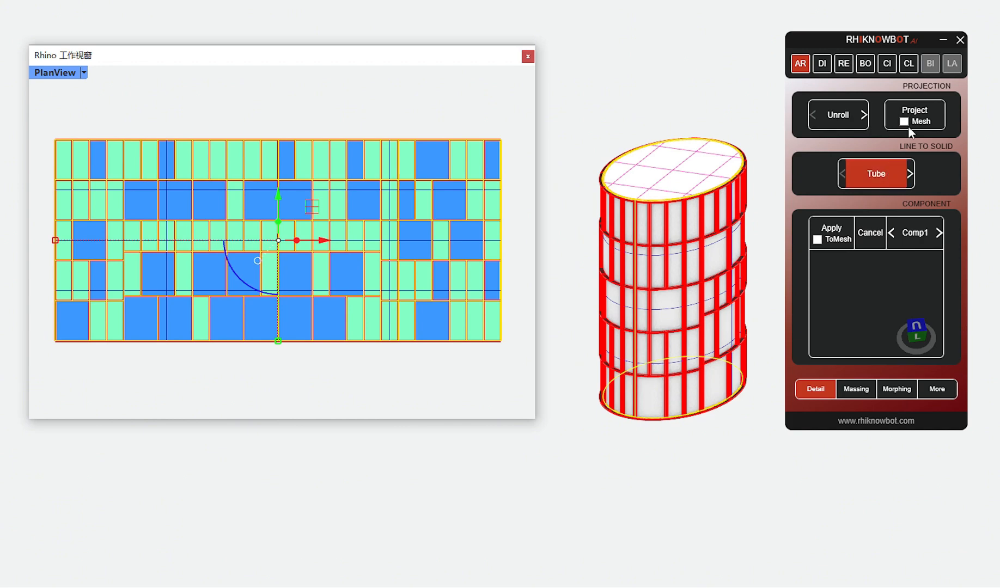
pyautogui.click(906, 108)
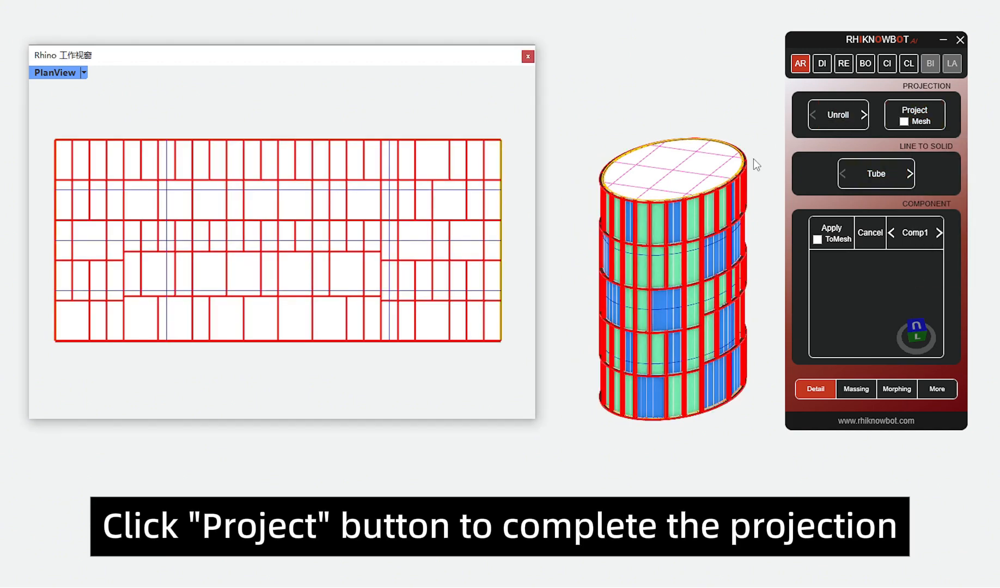
pyautogui.click(643, 484)
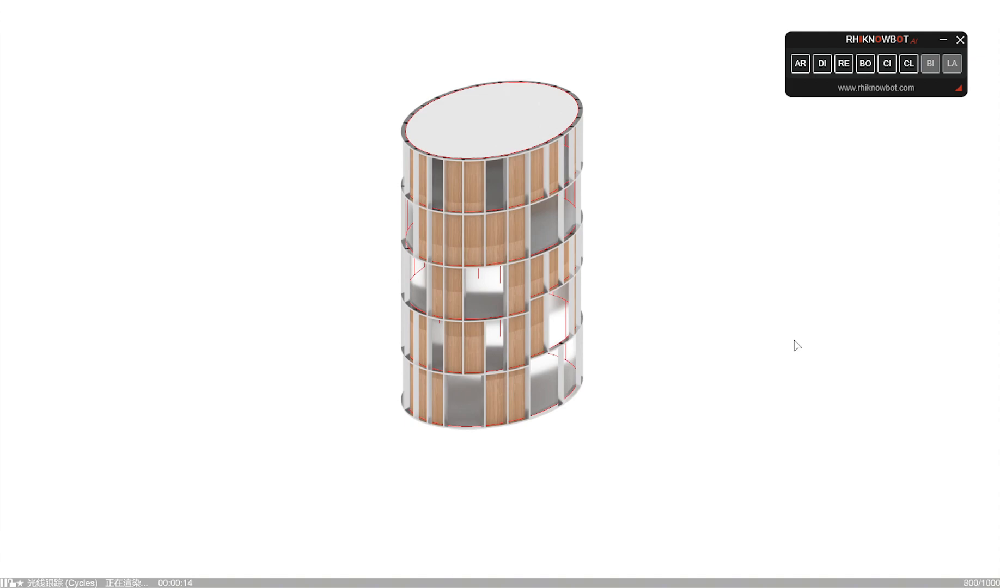
# Step: Select all curves of the rendered cylinder model and hide them
pyautogui.press('Return')
pyautogui.middleClick(703, 268)
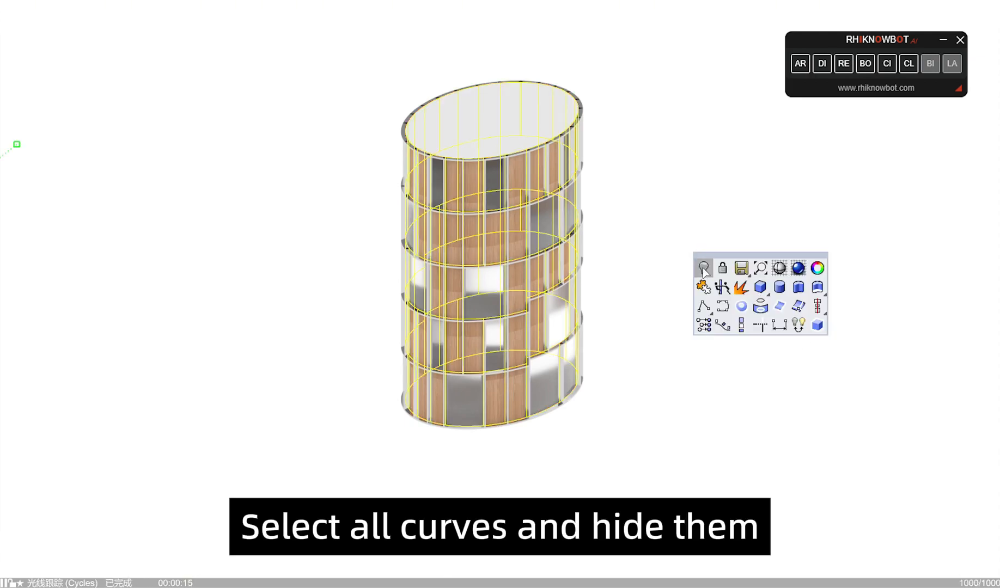
pyautogui.click(703, 269)
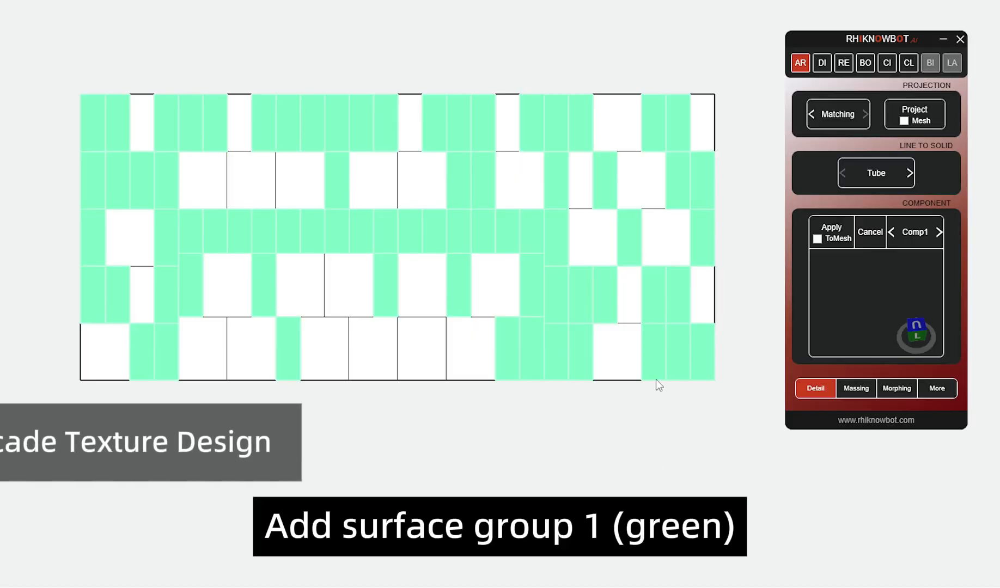
# Step: Add surface group 1 (green) and surface group 2 (blue) to the flat facade pattern, selecting each group in turn
pyautogui.click(656, 382)
pyautogui.click(708, 407)
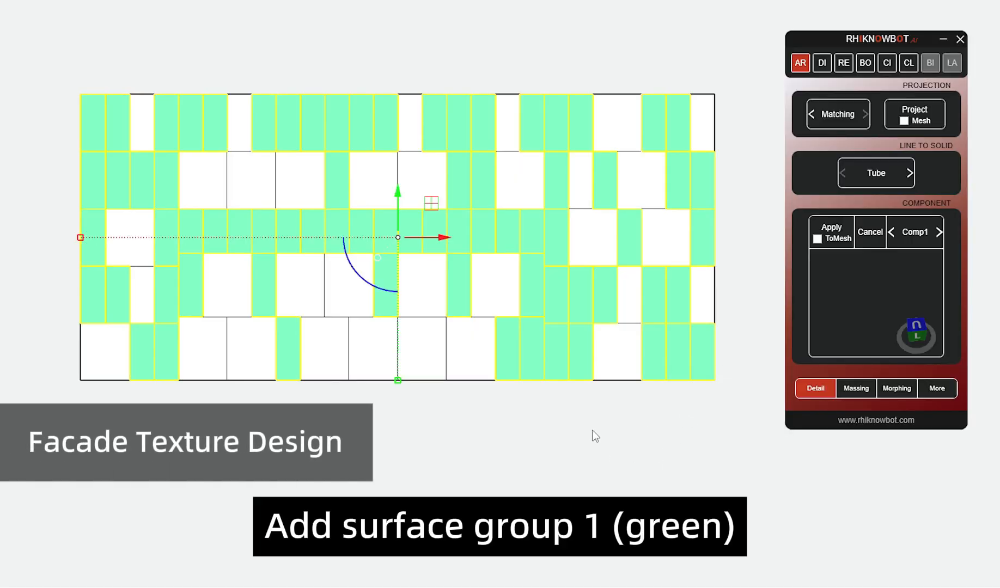
pyautogui.click(654, 448)
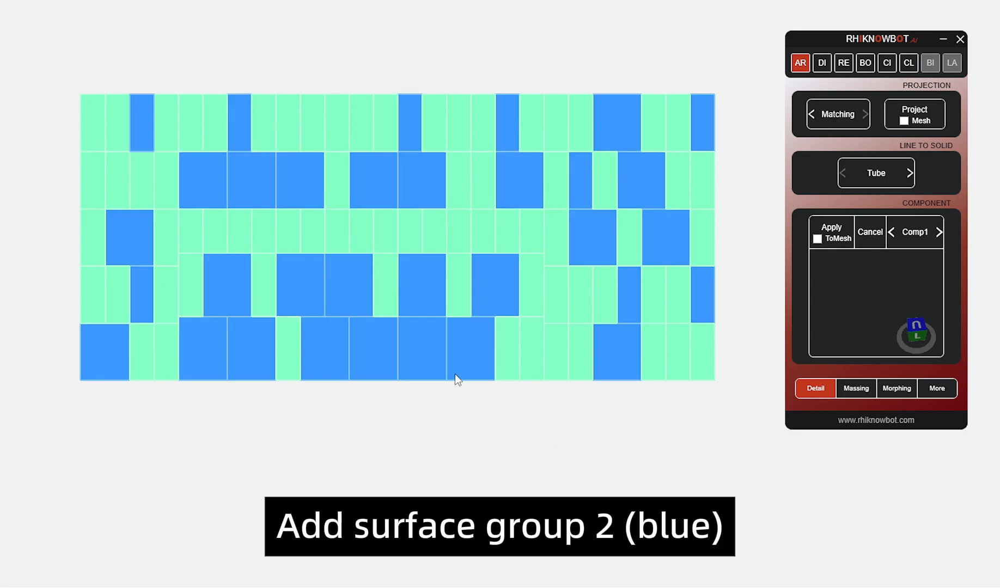
pyautogui.click(475, 379)
pyautogui.click(494, 409)
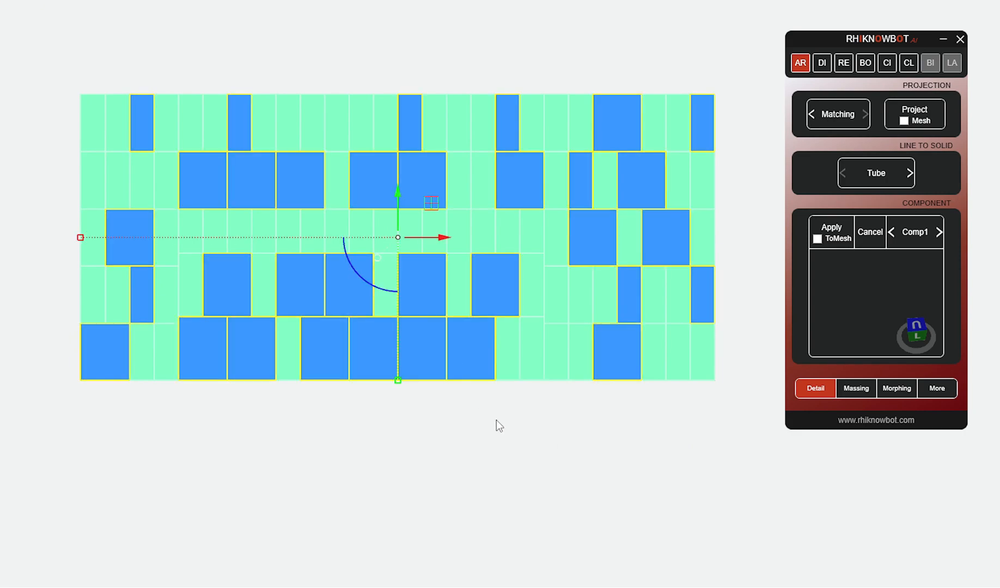
pyautogui.press('Escape')
# Step: Copy the green surface at the left end of the pattern's third row straight down to below the pattern
pyautogui.click(87, 254)
pyautogui.click(146, 289)
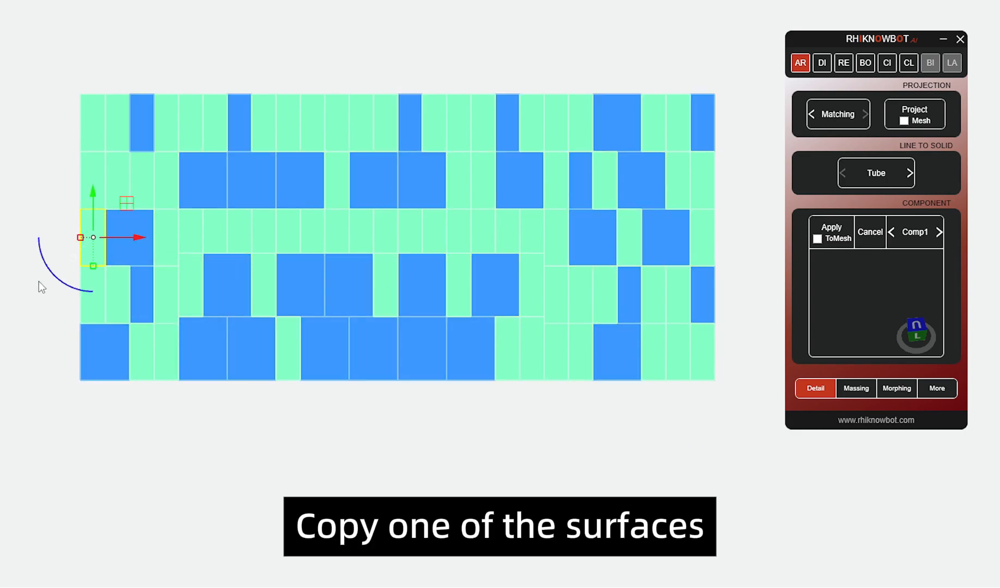
pyautogui.write('copy')
pyautogui.press('Return')
pyautogui.click(49, 221)
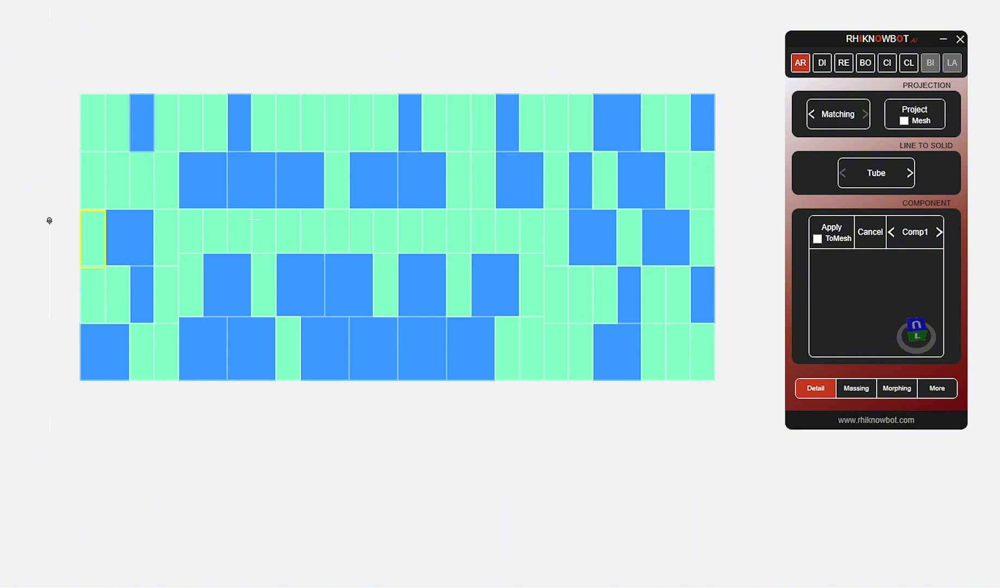
pyautogui.click(49, 411)
pyautogui.press('Return')
# Step: Clear the green fill from the copied surface and duplicate the blank surface a short distance to its right
pyautogui.moveTo(147, 463); pyautogui.dragTo(86, 419)
pyautogui.press('Delete')
pyautogui.moveTo(120, 478); pyautogui.dragTo(85, 444)
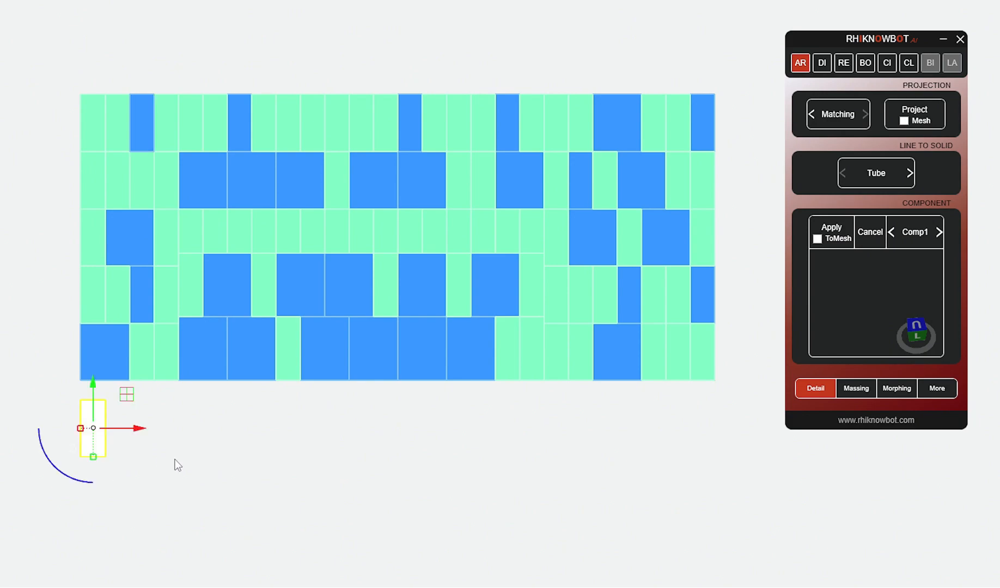
pyautogui.press('Return')
pyautogui.click(195, 467)
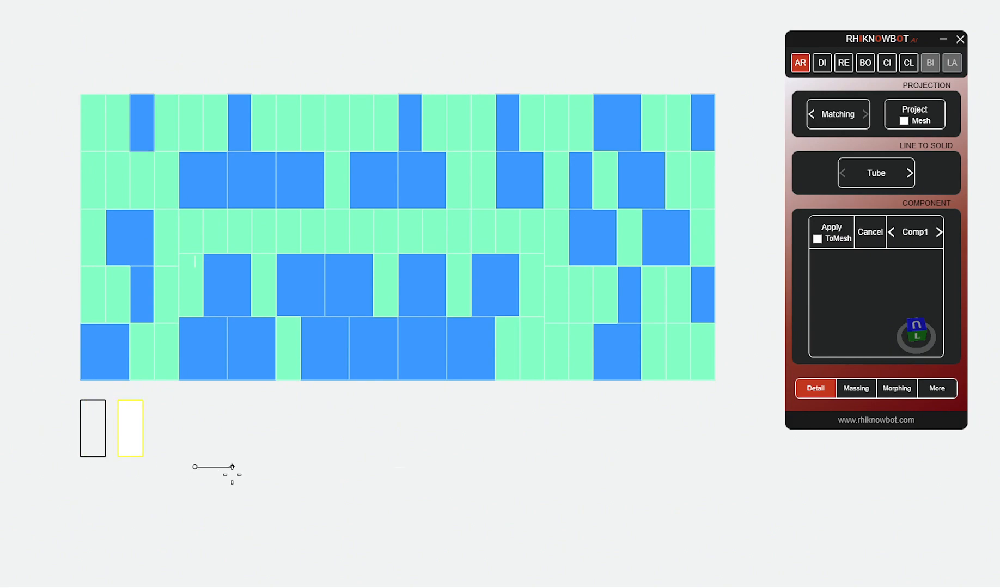
pyautogui.click(275, 467)
pyautogui.press('Return')
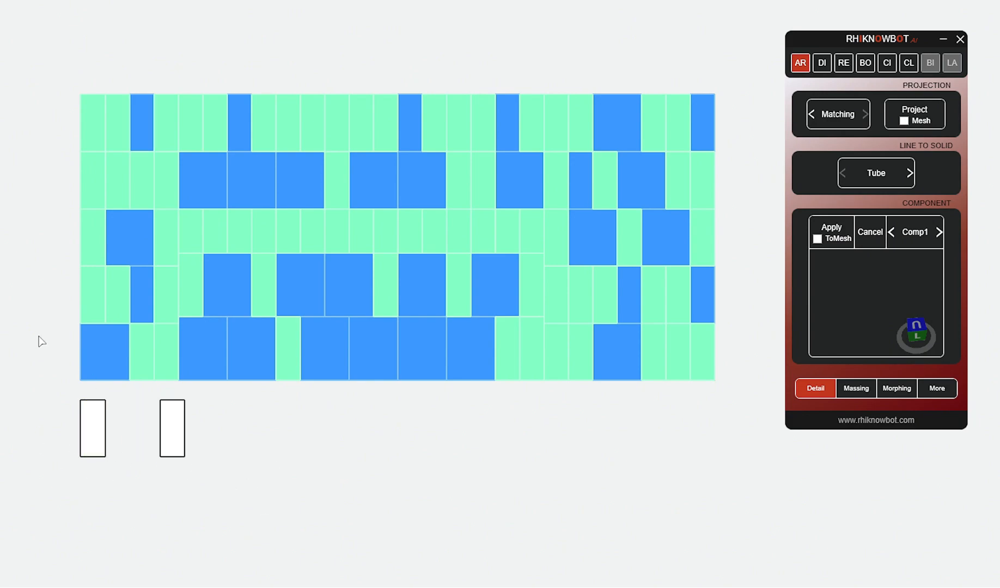
# Step: Draw a window-frame rectangle corner to corner around each of the two blank surfaces
pyautogui.moveTo(38, 336)
pyautogui.mouseDown()
pyautogui.moveTo(228, 460)
pyautogui.moveTo(245, 488)
pyautogui.mouseUp()
pyautogui.press('Return')
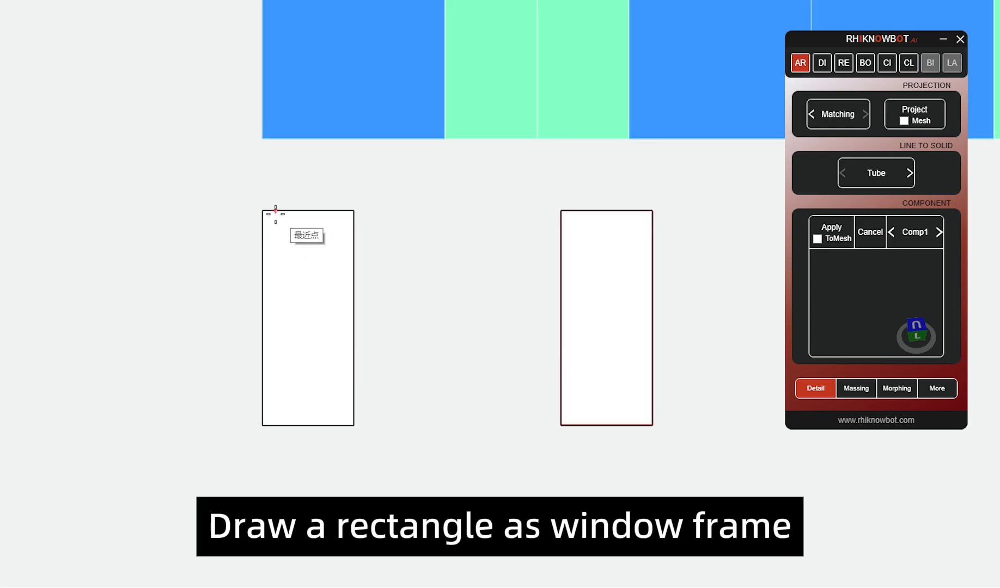
pyautogui.click(263, 210)
pyautogui.click(354, 425)
pyautogui.press('Return')
pyautogui.click(561, 210)
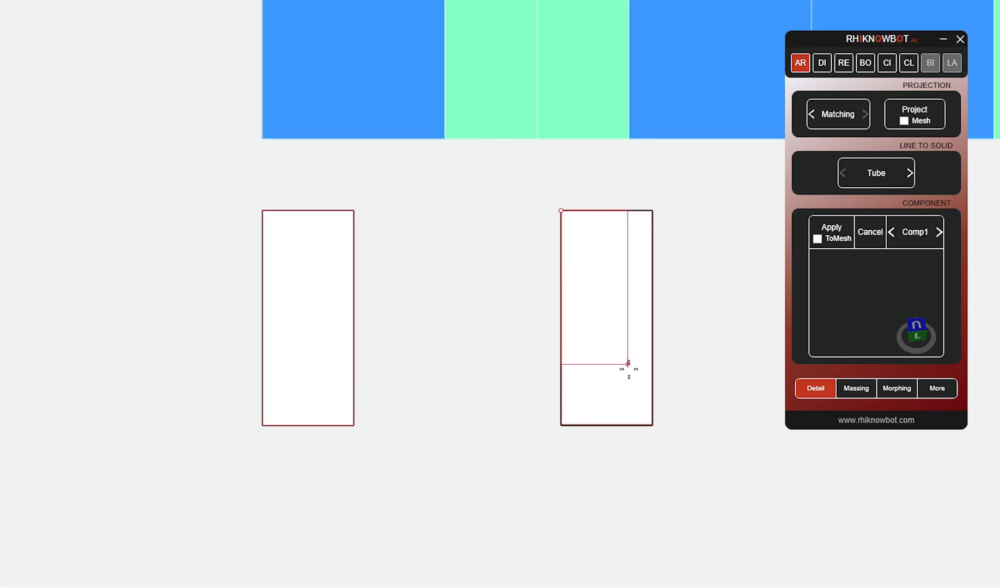
pyautogui.click(652, 425)
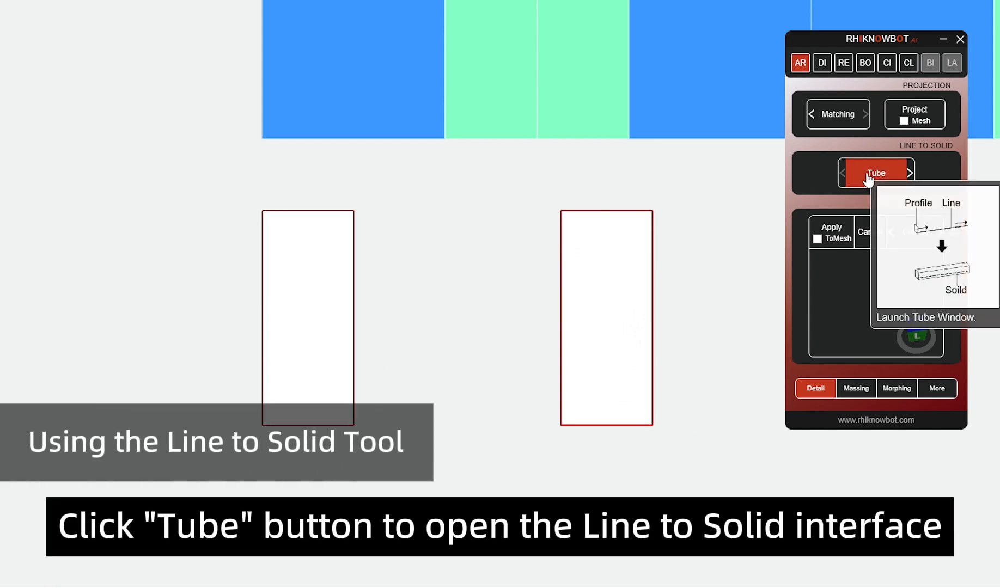
# Step: Match both frame rectangles to their surfaces with MultiRef in the Tube line-to-solid tool
pyautogui.click(868, 174)
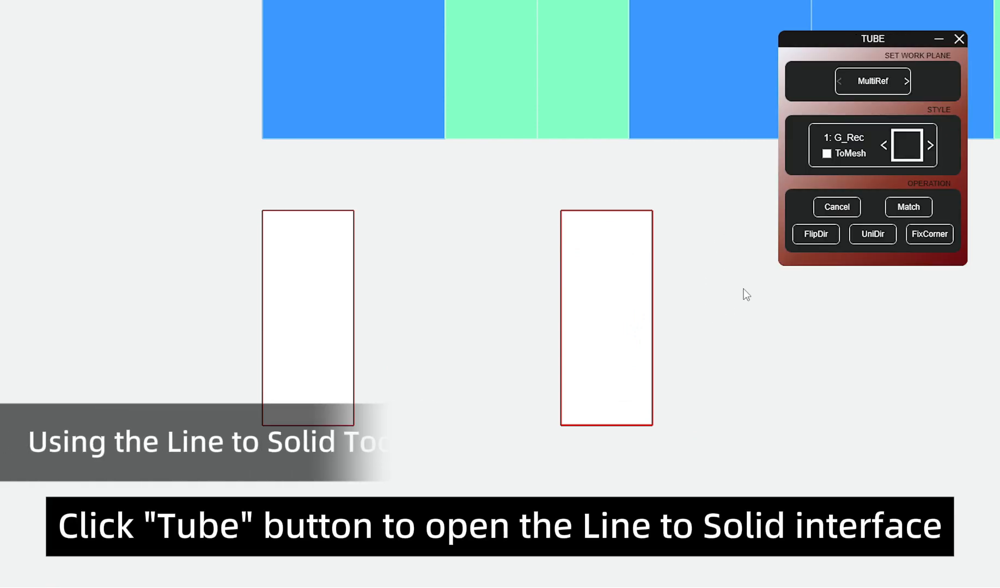
pyautogui.moveTo(247, 177); pyautogui.dragTo(689, 457)
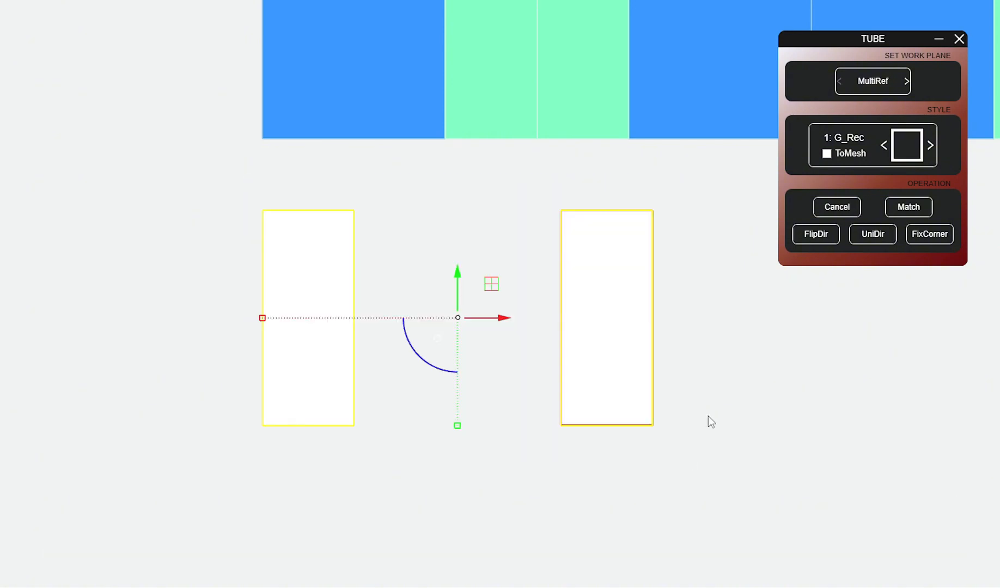
pyautogui.click(877, 77)
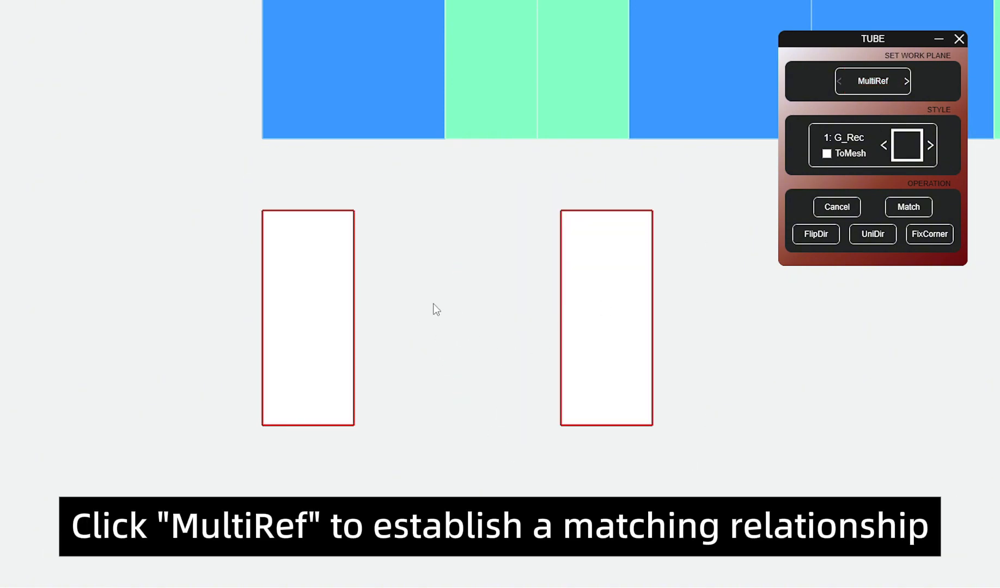
# Step: Choose the semi-trapezoidal Con_Tra_C profile for section Type1 and enlarge its parameter diagram
pyautogui.click(907, 156)
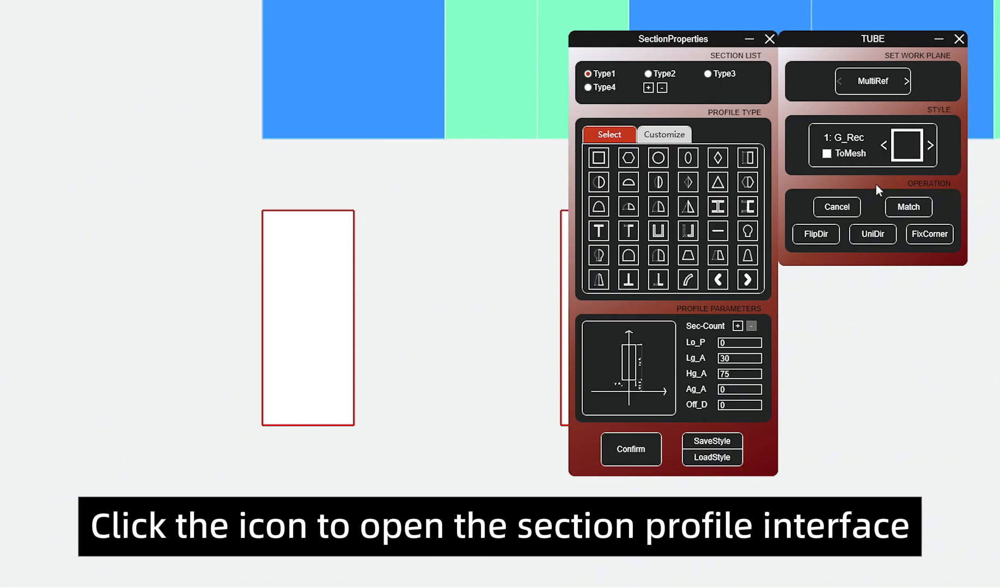
pyautogui.click(657, 231)
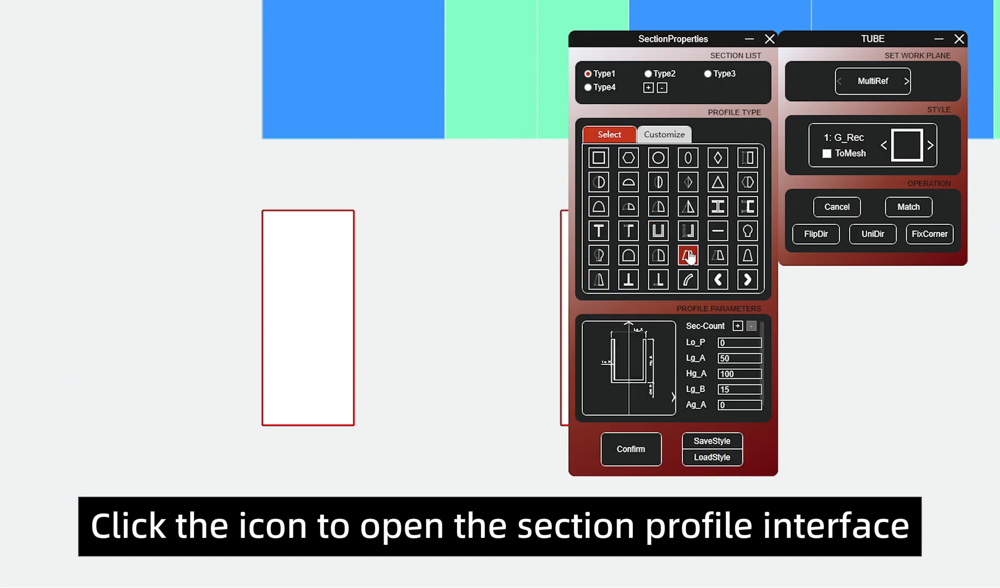
pyautogui.click(715, 257)
pyautogui.click(646, 375)
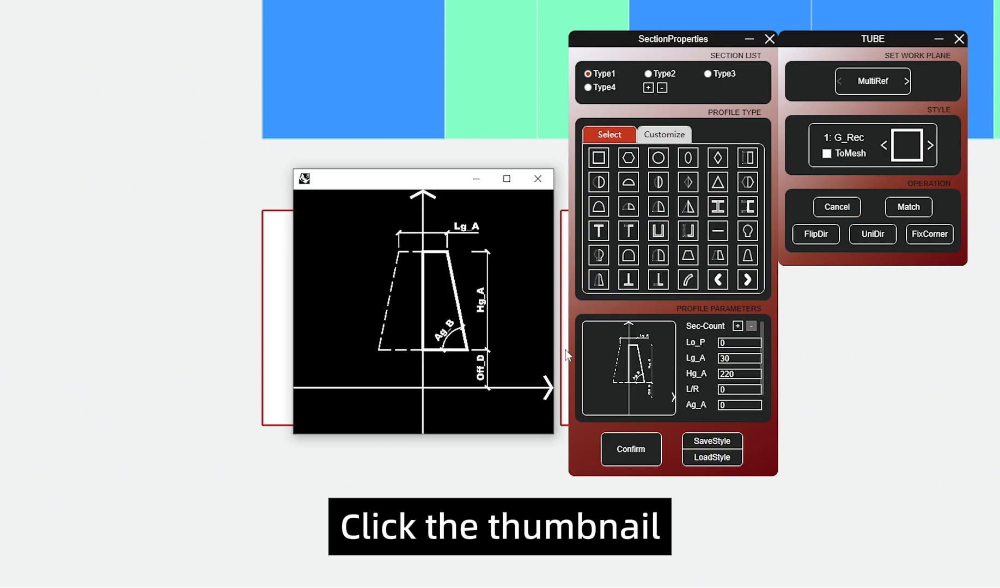
# Step: Set the section's Lg_A to 100 and Hg_A to 300, confirm the section properties and close the diagram
pyautogui.click(737, 359)
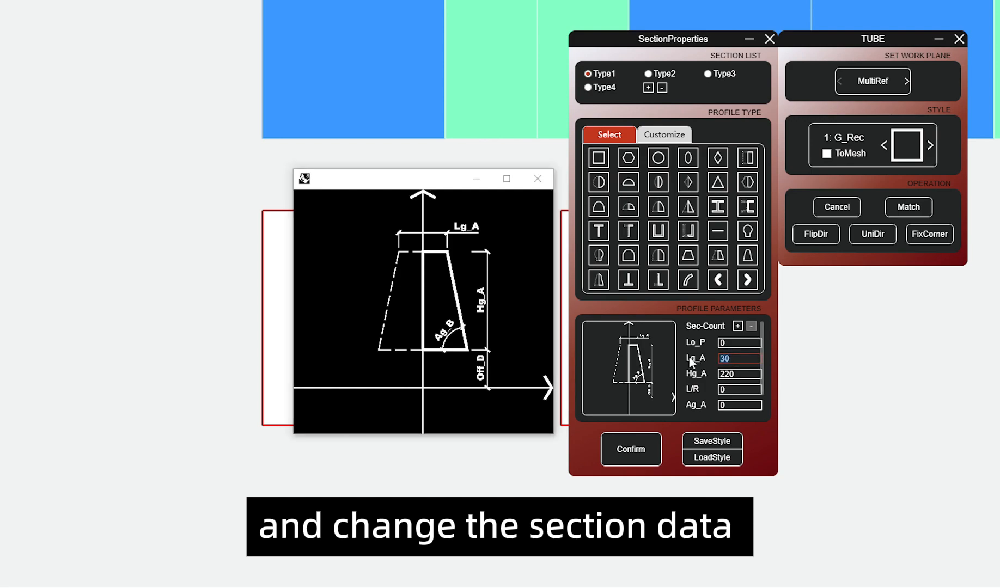
pyautogui.write('100')
pyautogui.press('Tab')
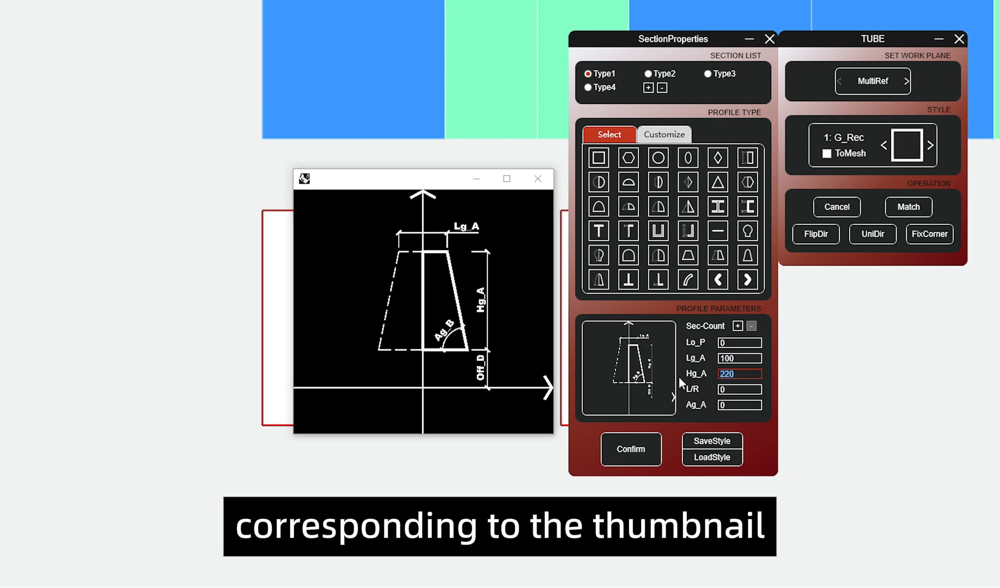
pyautogui.write('300')
pyautogui.scroll(-2, 750, 392)
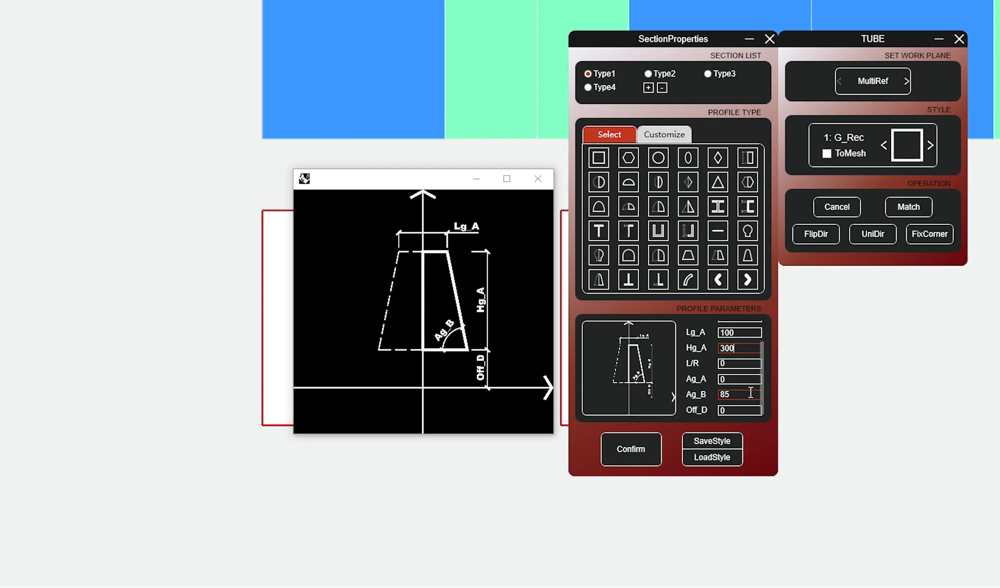
pyautogui.click(751, 392)
pyautogui.click(641, 451)
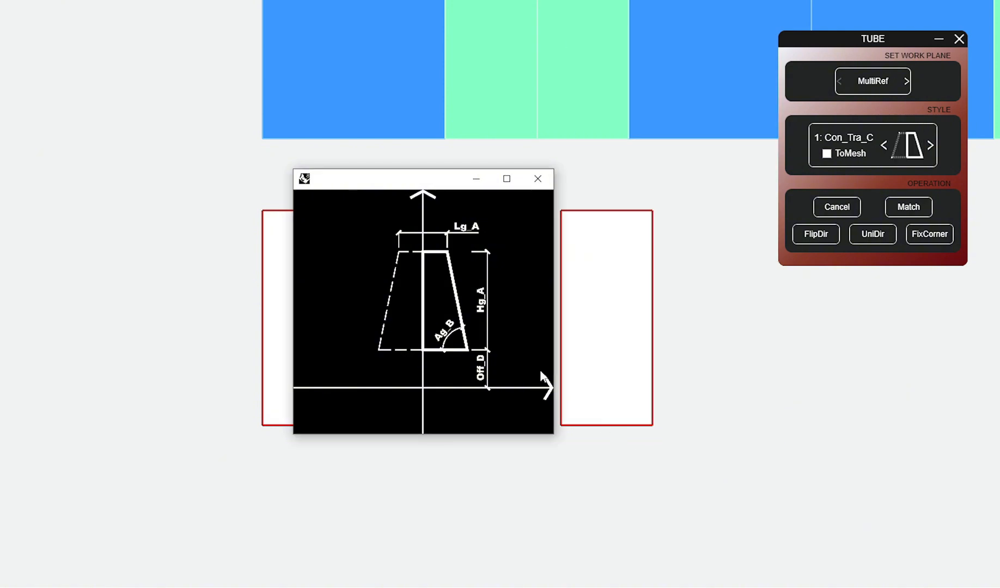
pyautogui.click(538, 180)
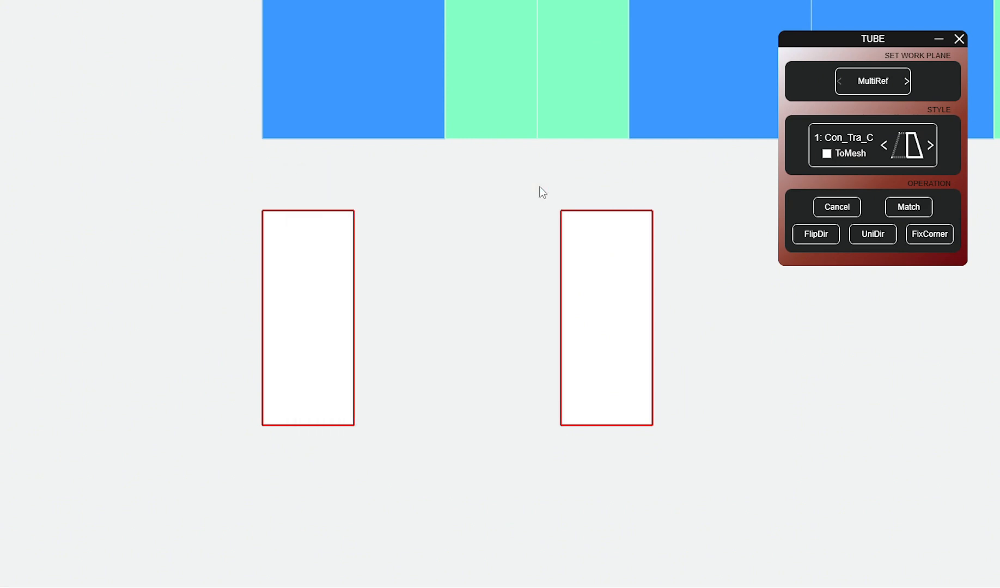
# Step: Try to generate a solid frame along the left rectangle with section style 1: Con_Tra_C, and inspect its direction
pyautogui.moveTo(248, 195); pyautogui.dragTo(383, 443)
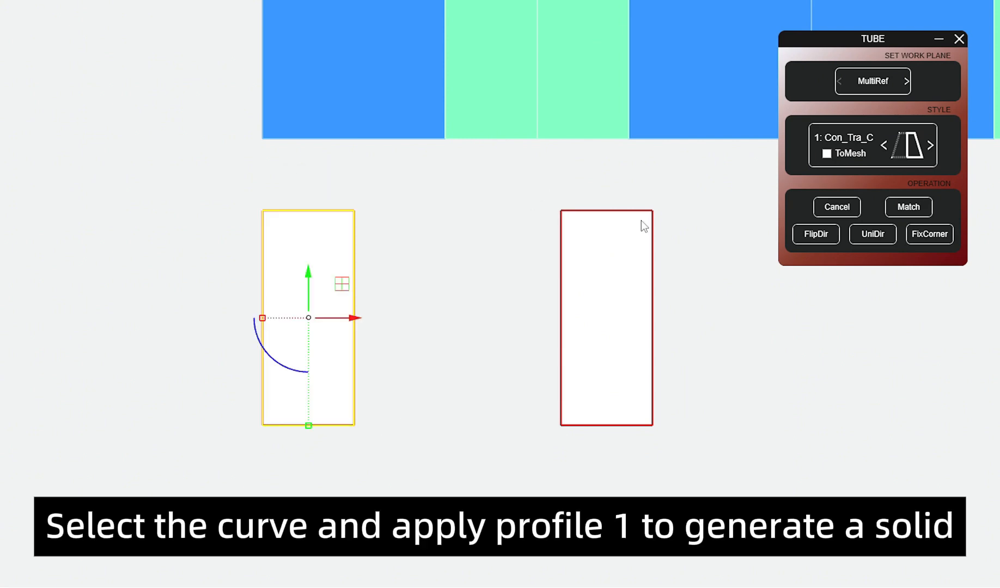
pyautogui.click(828, 140)
pyautogui.click(370, 372)
pyautogui.click(365, 369)
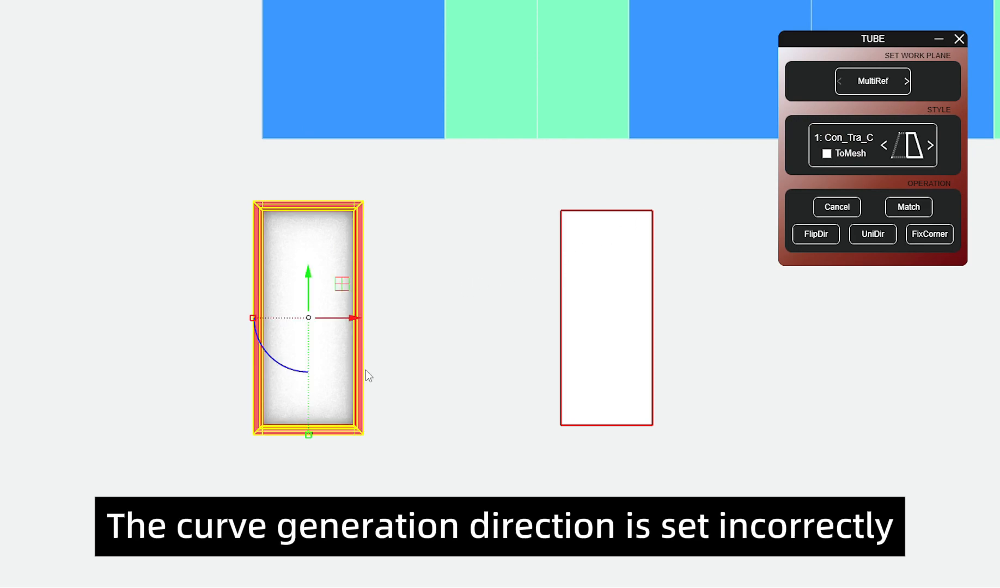
pyautogui.click(354, 369)
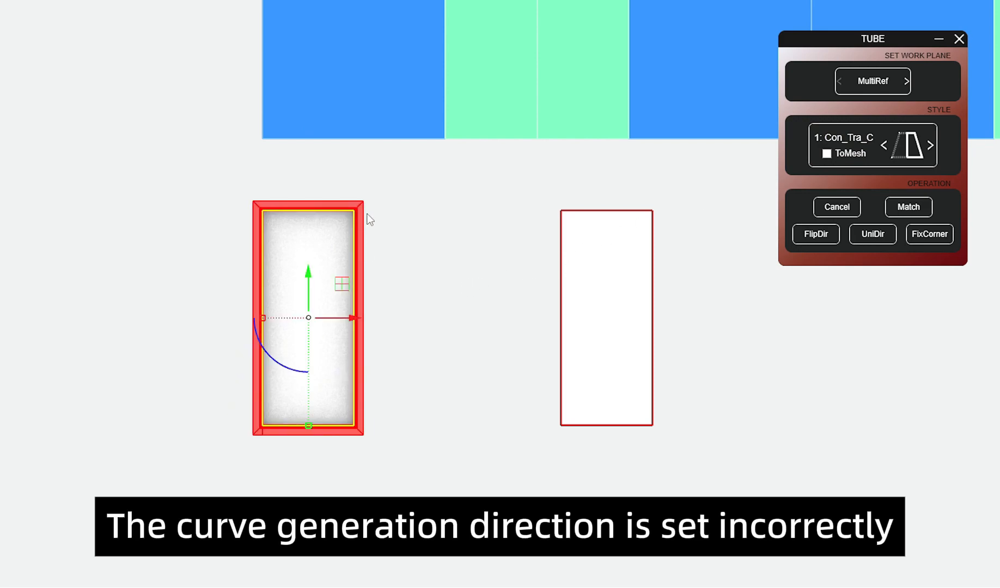
pyautogui.click(417, 256)
# Step: Cancel the solid generated on the left frame rectangle
pyautogui.moveTo(230, 187); pyautogui.dragTo(410, 465)
pyautogui.click(837, 207)
pyautogui.click(517, 283)
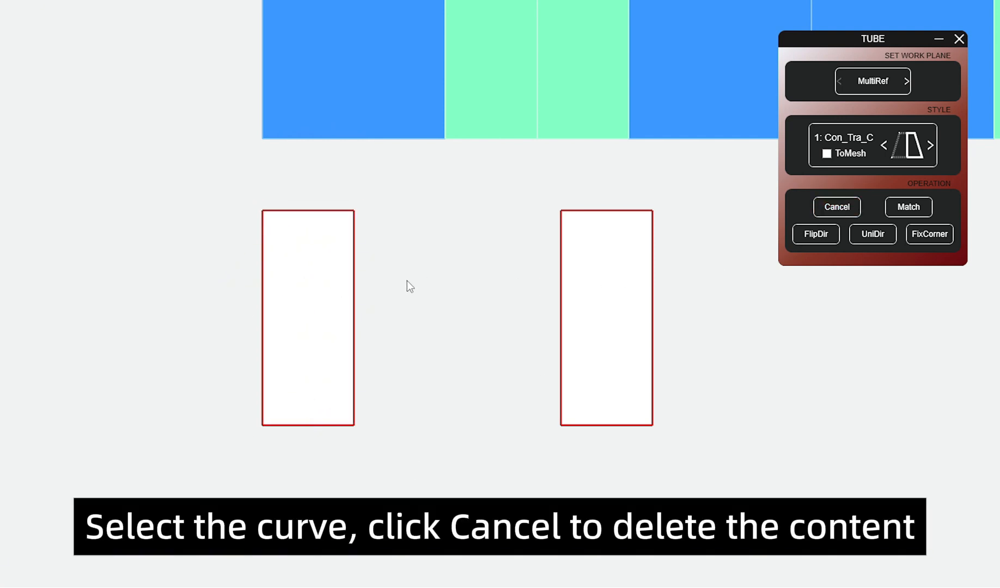
# Step: Flip the direction of the left frame rectangle and generate its solid again with style 1: Con_Tra_C
pyautogui.moveTo(399, 322); pyautogui.dragTo(345, 288)
pyautogui.click(388, 267)
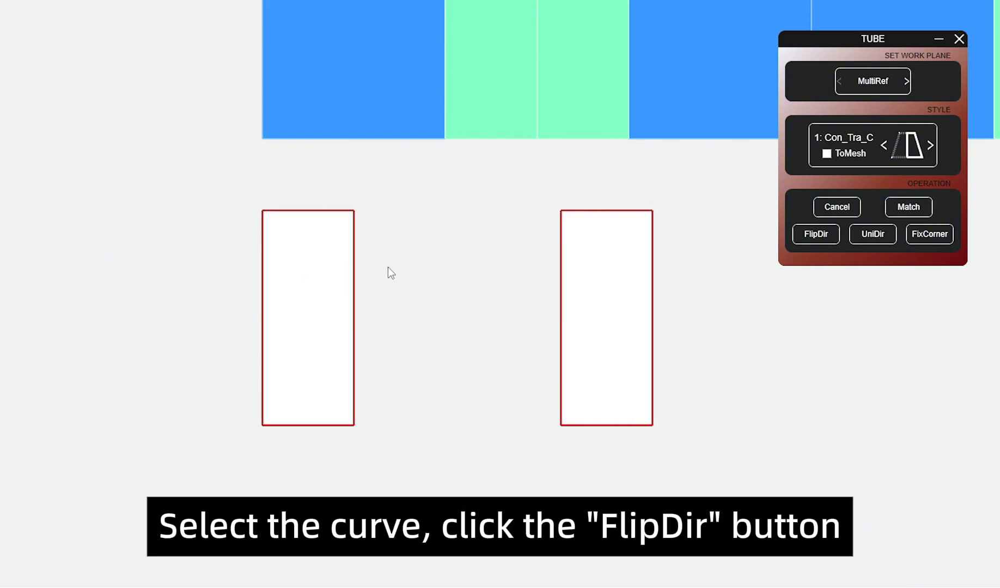
pyautogui.click(355, 264)
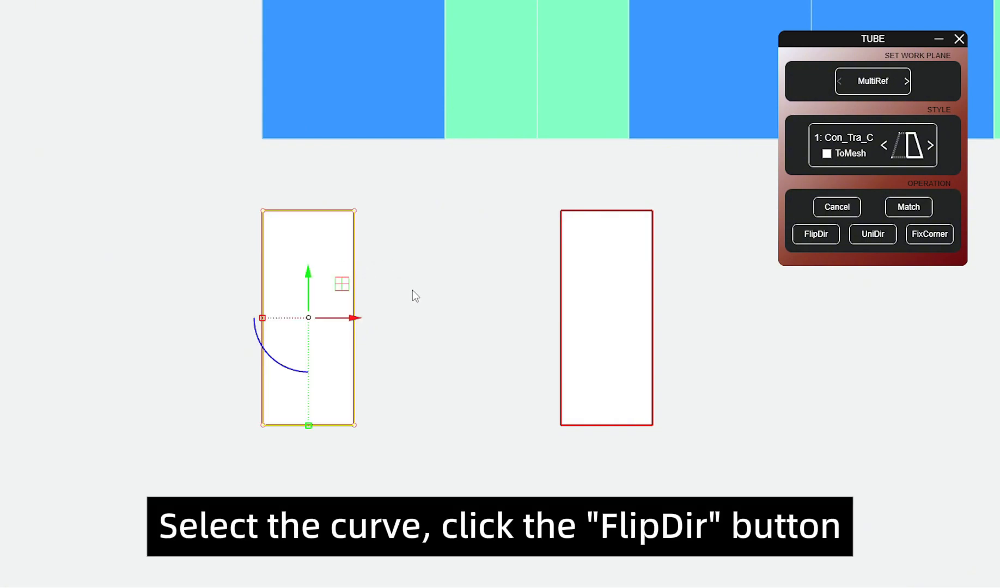
pyautogui.click(812, 239)
pyautogui.moveTo(429, 305); pyautogui.dragTo(351, 265)
pyautogui.click(849, 139)
pyautogui.click(486, 263)
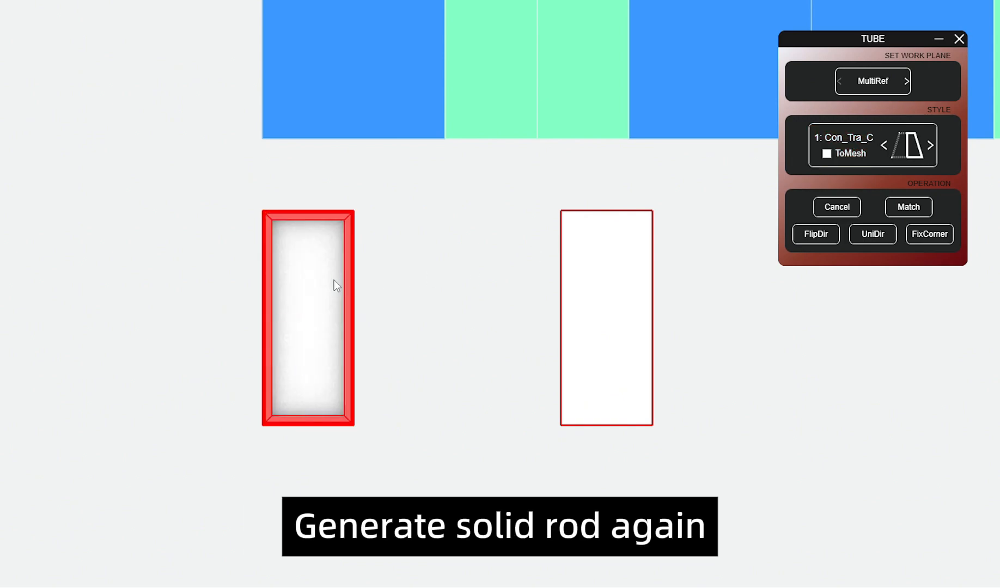
# Step: Flip the direction of the second frame rectangle and generate its solid with style 1: Con_Tra_C
pyautogui.click(329, 278)
pyautogui.click(411, 371)
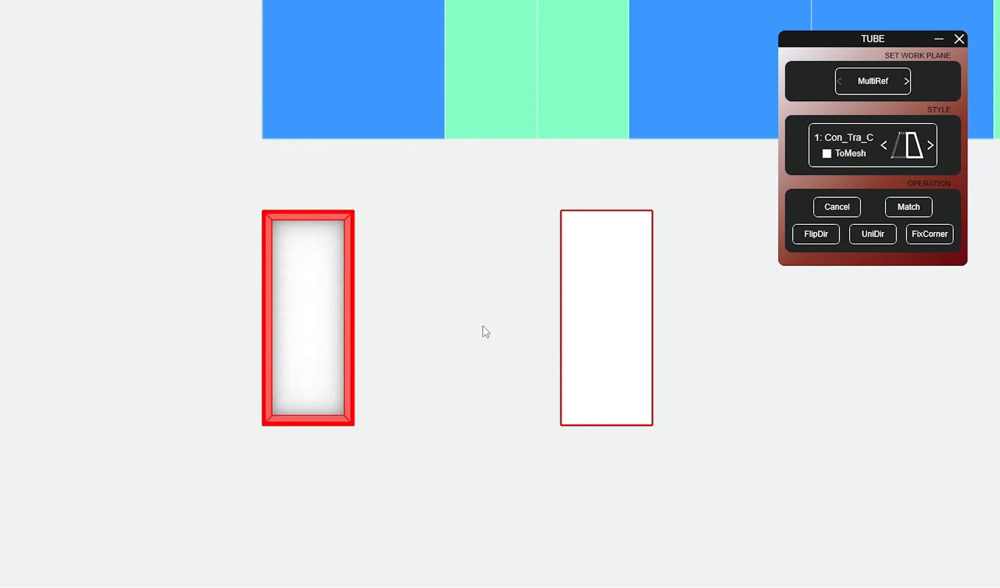
pyautogui.moveTo(699, 317); pyautogui.dragTo(613, 256)
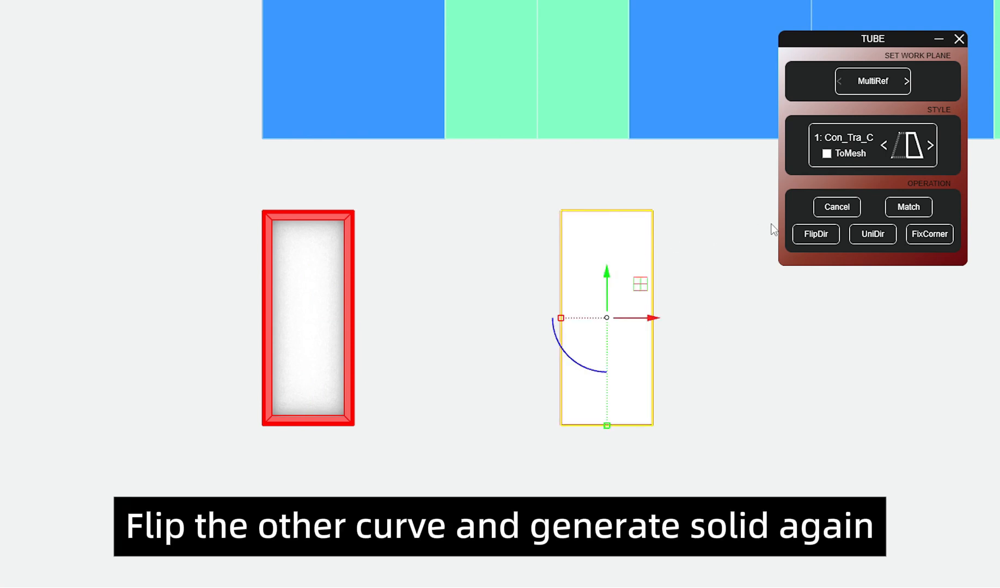
pyautogui.click(816, 234)
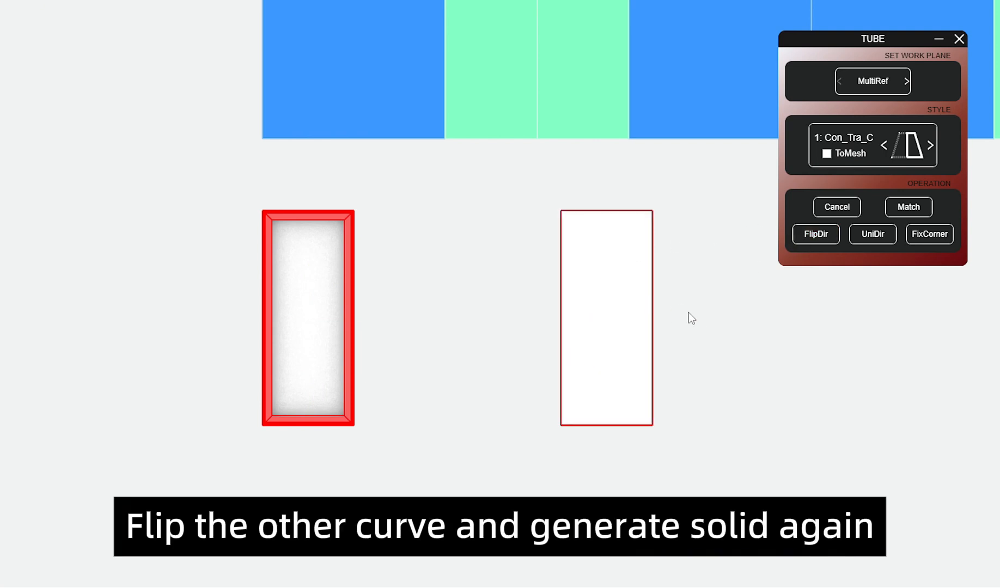
pyautogui.moveTo(688, 312); pyautogui.dragTo(626, 285)
pyautogui.click(844, 139)
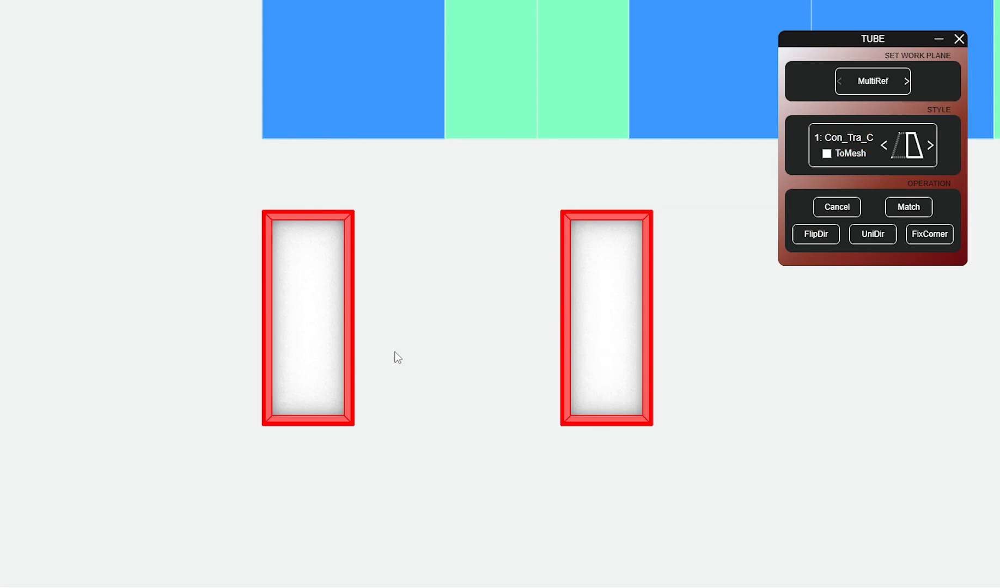
# Step: Fill the left frame with a grey surface and the second frame with an orange wooden veneer surface
pyautogui.moveTo(395, 353); pyautogui.dragTo(330, 305)
pyautogui.press('Return')
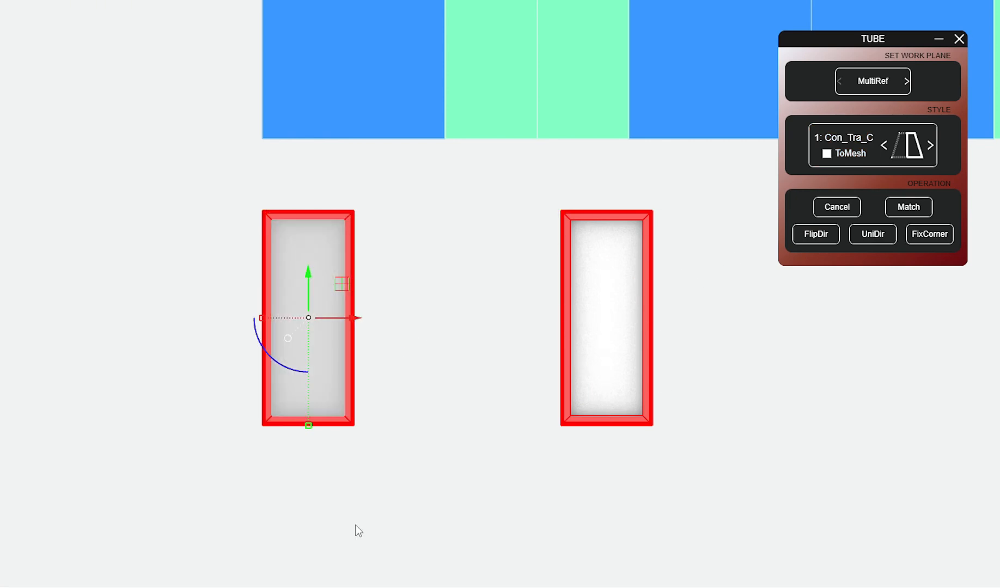
pyautogui.press('Escape')
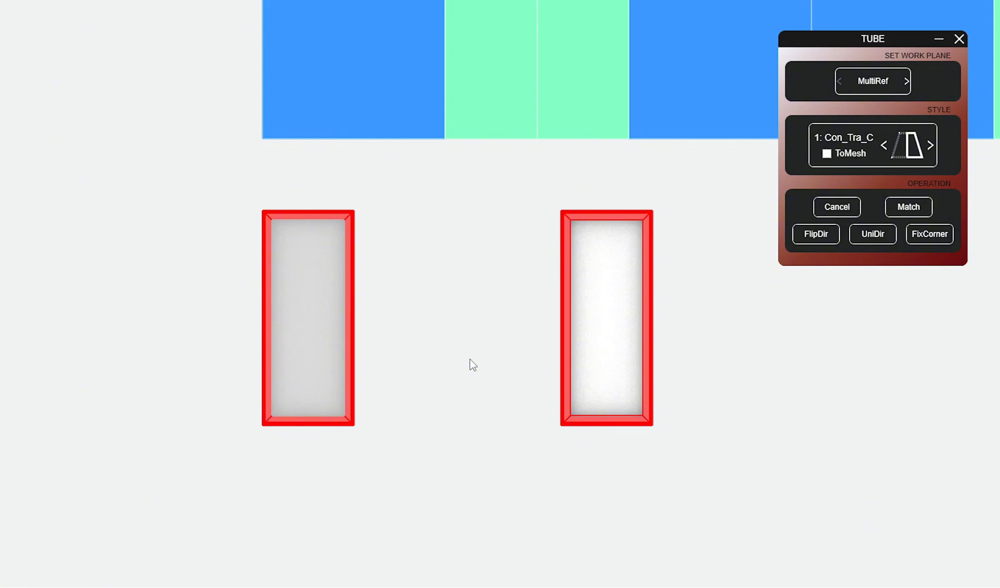
pyautogui.click(607, 335)
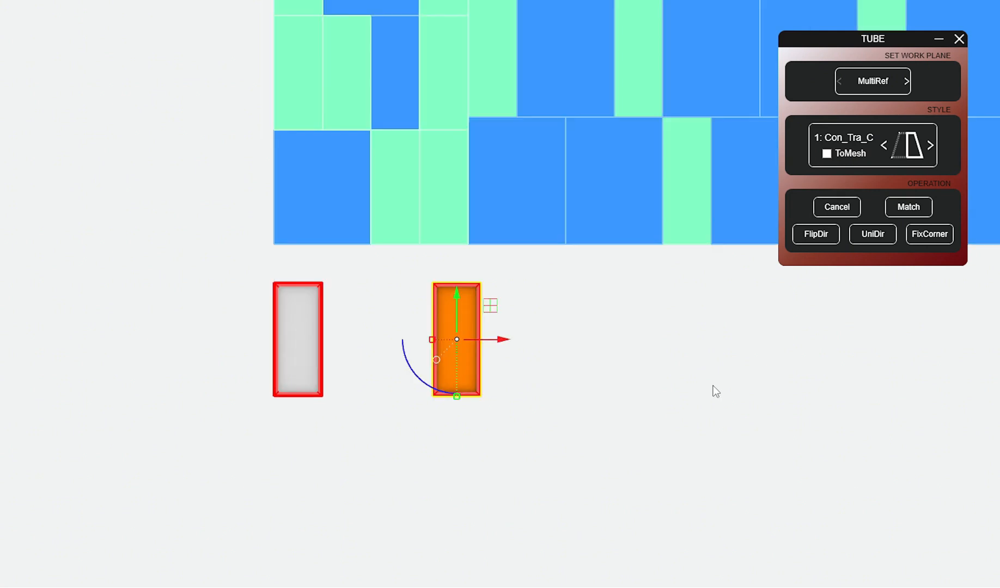
# Step: Copy the reference surface beside the orange-filled frame and draw a window-frame rectangle along the copy's outline
pyautogui.press('c')
pyautogui.click(556, 325)
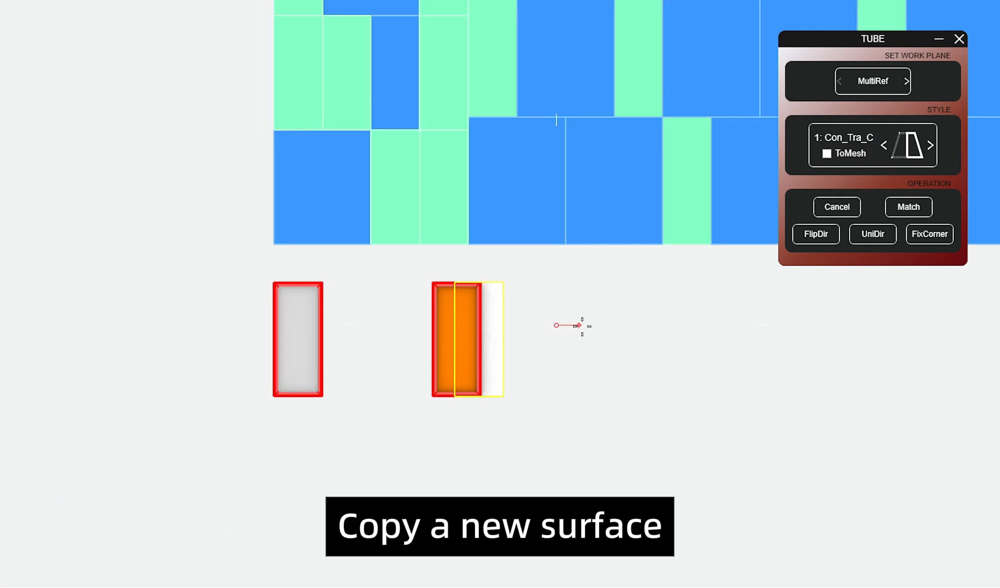
pyautogui.click(669, 335)
pyautogui.press('Escape')
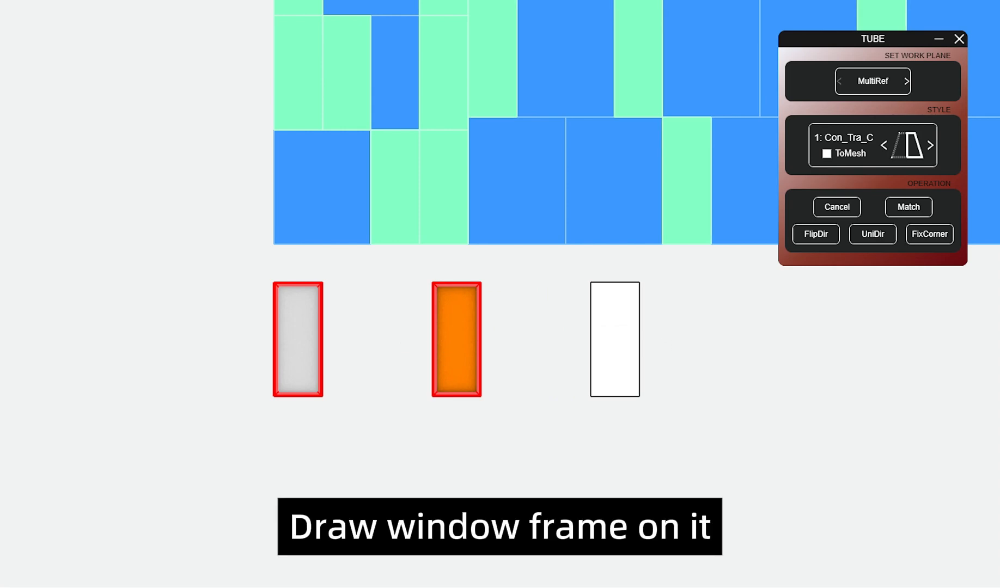
pyautogui.click(591, 283)
pyautogui.click(641, 396)
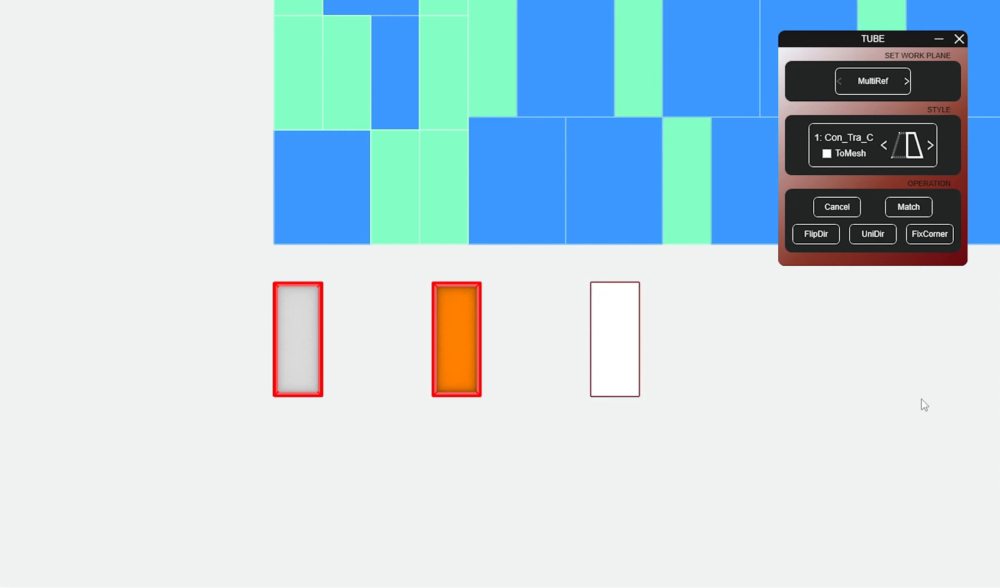
# Step: Establish a MultiRef matching relationship between the third reference surface and its frame rectangle
pyautogui.click(640, 351)
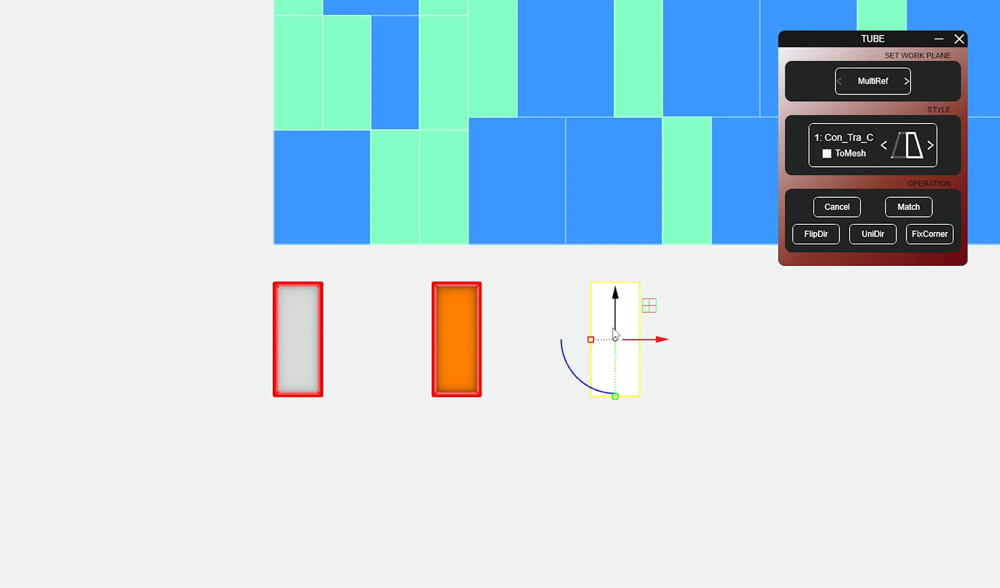
pyautogui.click(870, 90)
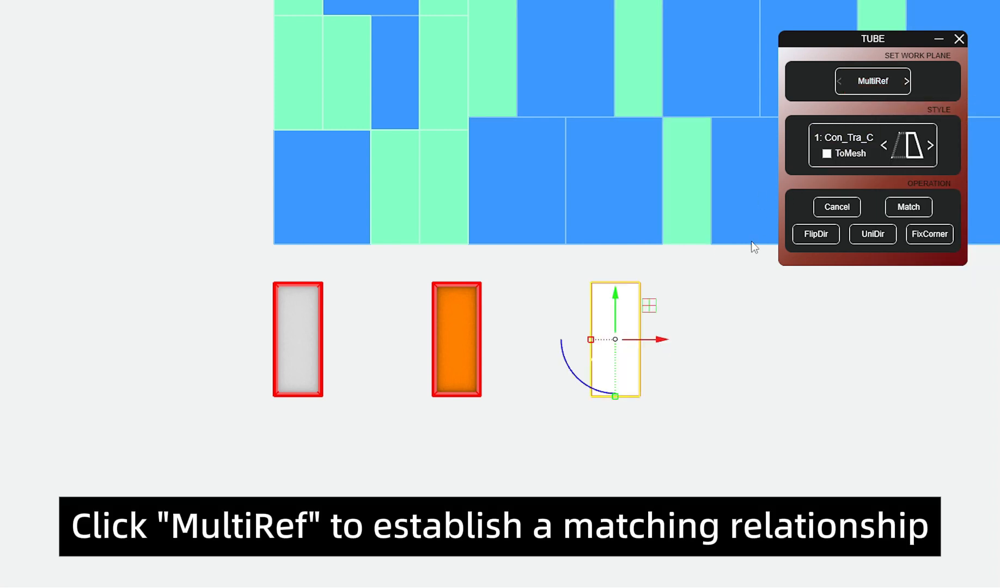
pyautogui.click(711, 315)
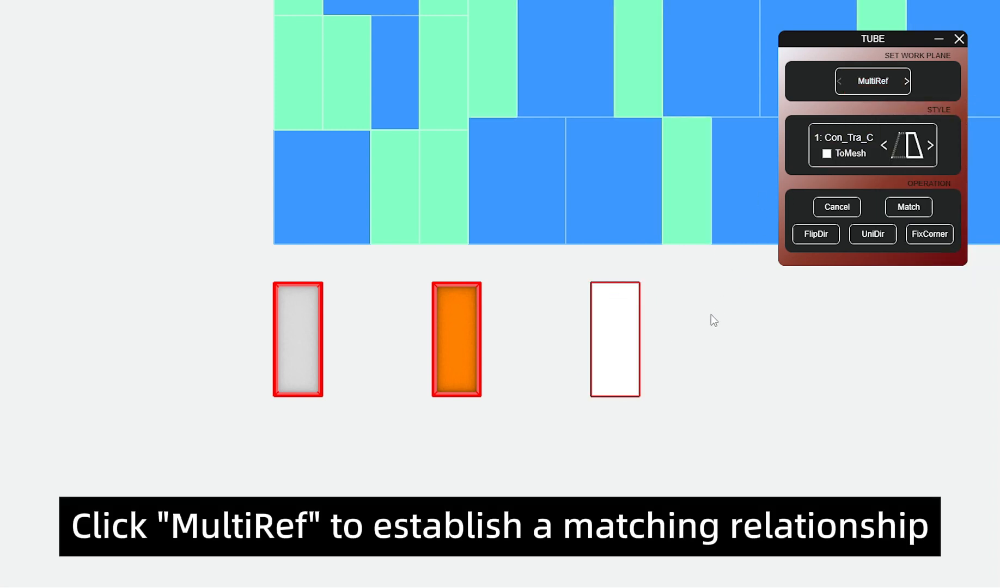
# Step: Set section Type2 to the G_Rec_C rectangular profile with Lg_A 100 and Hg_A 300, and confirm the section properties
pyautogui.click(904, 155)
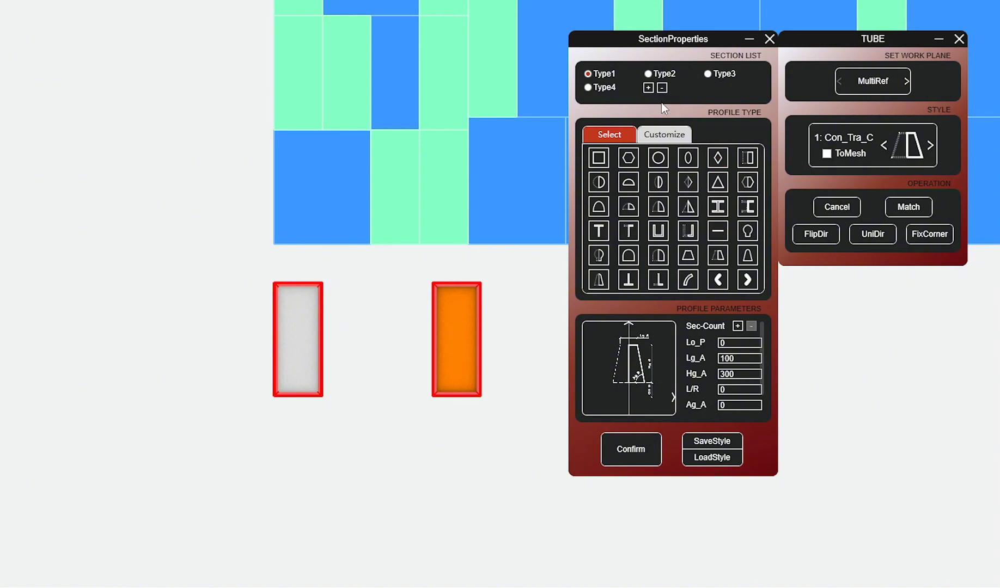
pyautogui.click(650, 75)
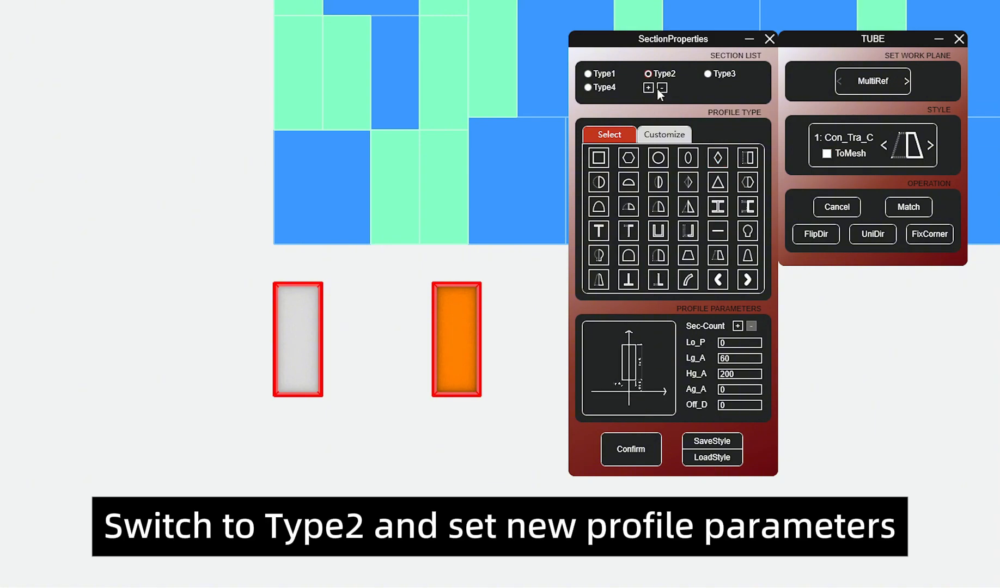
pyautogui.click(745, 183)
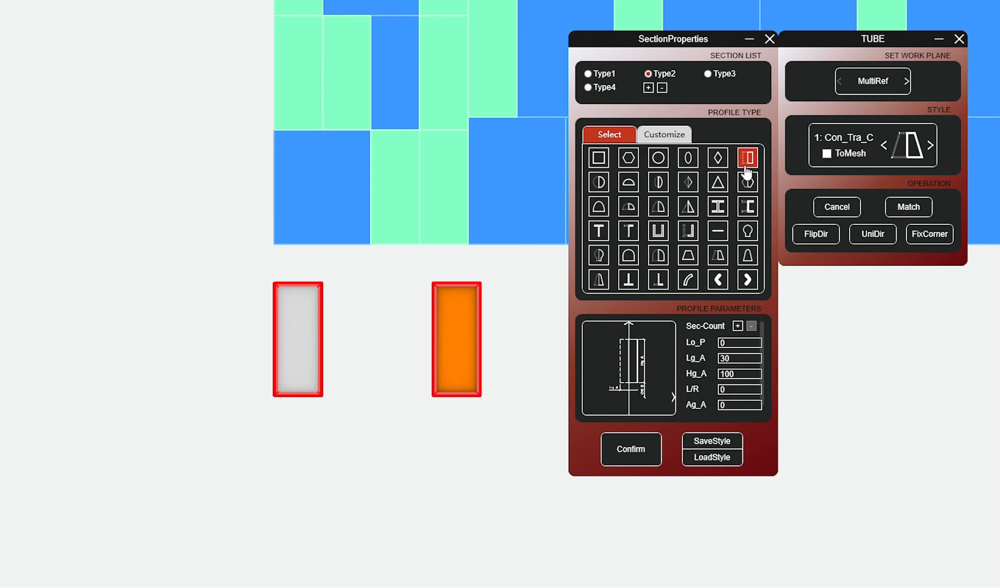
pyautogui.click(736, 357)
pyautogui.moveTo(736, 357); pyautogui.dragTo(667, 356)
pyautogui.write('100')
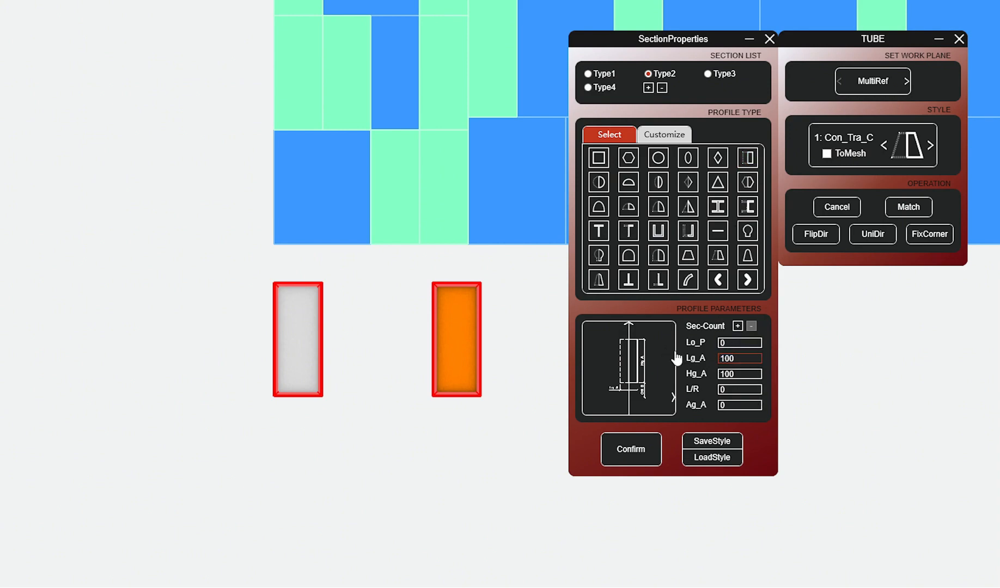
pyautogui.press('Tab')
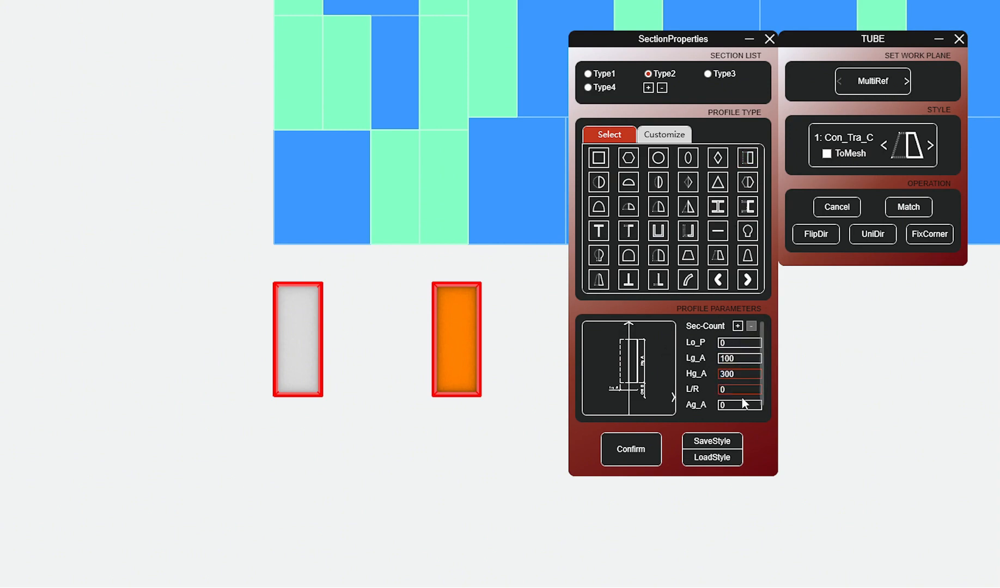
pyautogui.scroll(-1, 745, 406)
pyautogui.scroll(1, 738, 397)
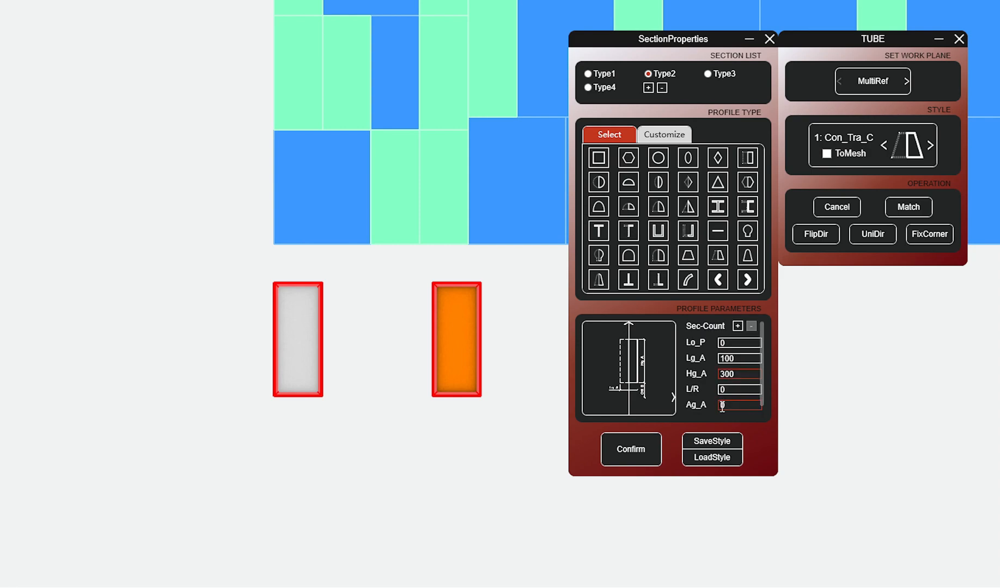
pyautogui.click(632, 449)
# Step: Generate the third rectangle's frame solid with style 2: G_Rec_C and fill the frame with a grey surface
pyautogui.moveTo(675, 350); pyautogui.dragTo(620, 316)
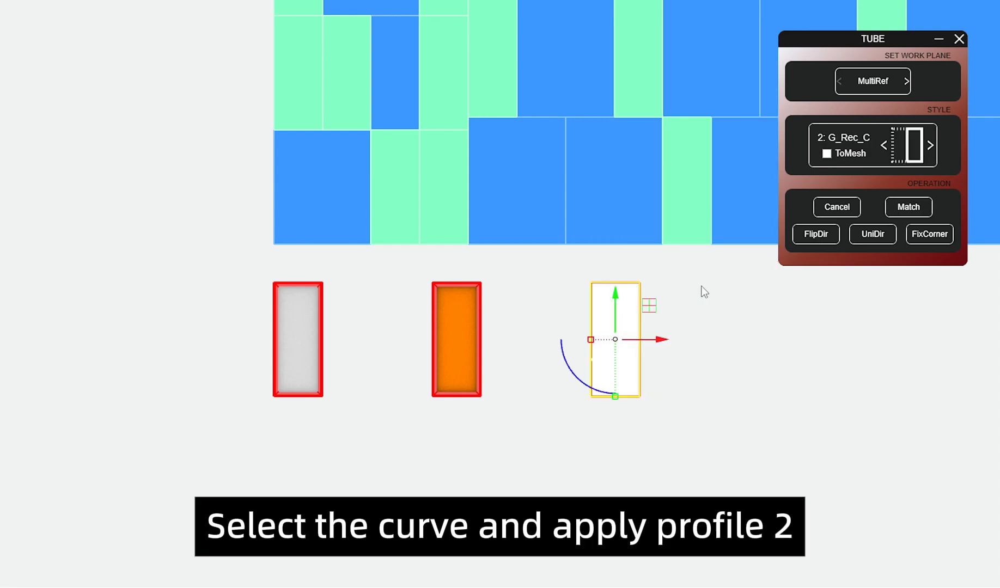
pyautogui.click(843, 130)
pyautogui.click(694, 330)
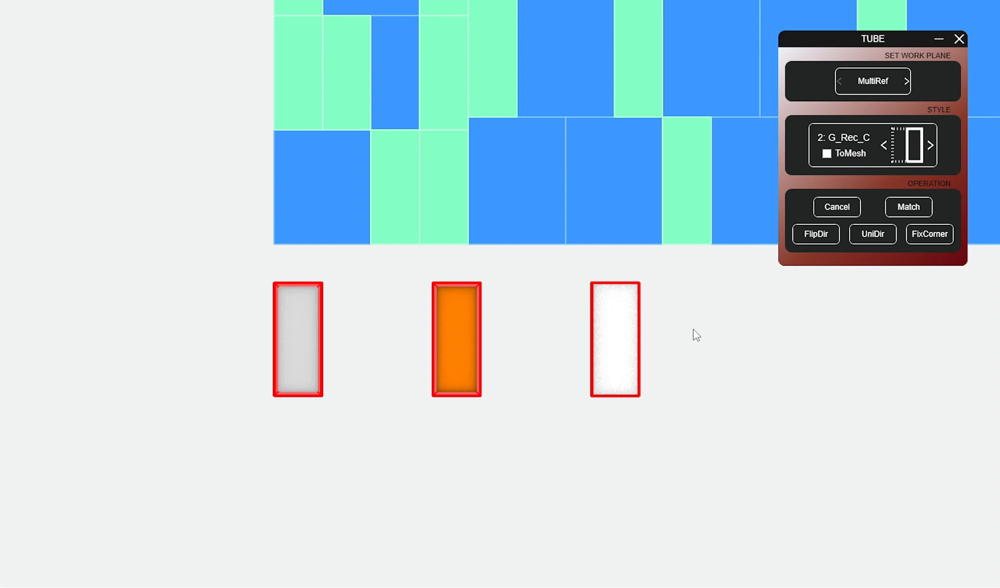
pyautogui.click(639, 381)
pyautogui.click(708, 371)
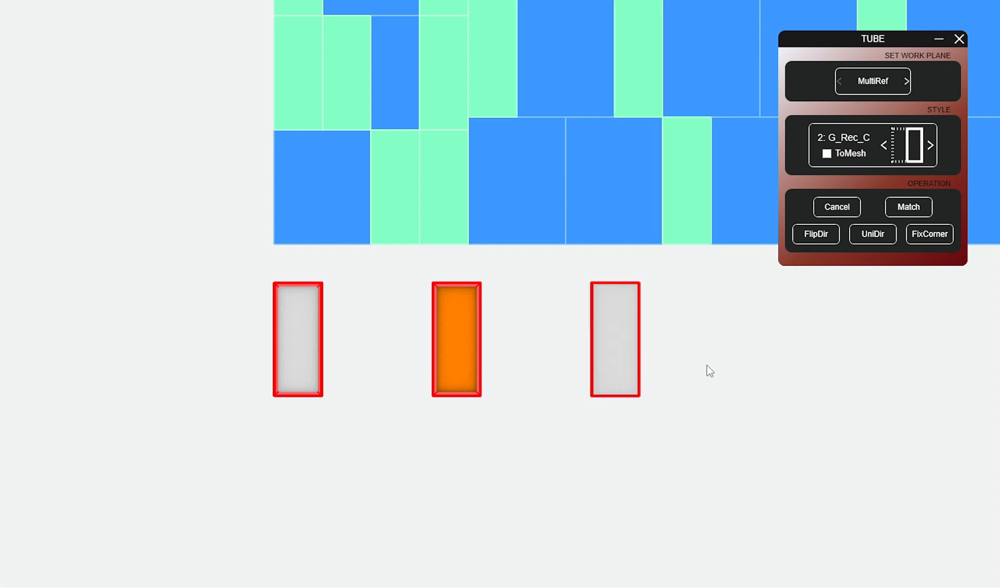
# Step: Copy the reference surface of the third frame to make a fourth one beside it, at the same spacing
pyautogui.click(657, 348)
pyautogui.click(651, 382)
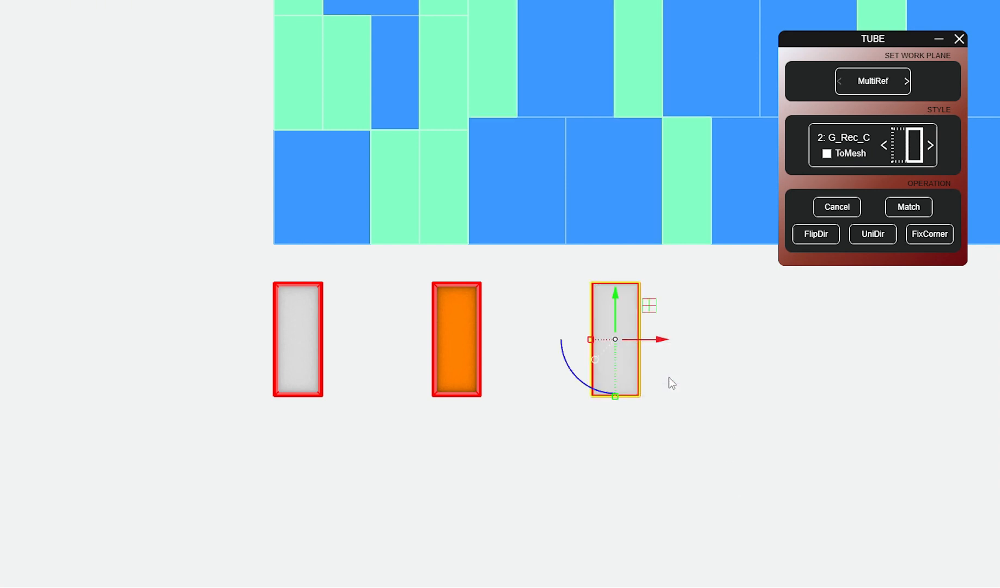
pyautogui.press('m')
pyautogui.click(691, 374)
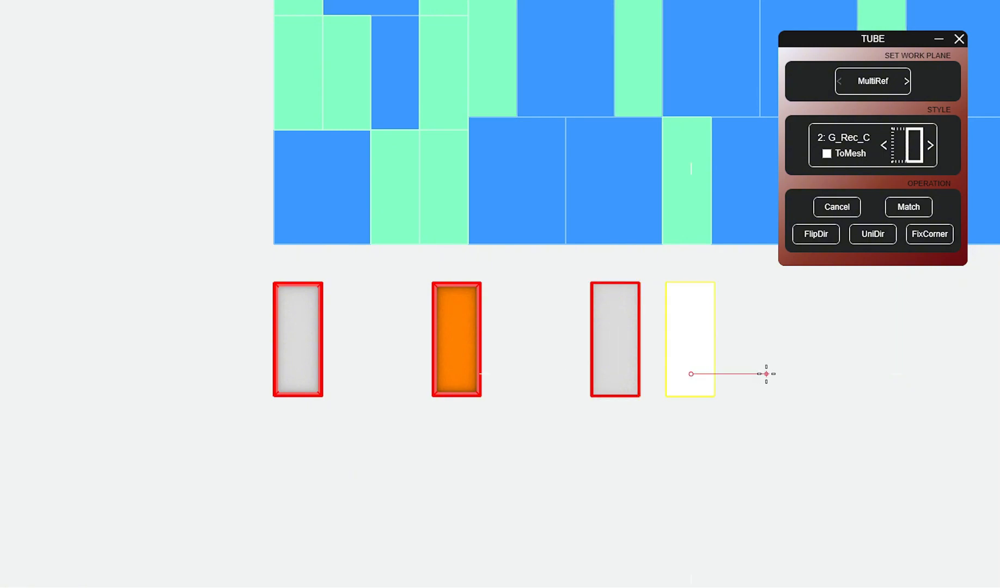
pyautogui.click(851, 375)
pyautogui.rightClick(866, 375)
pyautogui.press('Escape')
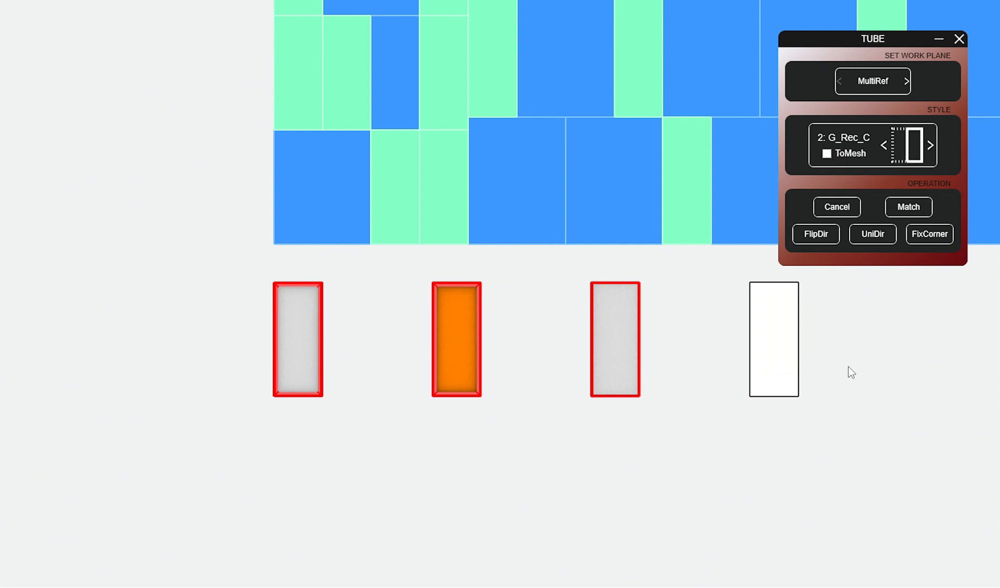
# Step: Draw a rectangle around the fourth reference surface and divide it with horizontal and vertical lines through its edge midpoints
pyautogui.press('r')
pyautogui.click(751, 284)
pyautogui.click(808, 371)
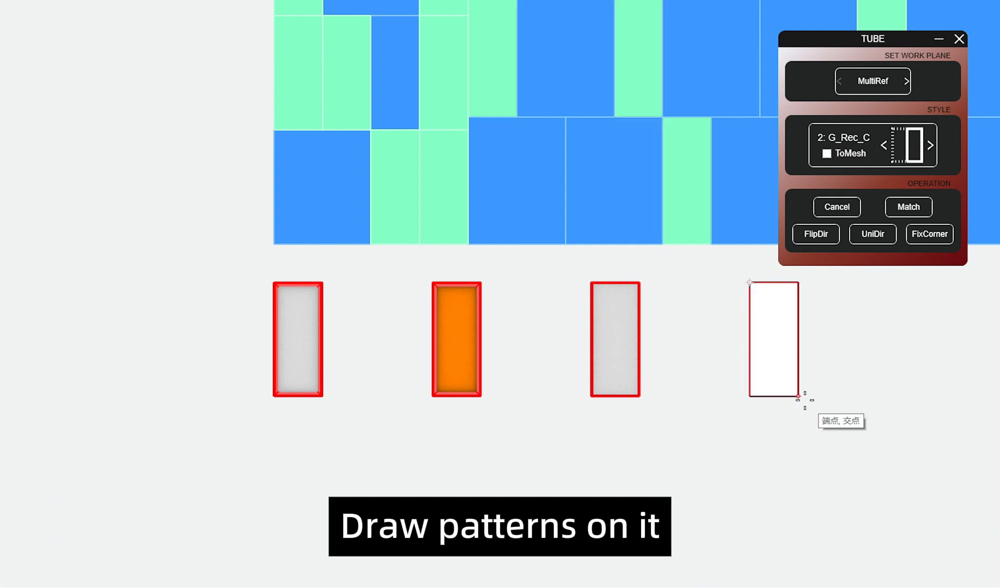
pyautogui.middleClick(809, 370)
pyautogui.click(751, 383)
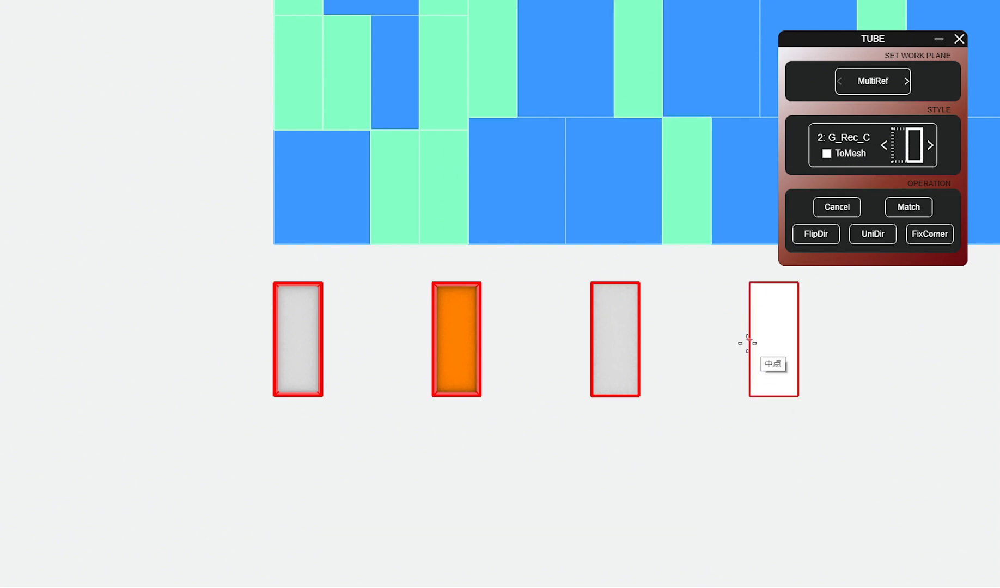
pyautogui.click(750, 339)
pyautogui.click(798, 339)
pyautogui.click(773, 282)
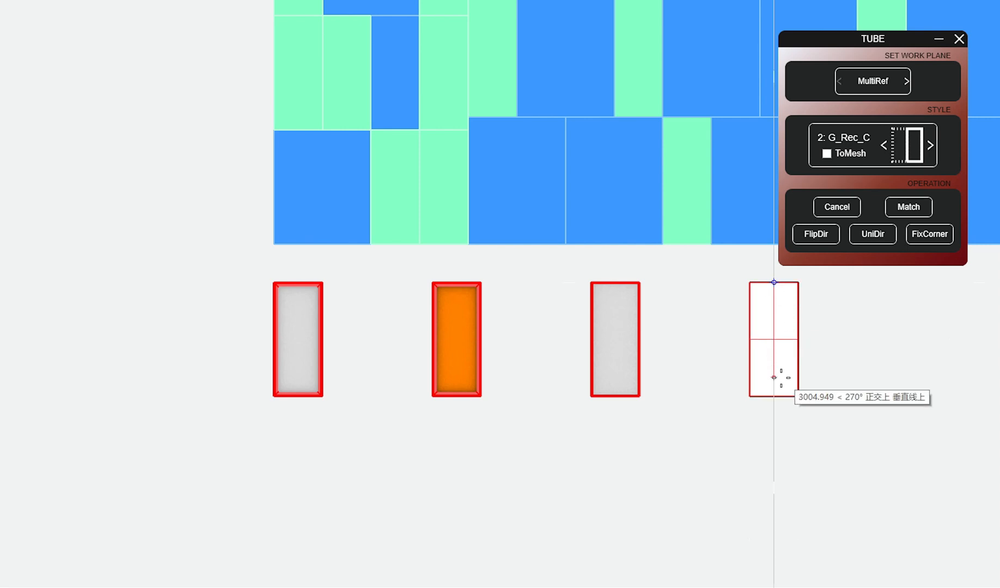
# Step: Establish a MultiRef matching relationship between the fourth reference surface and its rectangle and cross lines
pyautogui.moveTo(837, 368); pyautogui.dragTo(752, 333)
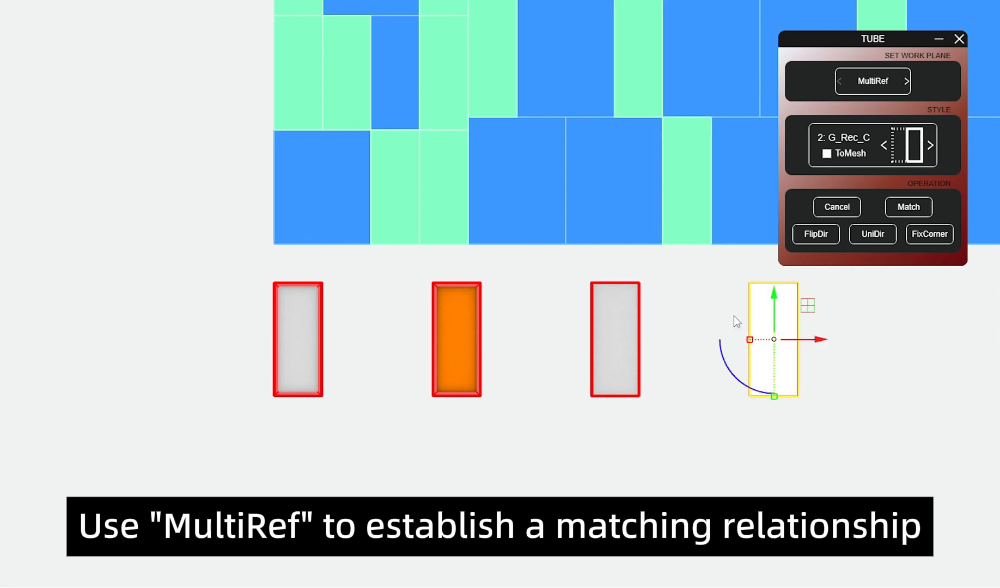
pyautogui.click(864, 88)
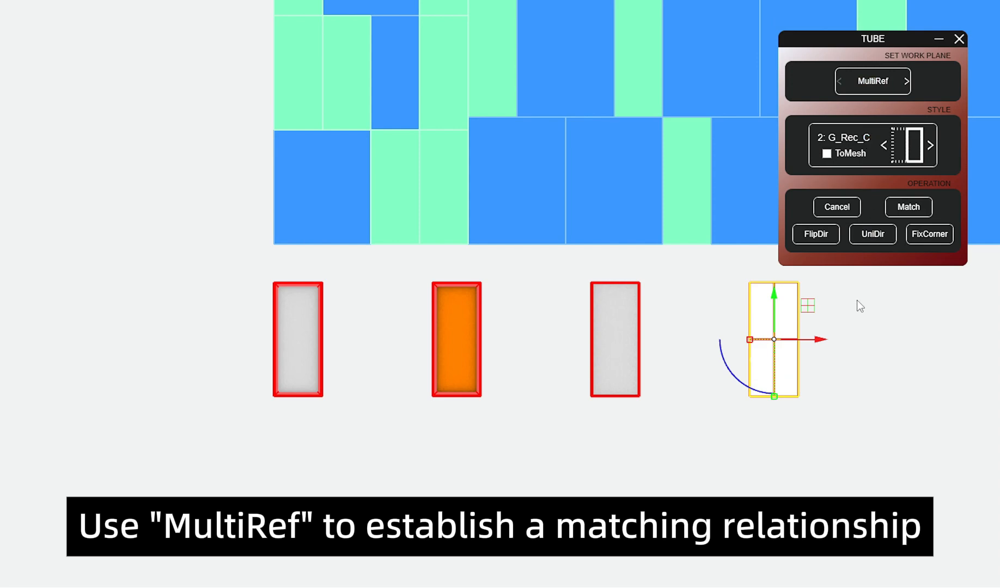
pyautogui.click(861, 349)
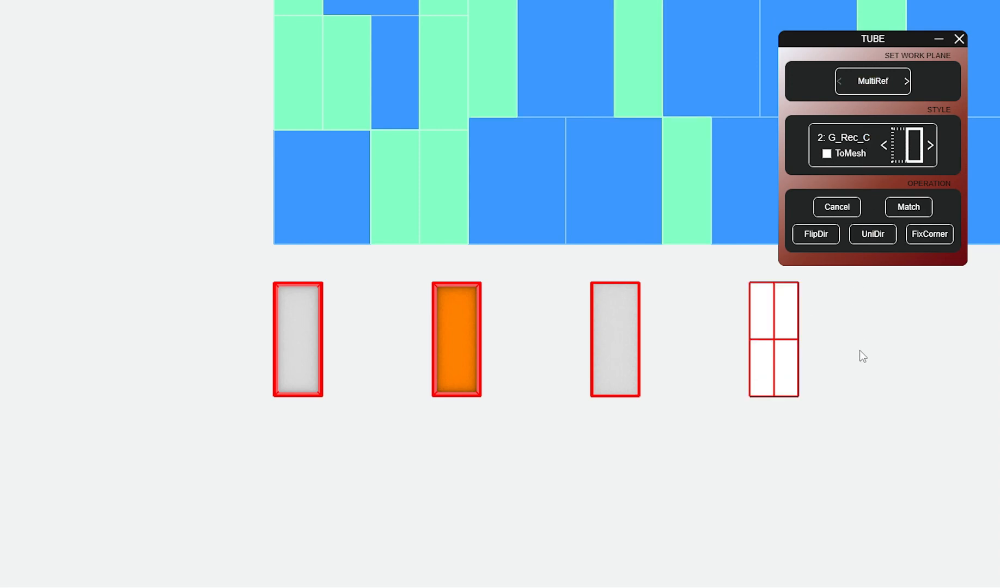
# Step: Define section Type2 as the Con_Tra_C half-trapezoid profile with Lg_A 100, Hg_A 300 and Ag_B 70
pyautogui.click(913, 156)
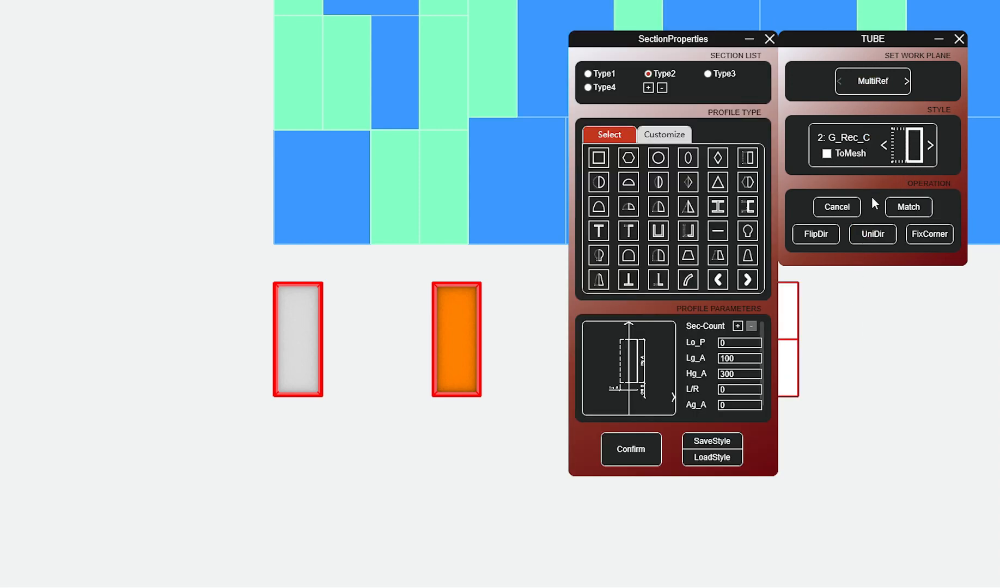
pyautogui.click(718, 255)
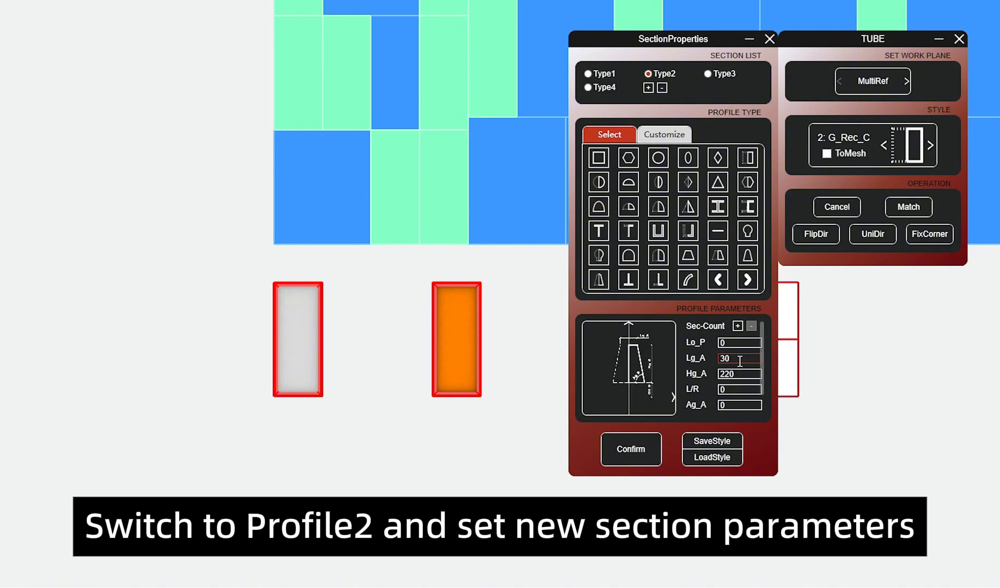
pyautogui.press('Tab')
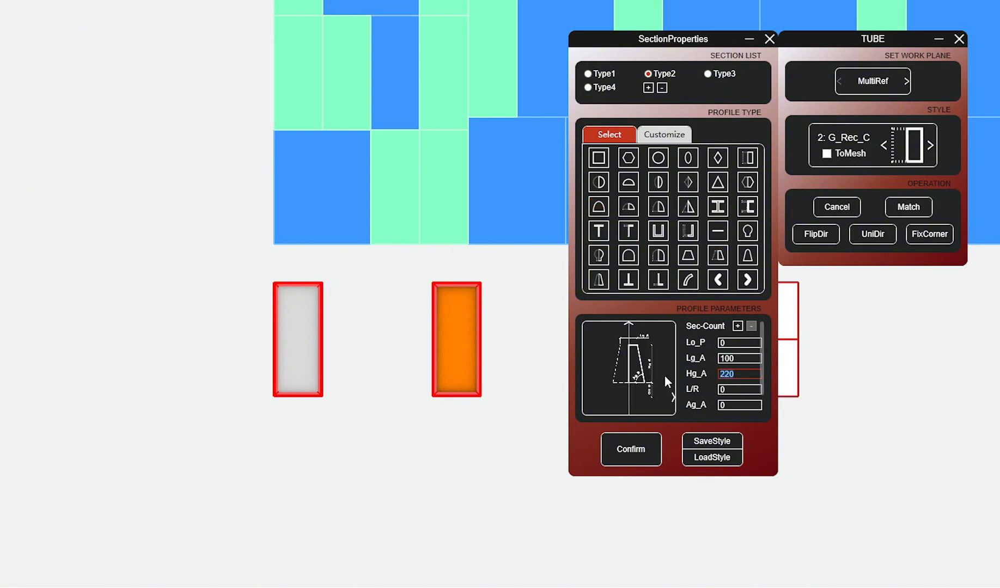
pyautogui.write('300')
pyautogui.press('Tab')
pyautogui.press('Tab')
pyautogui.press('Tab')
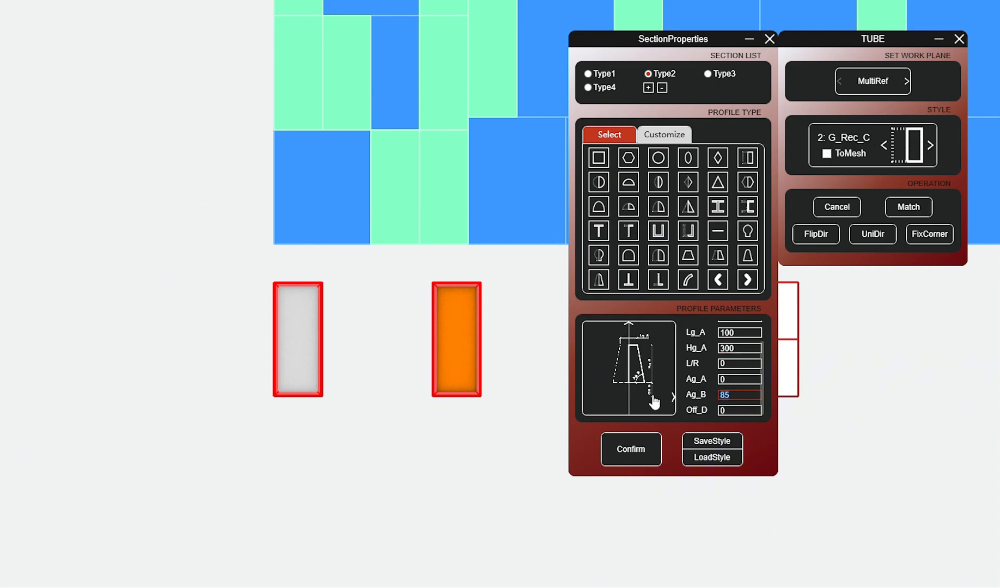
pyautogui.write('70')
pyautogui.click(614, 457)
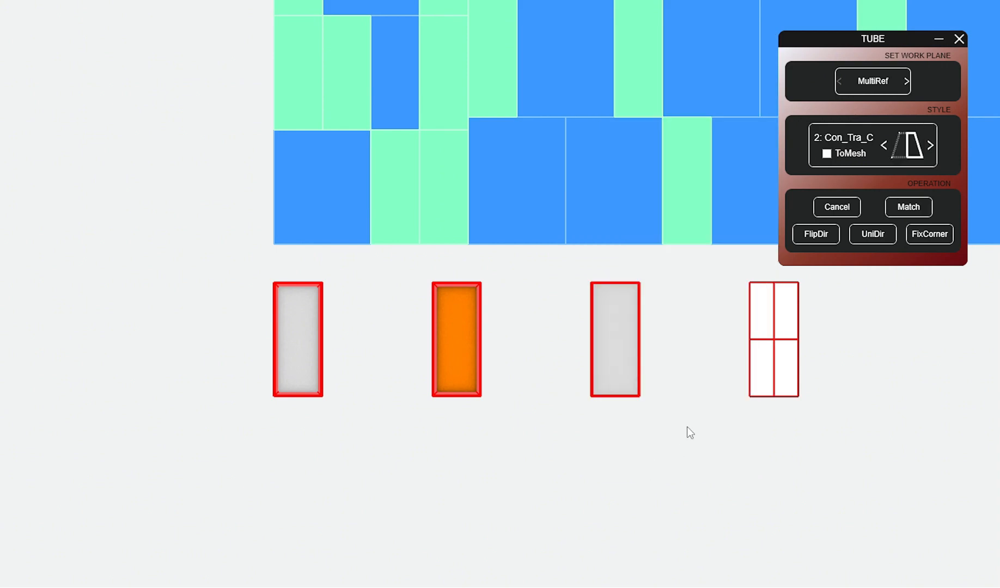
# Step: Define section Type3 as the G_Rec rectangular profile with Lg_A 50 and Hg_A 50
pyautogui.click(914, 148)
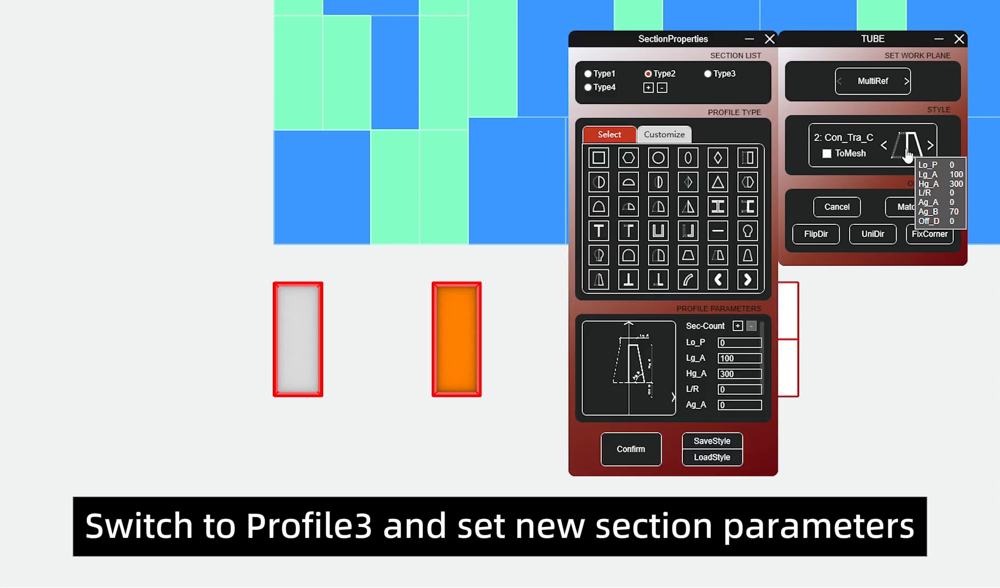
pyautogui.click(709, 74)
pyautogui.click(658, 206)
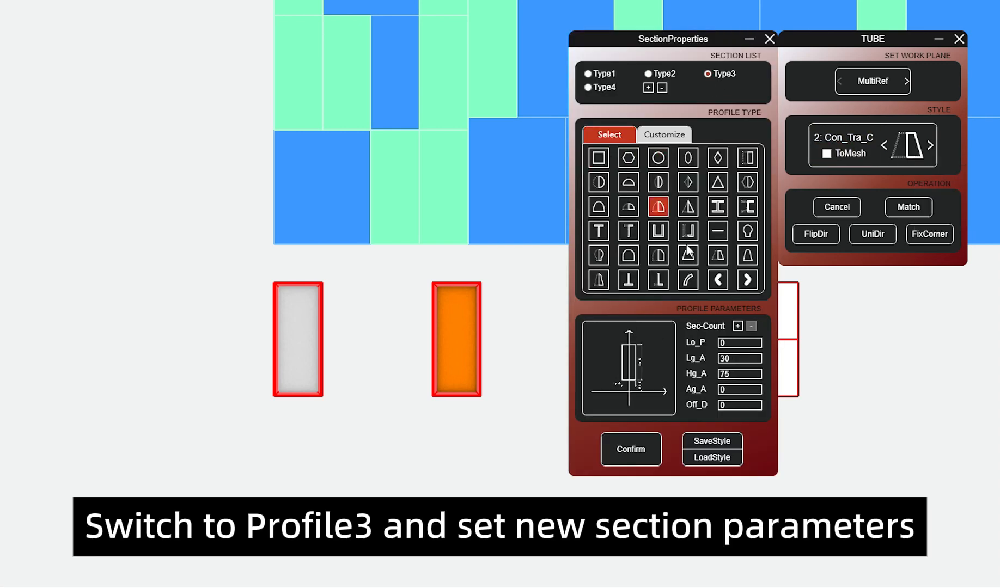
pyautogui.doubleClick(728, 359)
pyautogui.write('30')
pyautogui.write('50')
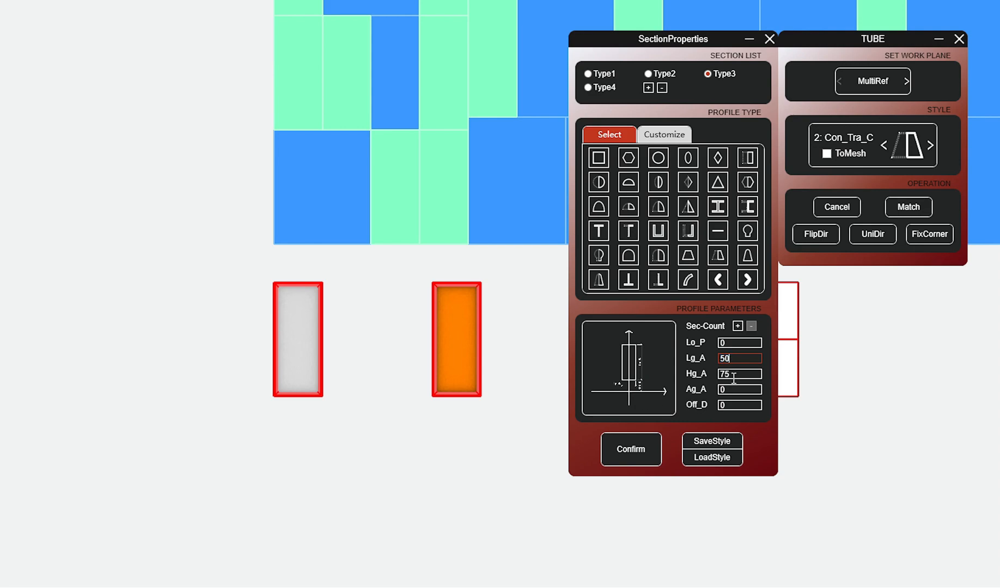
pyautogui.press('Tab')
pyautogui.write('50')
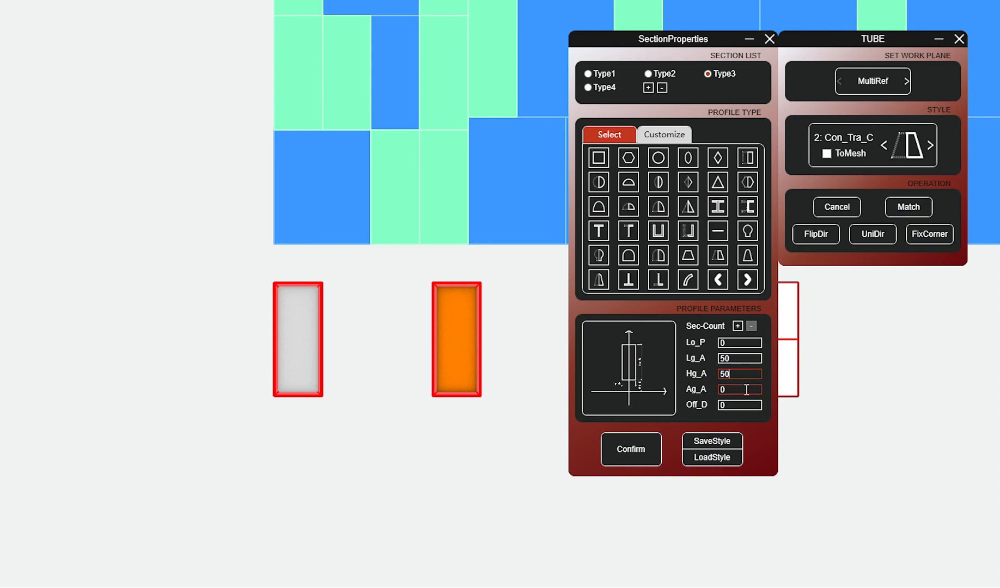
pyautogui.click(646, 449)
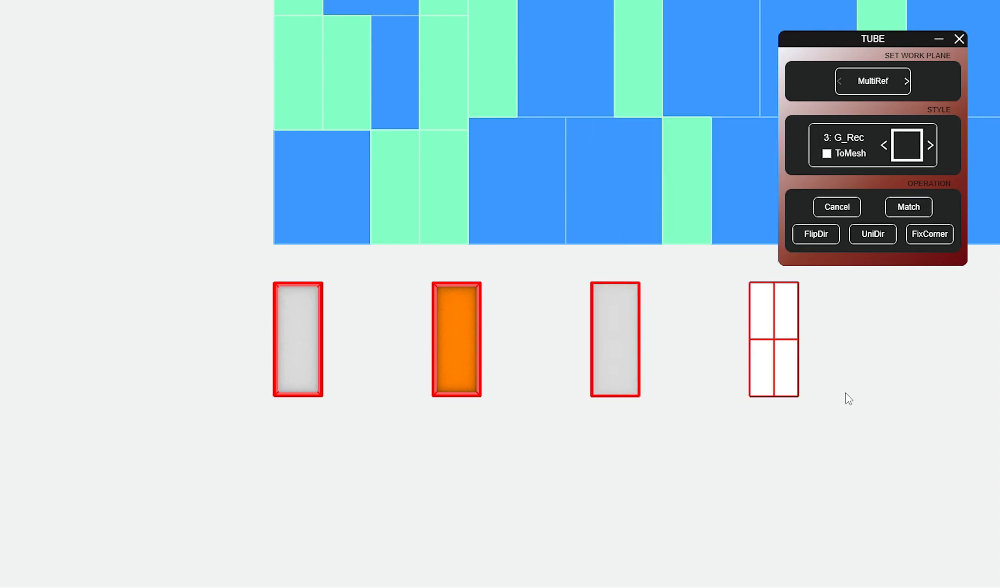
# Step: Generate the fourth rectangle's outer frame with style 2: Con_Tra_C and flip its direction so the profile sits inside the rectangle
pyautogui.click(805, 382)
pyautogui.click(884, 145)
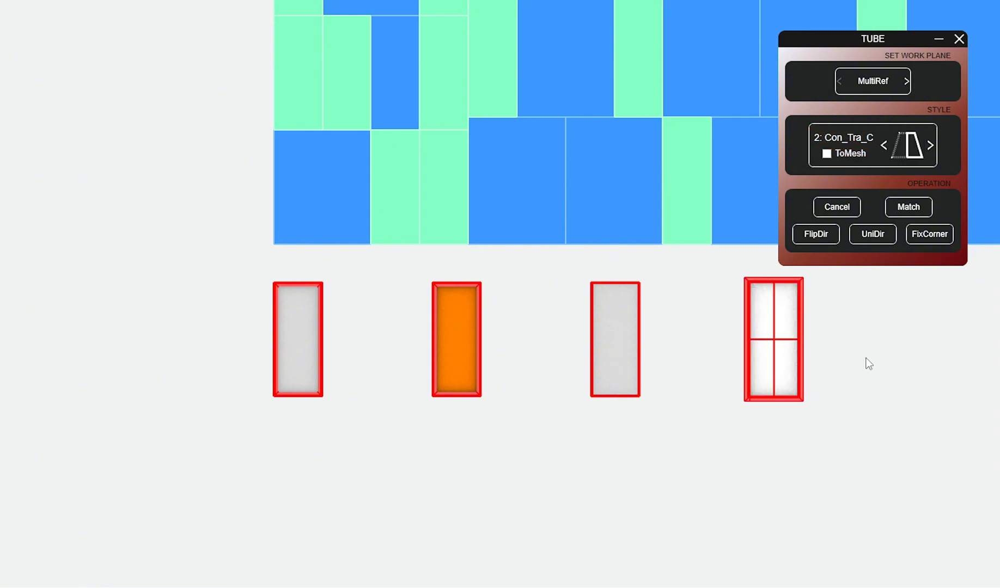
pyautogui.click(825, 246)
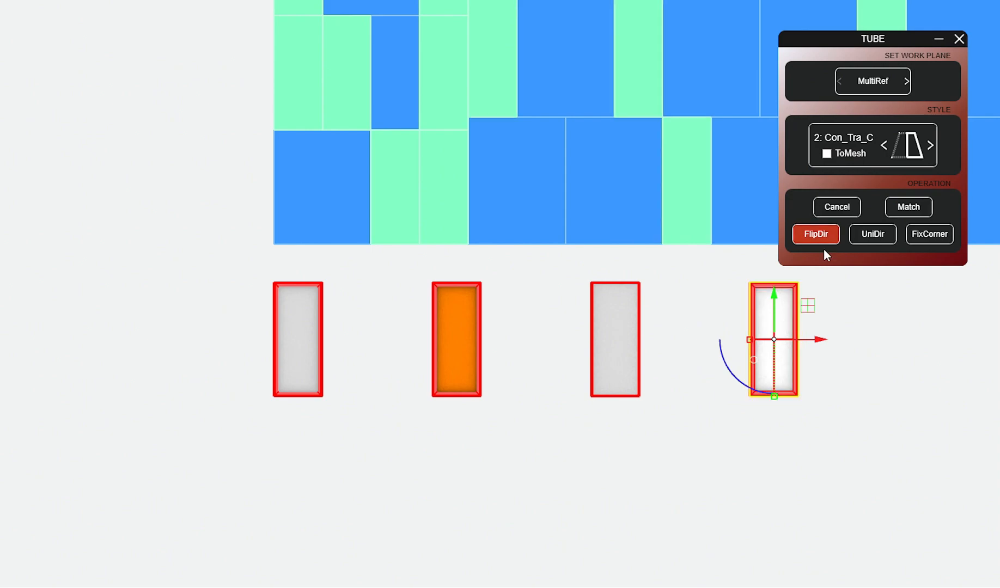
# Step: Generate the inner mullions of the fourth frame from its vertical and horizontal cross lines with style 3: G_Rec
pyautogui.click(775, 329)
pyautogui.click(808, 363)
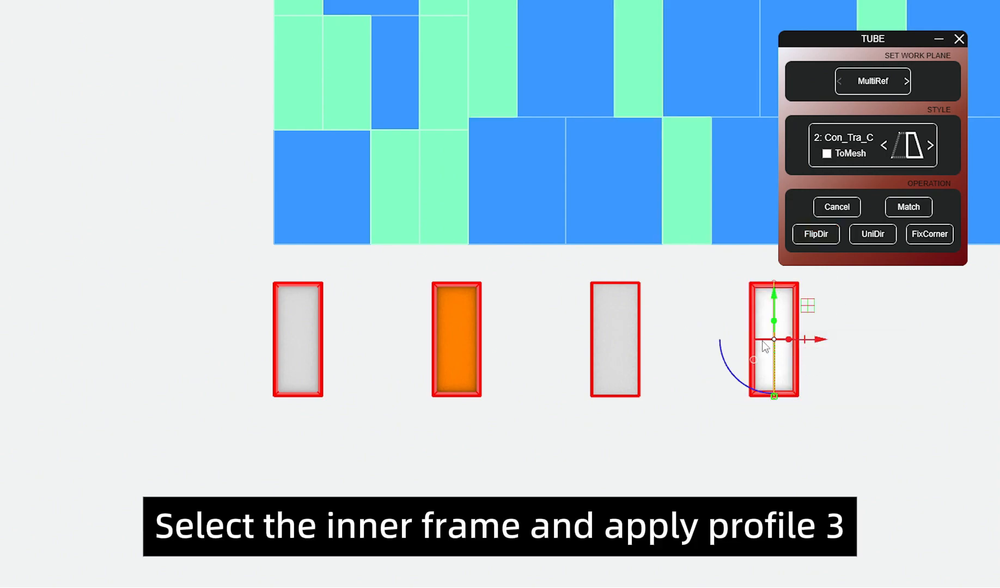
pyautogui.keyDown('shift'); pyautogui.click(761, 339); pyautogui.keyUp('shift')
pyautogui.click(800, 376)
pyautogui.click(931, 145)
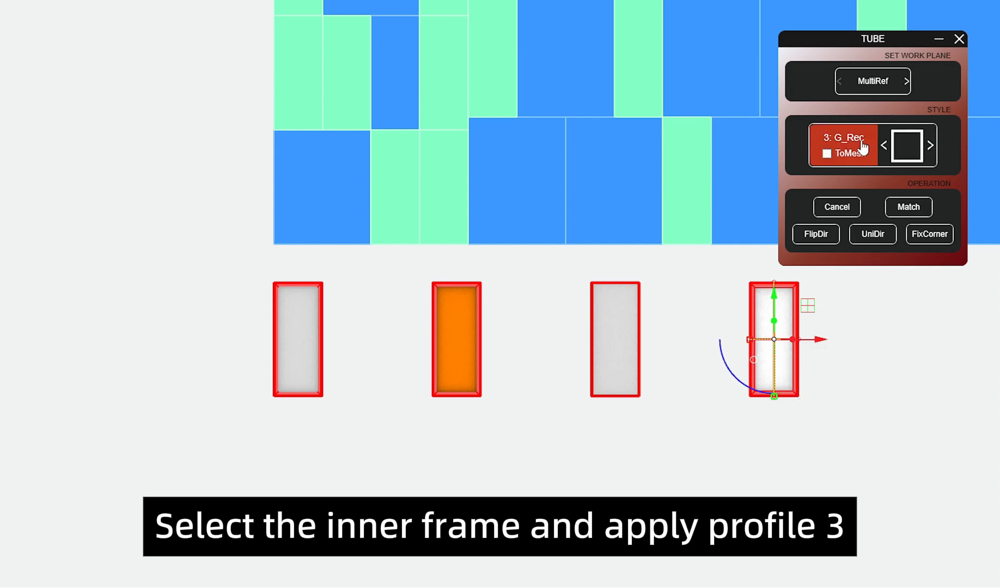
pyautogui.rightClick(879, 346)
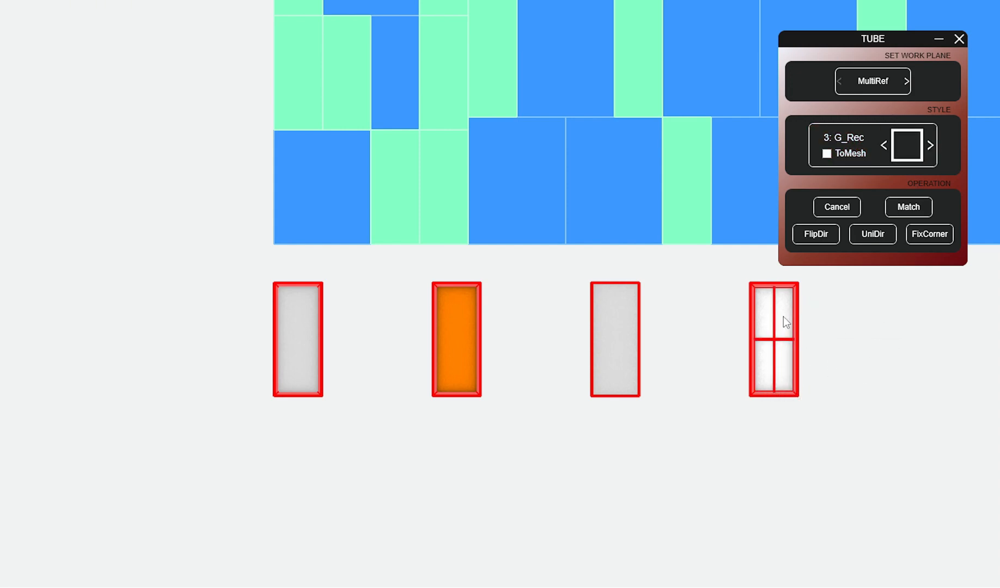